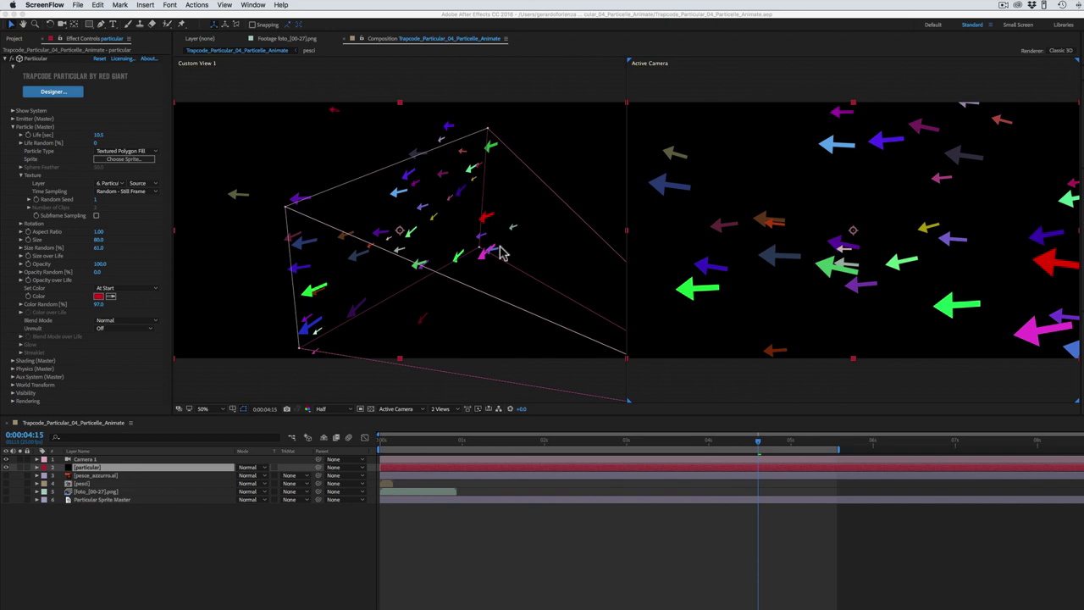
Reset Particular to its defaults, select the lower layers, and switch to Finder
left_click(100, 59)
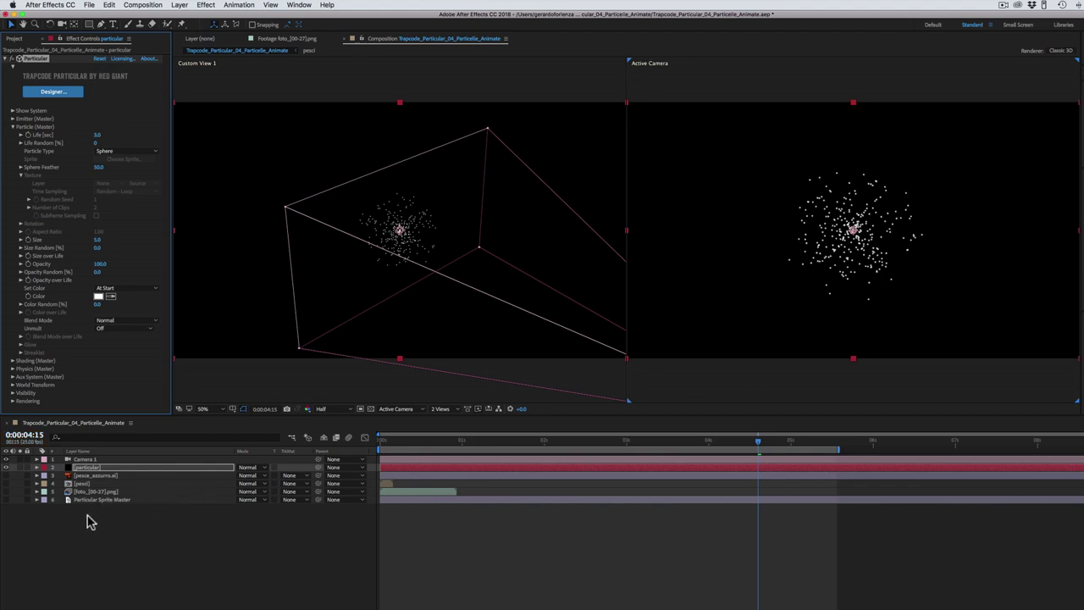
left_click_drag(87, 517, 124, 476)
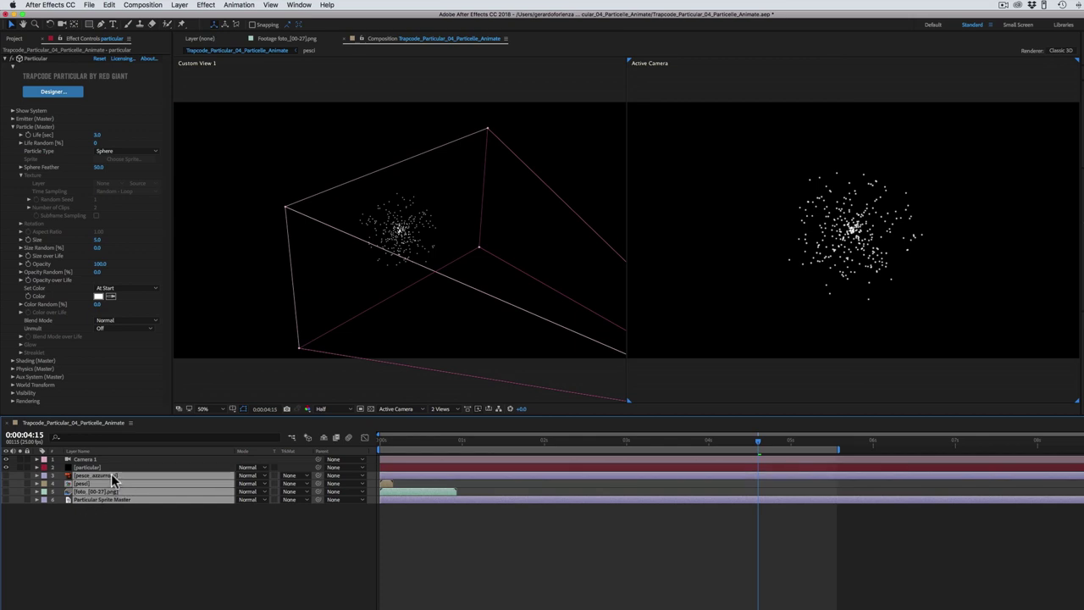
key("super+Tab")
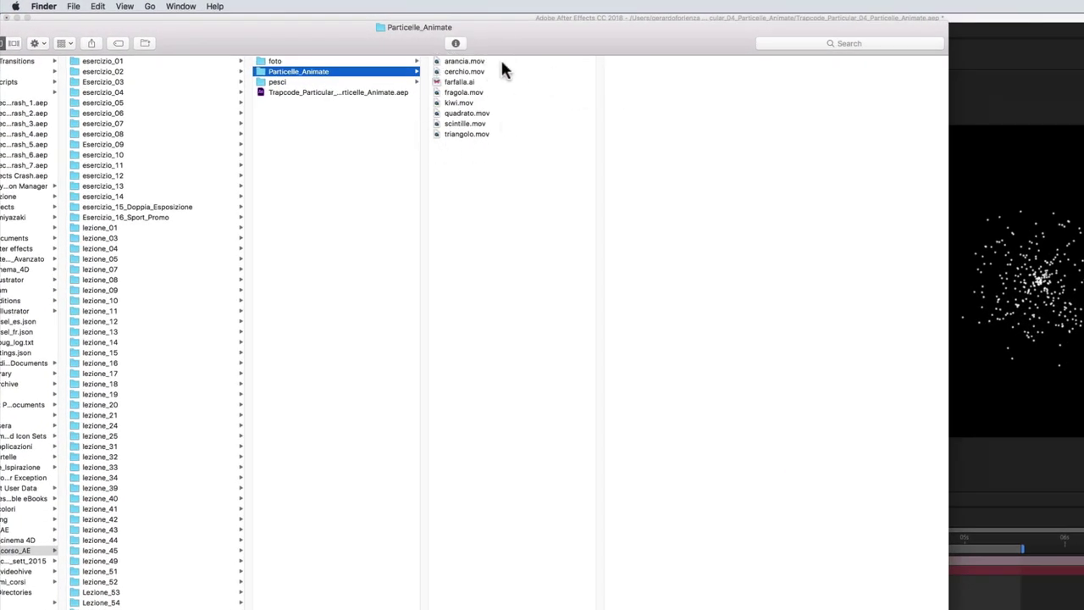
Preview the farfalla.ai butterfly in Finder, then return to After Effects' Project panel
left_click(460, 78)
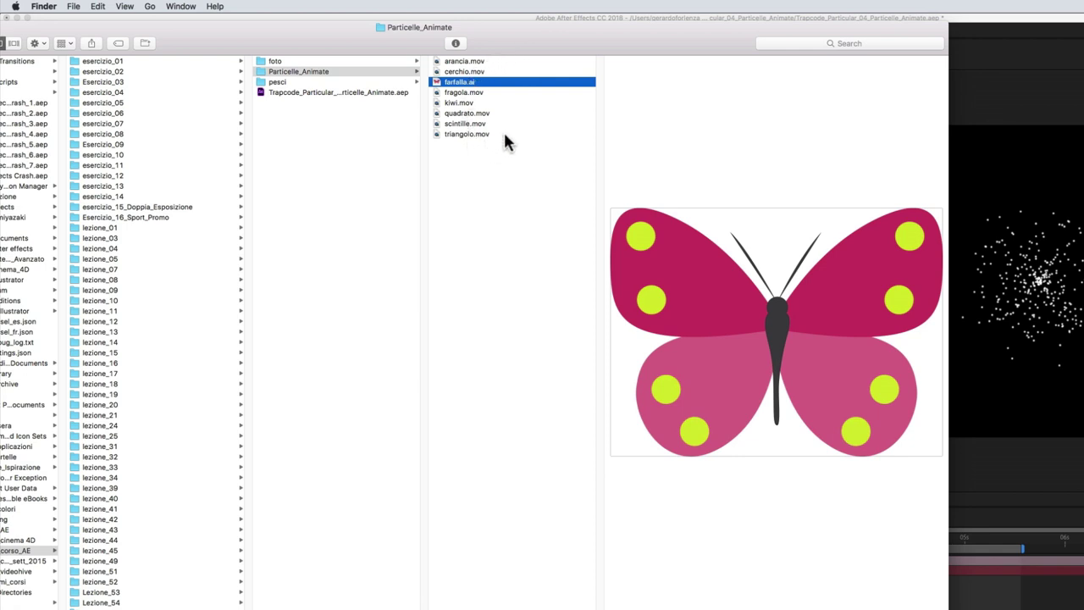
key("super+Tab")
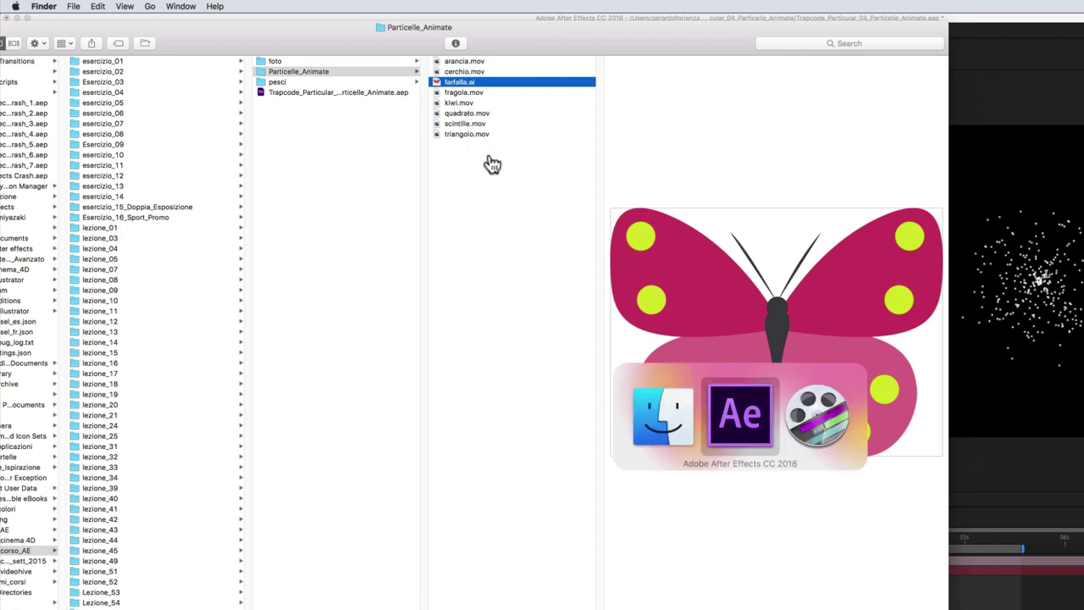
left_click(22, 49)
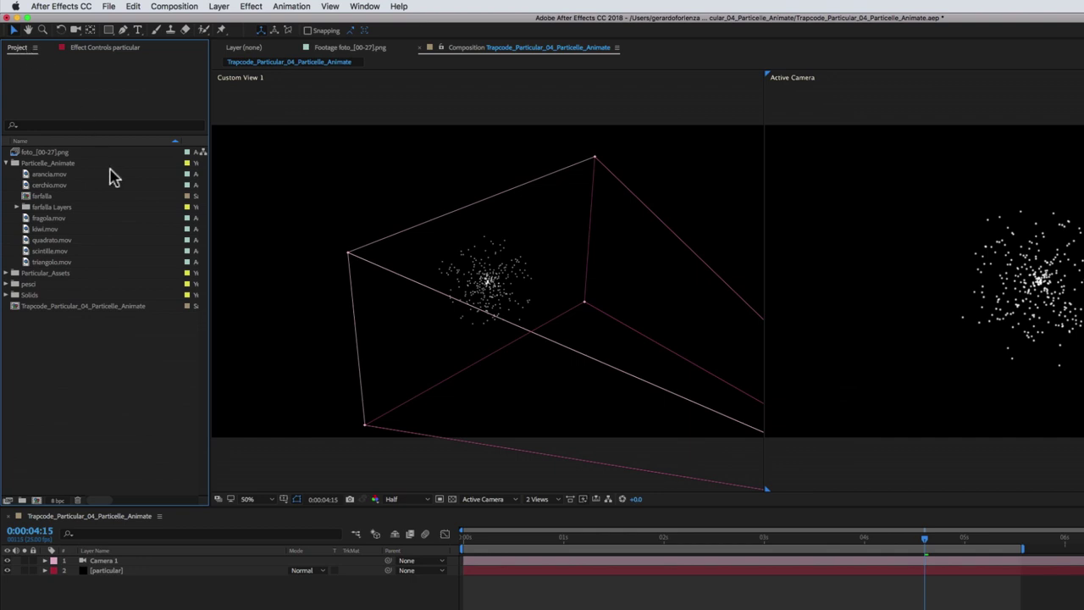
Select the farfalla composition inside the Particelle_Animate folder to view its thumbnail and size
left_click(51, 162)
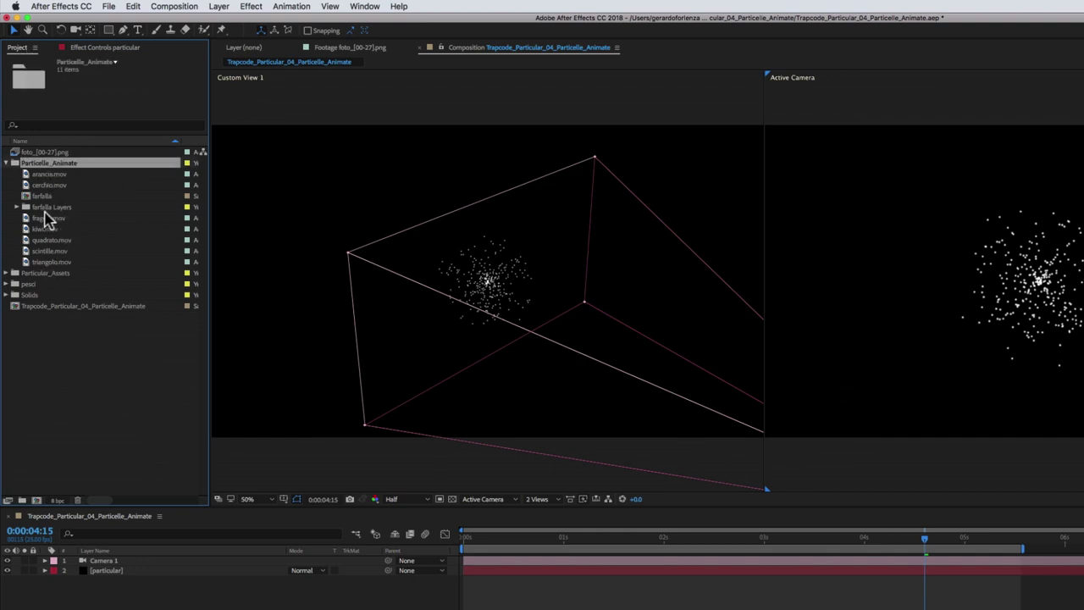
left_click(41, 196)
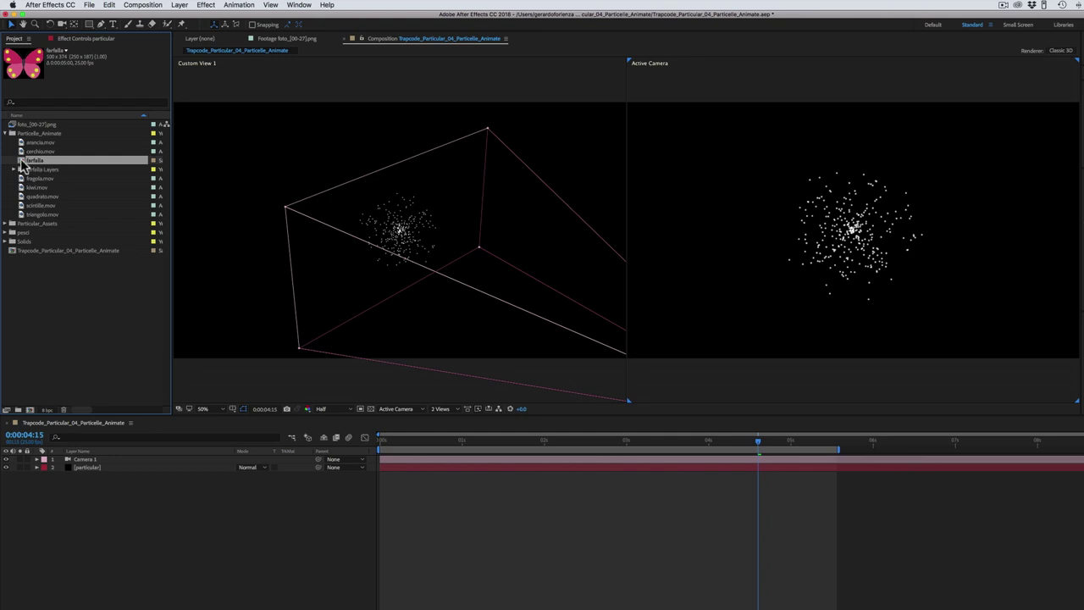
Open the farfalla comp and reveal the ali wings layer's Scale (100.0,100.0%)
double_click(24, 163)
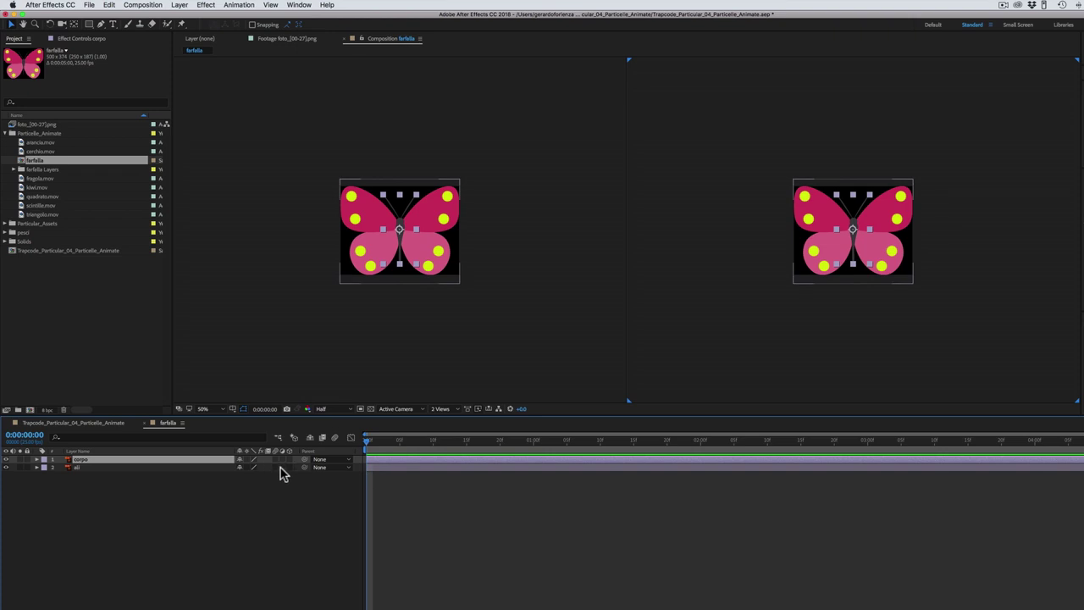
left_click(109, 467)
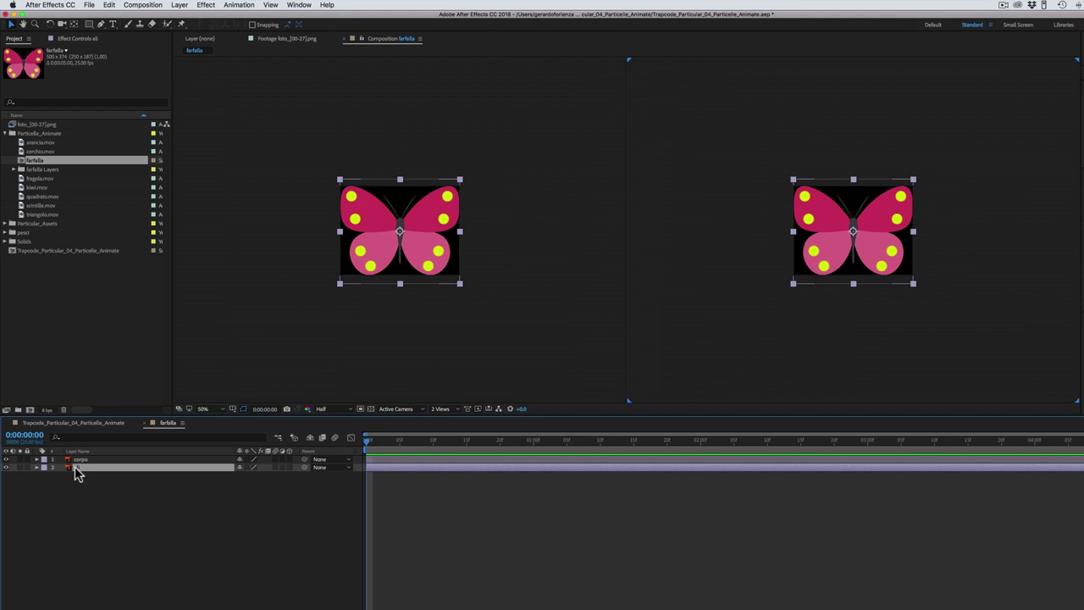
key("s")
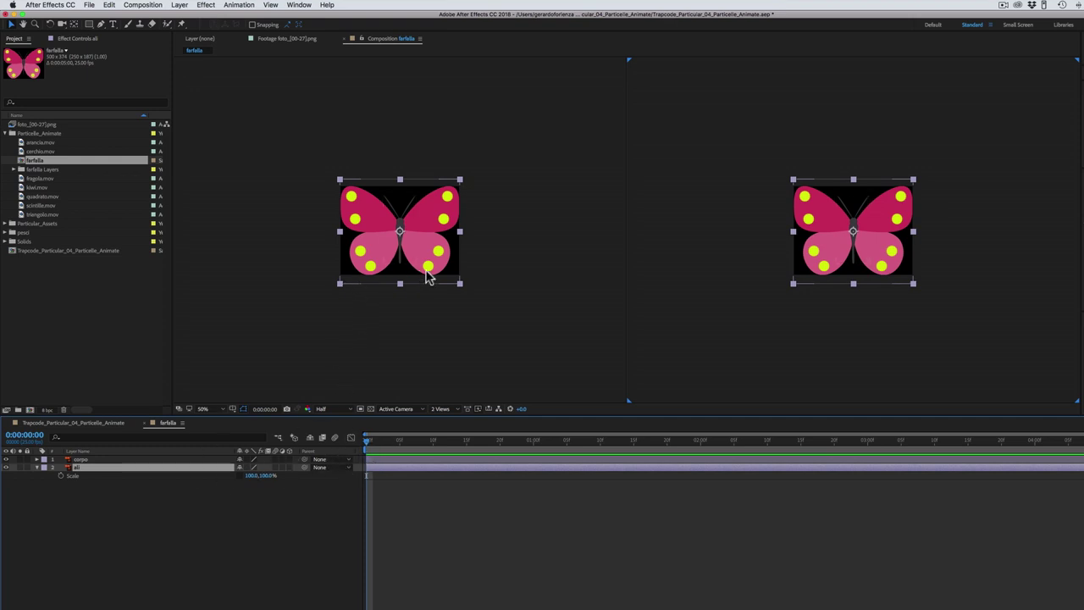
Keyframe the ali wings' Scale width at 100% (frame 0), 53% (frame 5), 100% (frame 10)
left_click(60, 476)
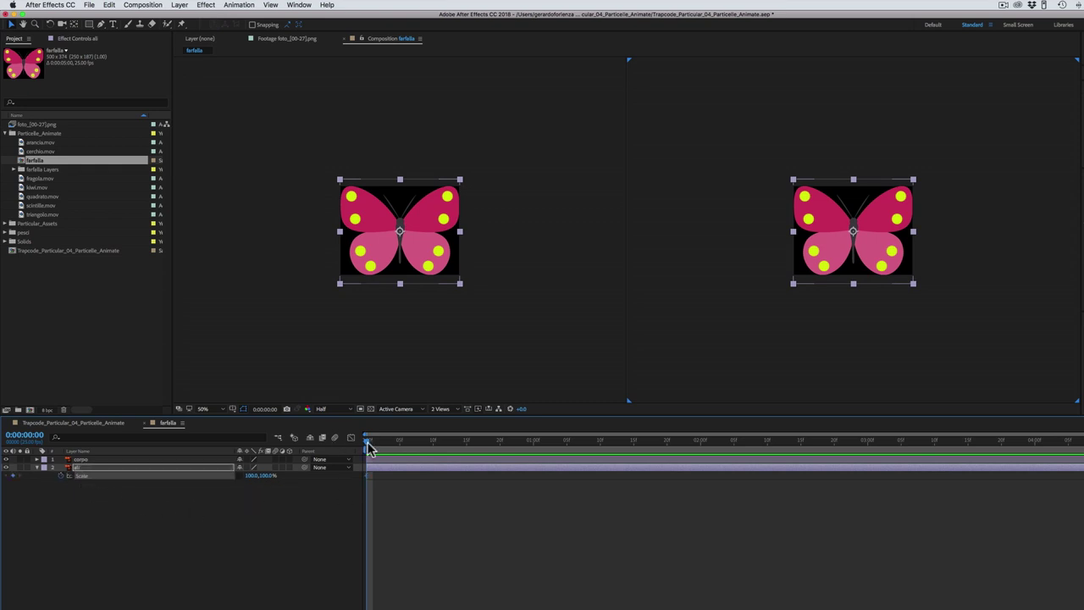
left_click_drag(366, 441, 401, 441)
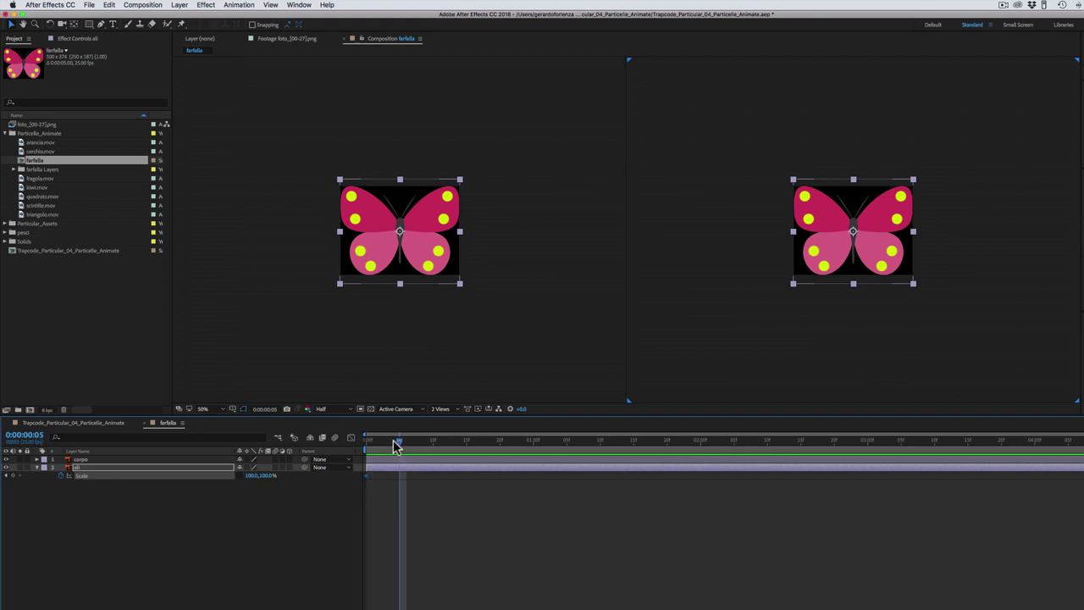
left_click_drag(252, 476, 232, 480)
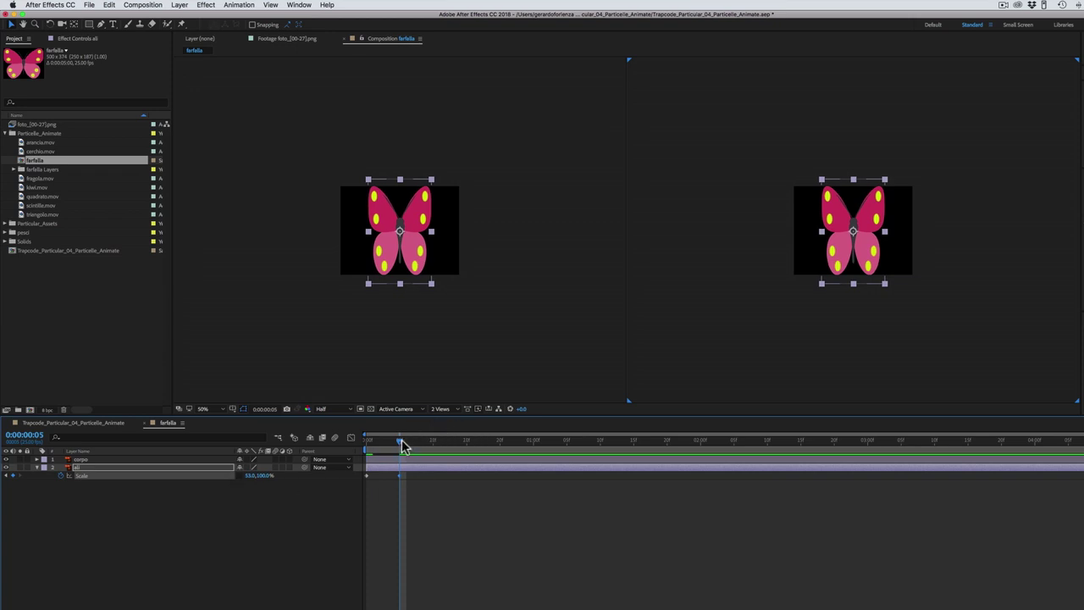
left_click_drag(401, 440, 433, 440)
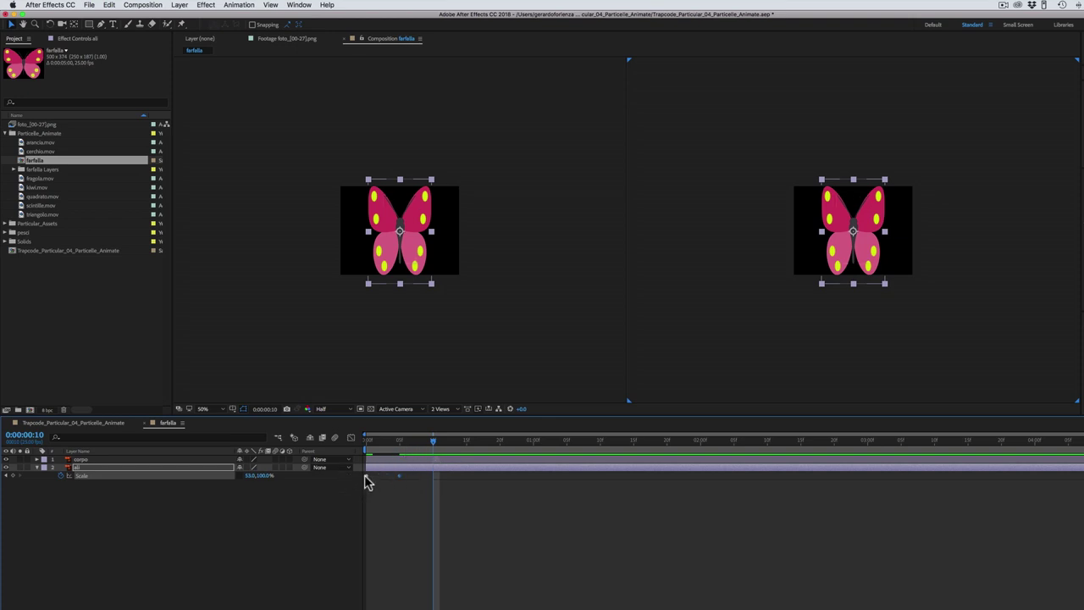
left_click(252, 475)
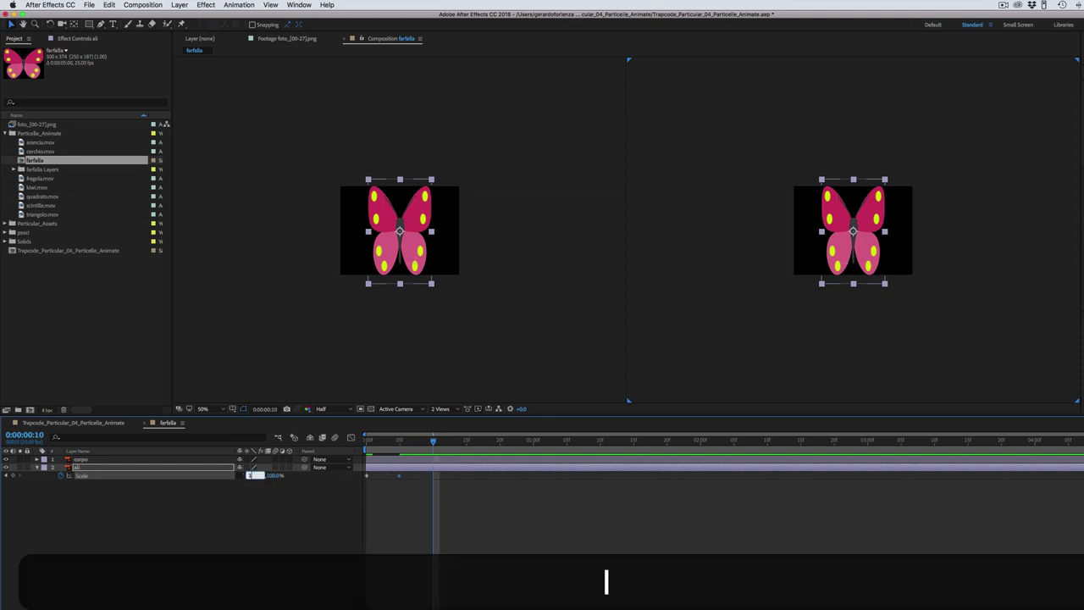
type("00")
left_click(254, 508)
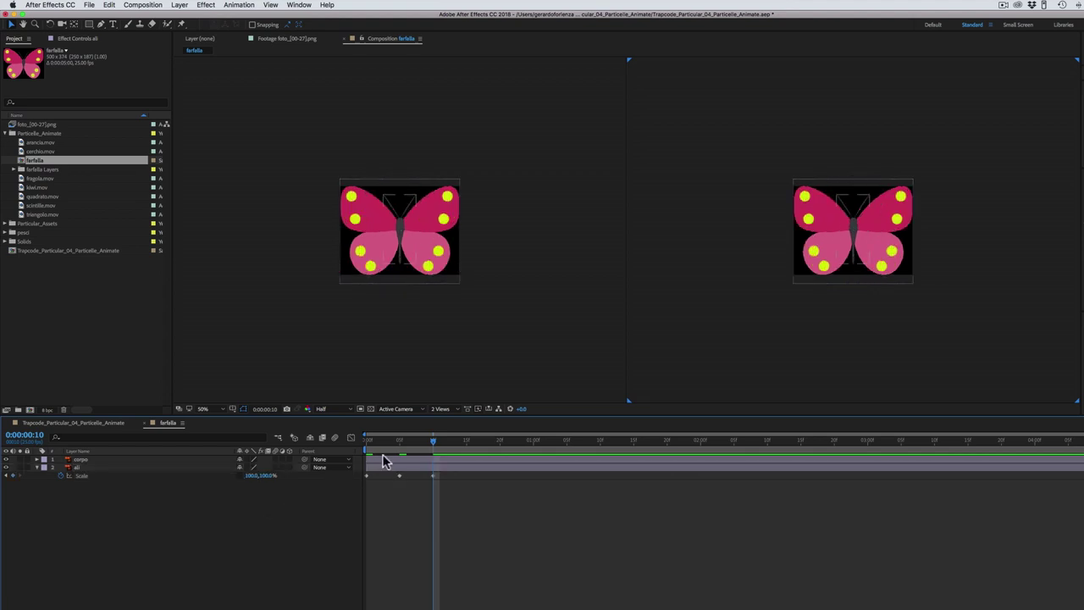
left_click_drag(432, 444, 432, 447)
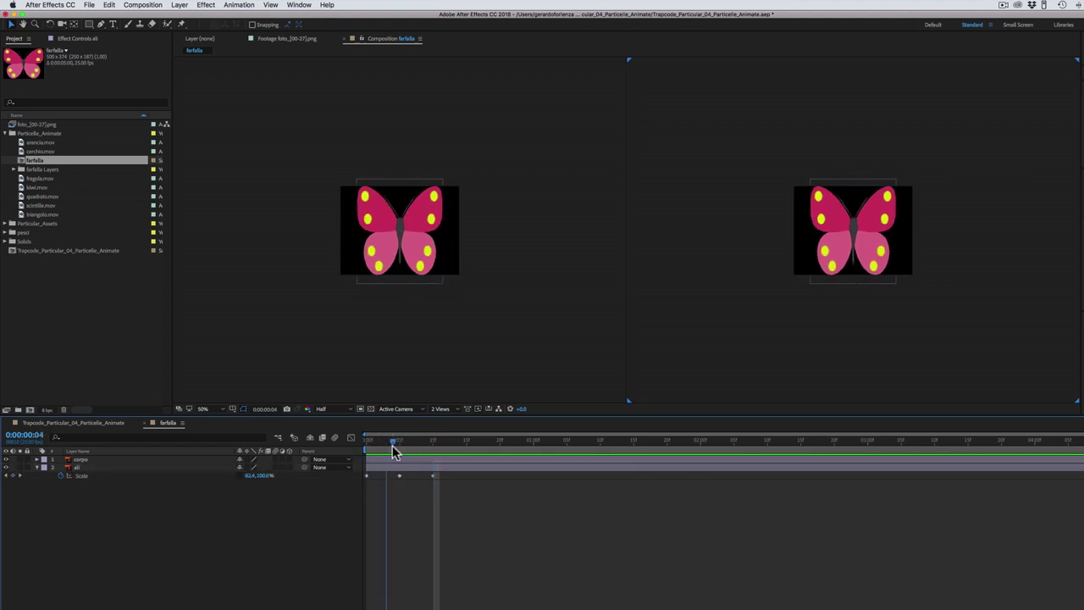
Apply Easy Ease (F9) to all three Scale keyframes
left_click(433, 475)
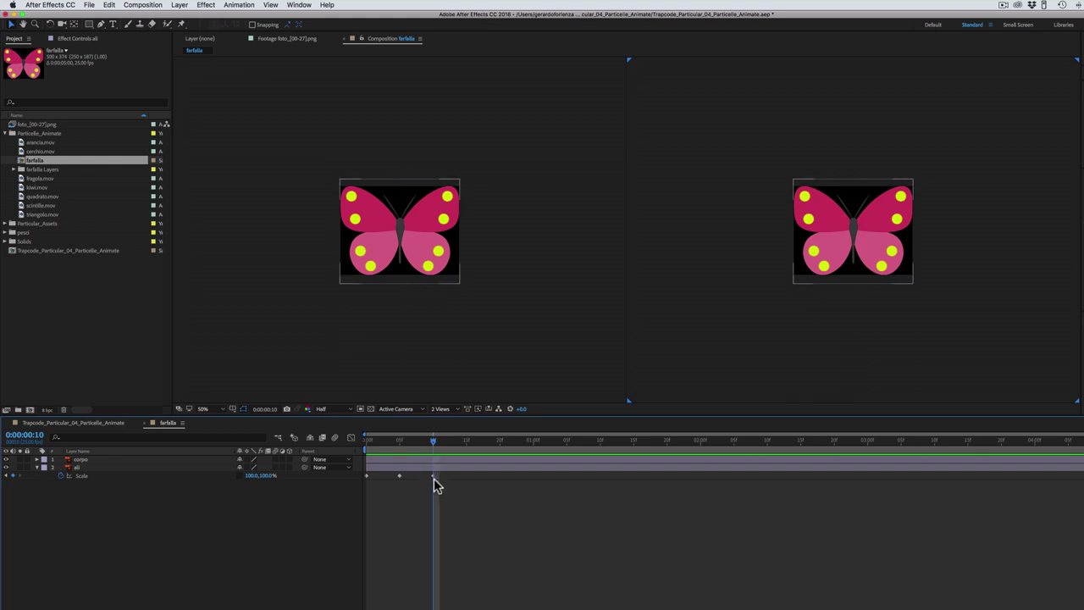
left_click(435, 457)
left_click(433, 476)
left_click_drag(439, 489, 356, 472)
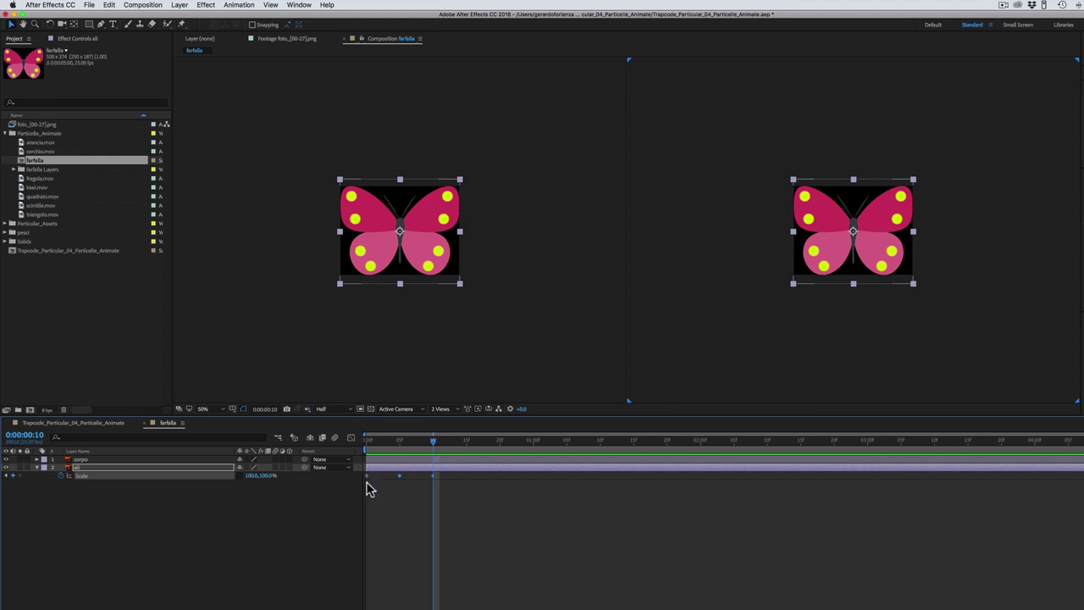
key("F9")
Shorten the work area to the ten-frame flap and trim the comp to it
left_click_drag(1082, 455, 442, 450)
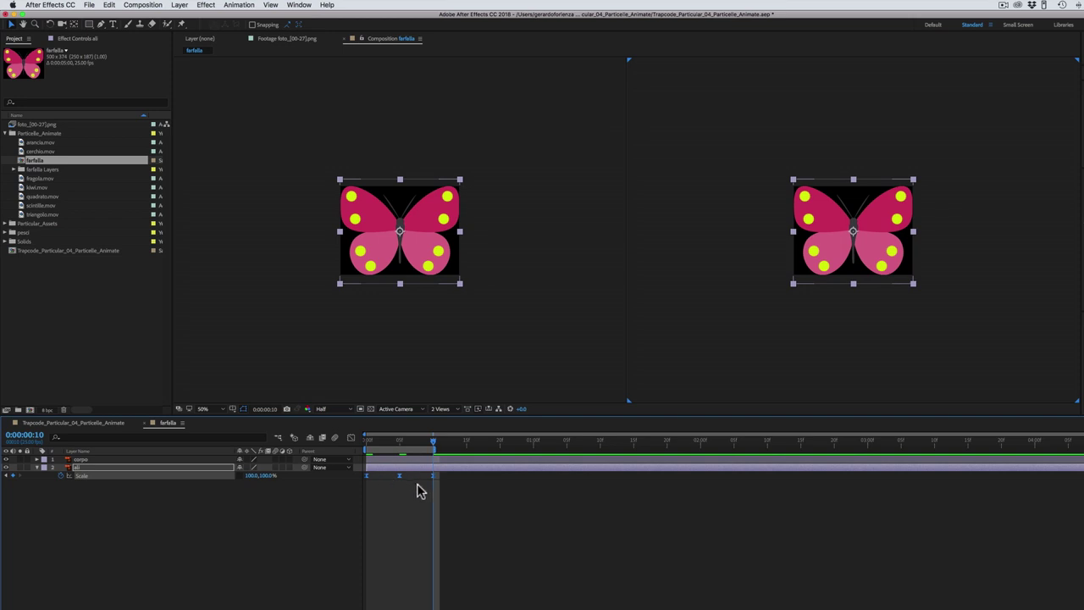
right_click(401, 451)
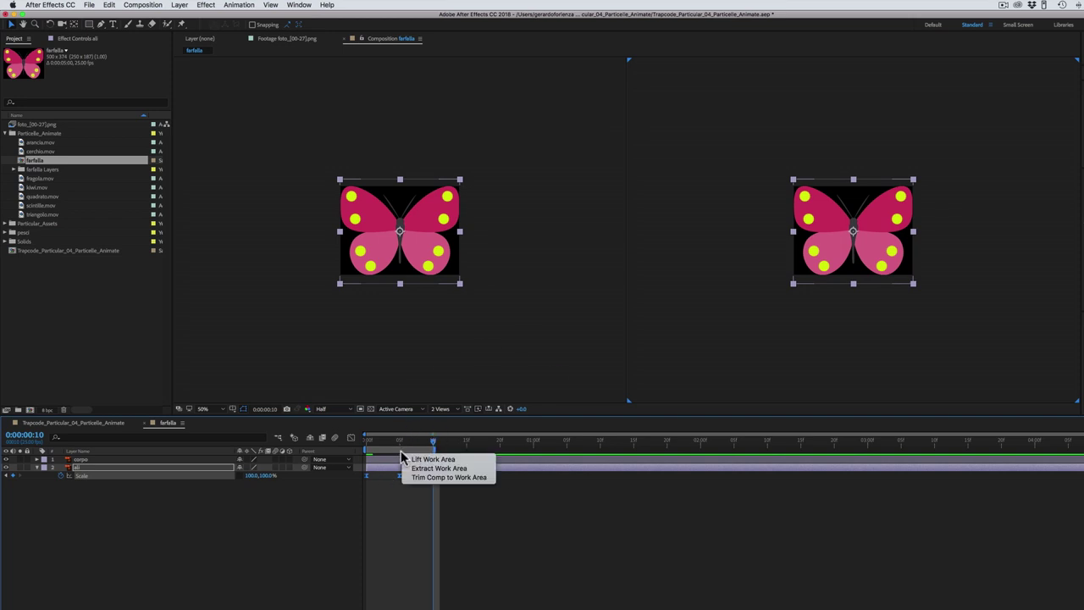
left_click(441, 479)
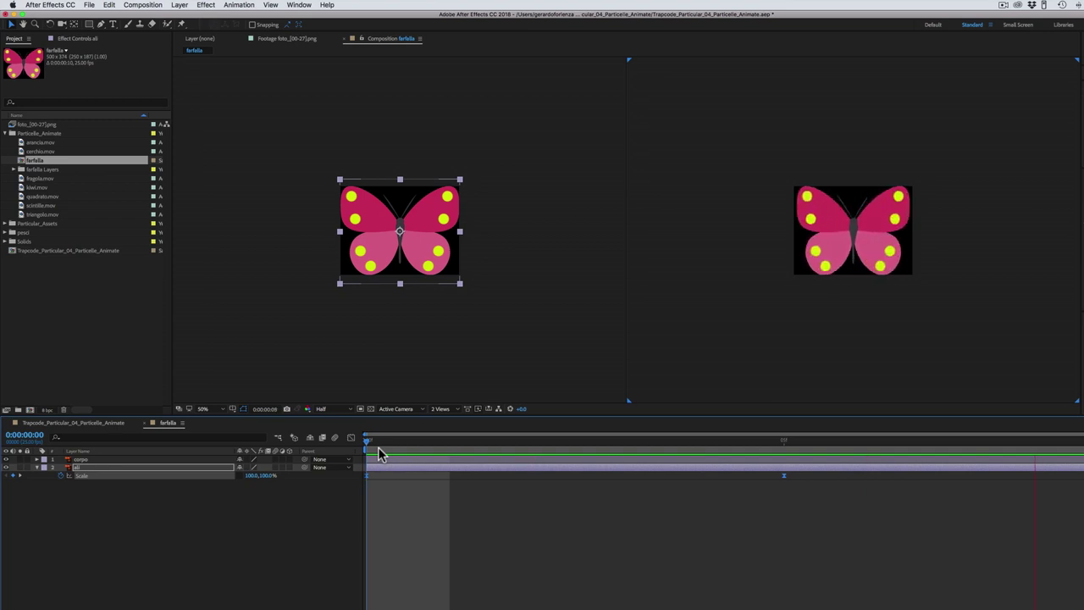
key("space")
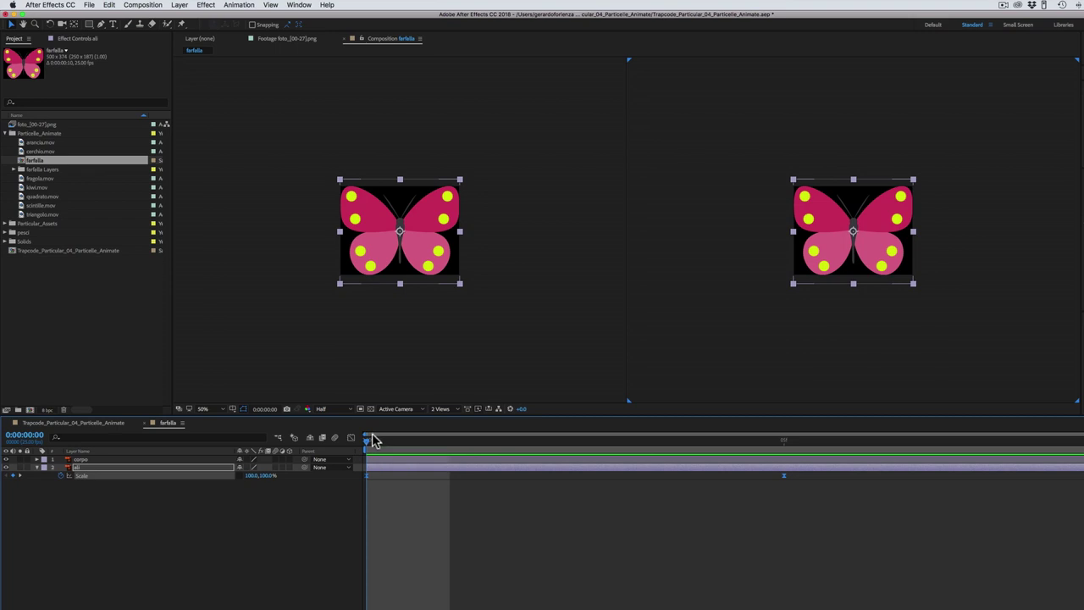
Add farfalla as hidden layer 3 in Trapcode_Particular_04_Particelle_Animate, then select the particular layer
left_click(68, 423)
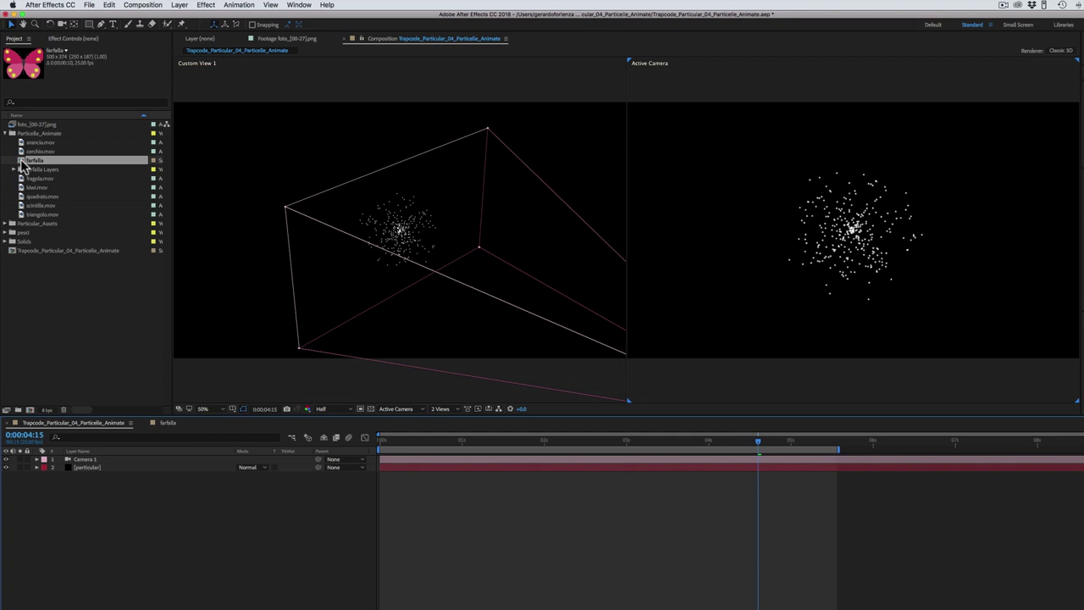
left_click_drag(21, 164, 67, 500)
left_click(603, 441)
left_click_drag(569, 444, 400, 449)
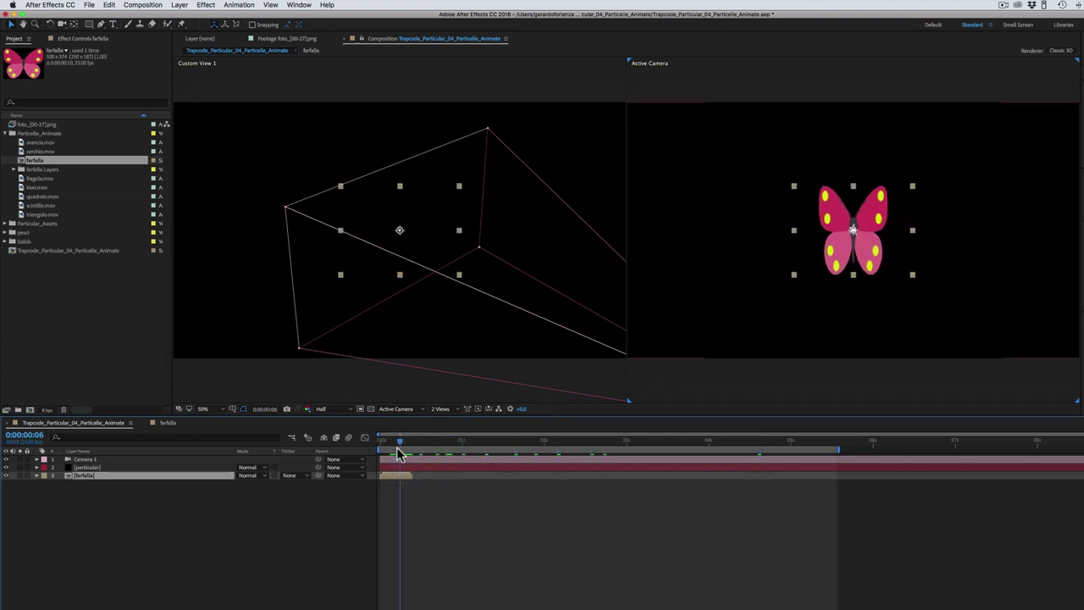
left_click(6, 475)
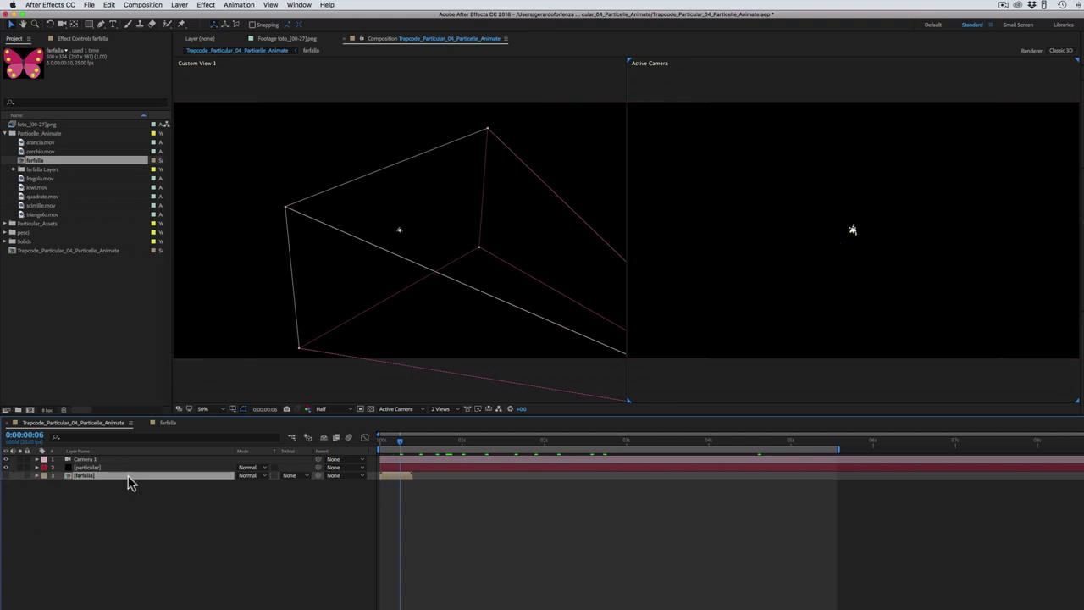
left_click(83, 468)
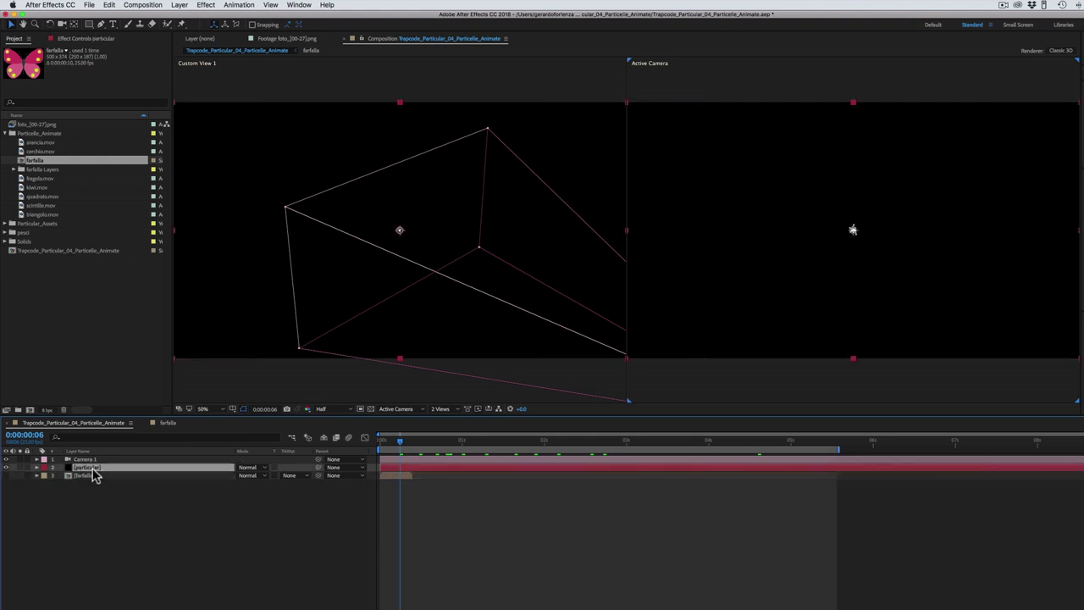
Set Particular's Particle Type to Textured Polygon using layer 3. farfalla as texture
left_click(91, 40)
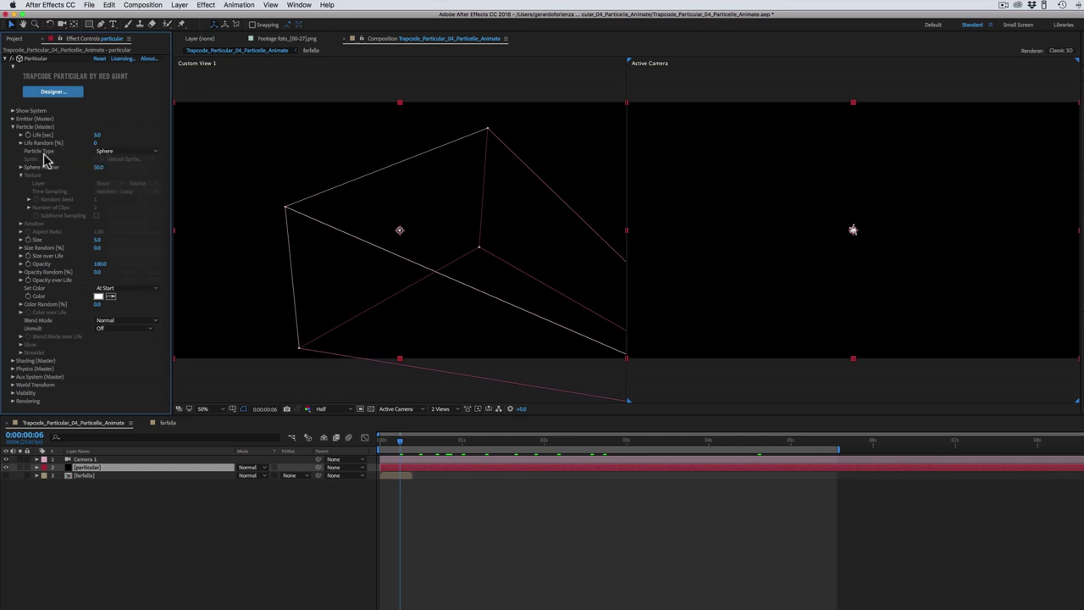
left_click(114, 155)
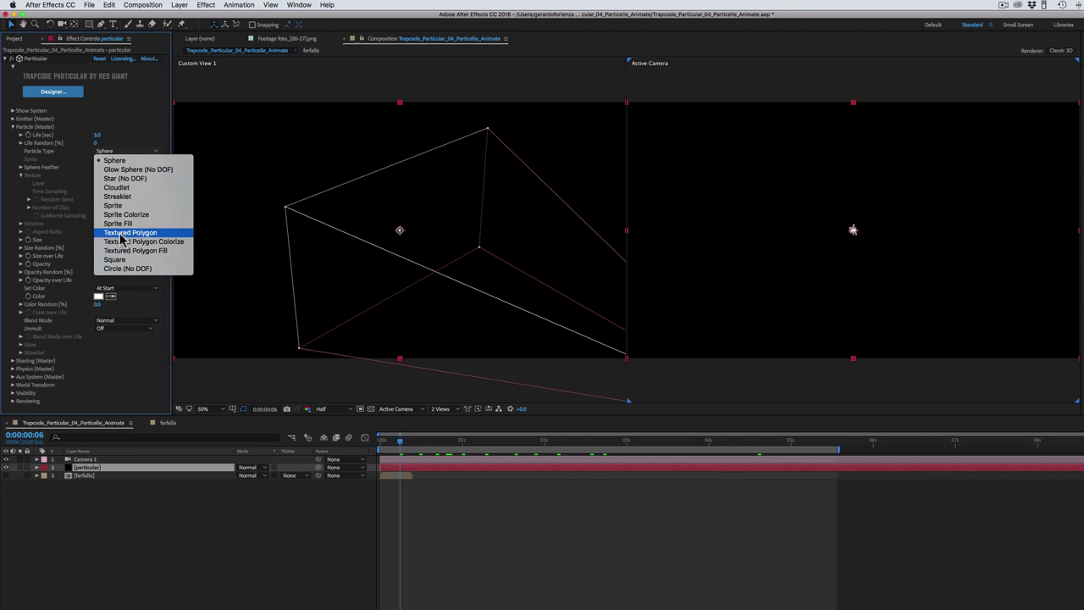
left_click(121, 233)
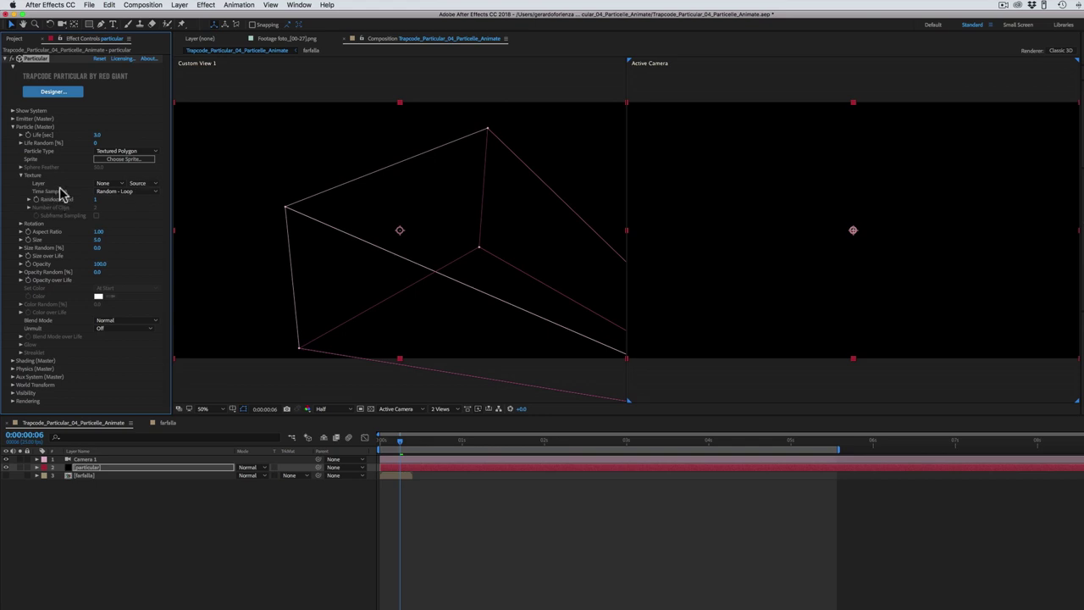
left_click(103, 183)
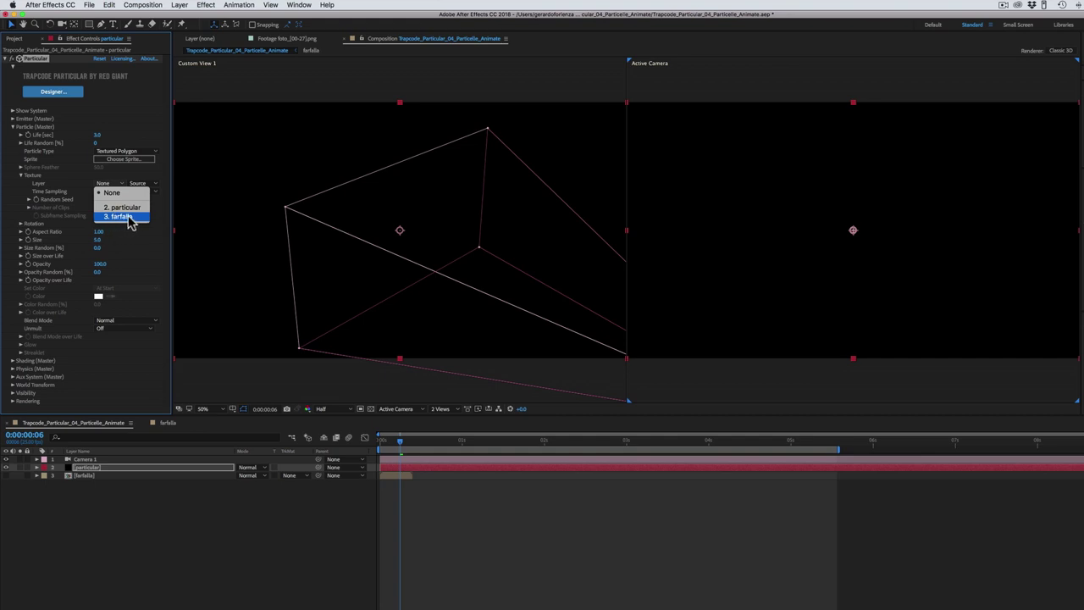
left_click(126, 217)
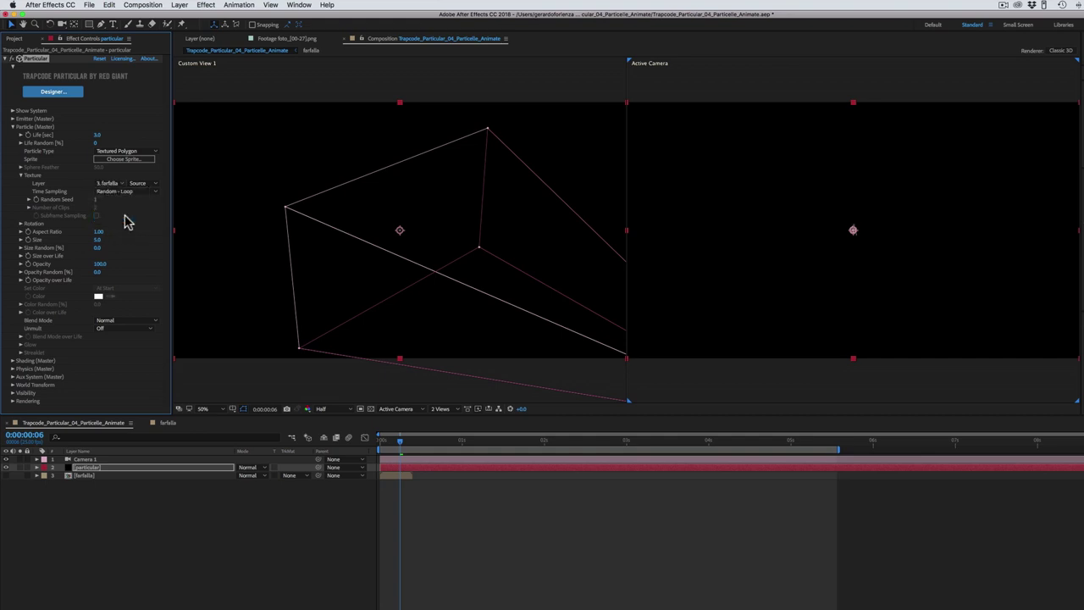
Set the butterfly particles' Size to 66 and Size Random to 40%
left_click_drag(399, 442, 557, 441)
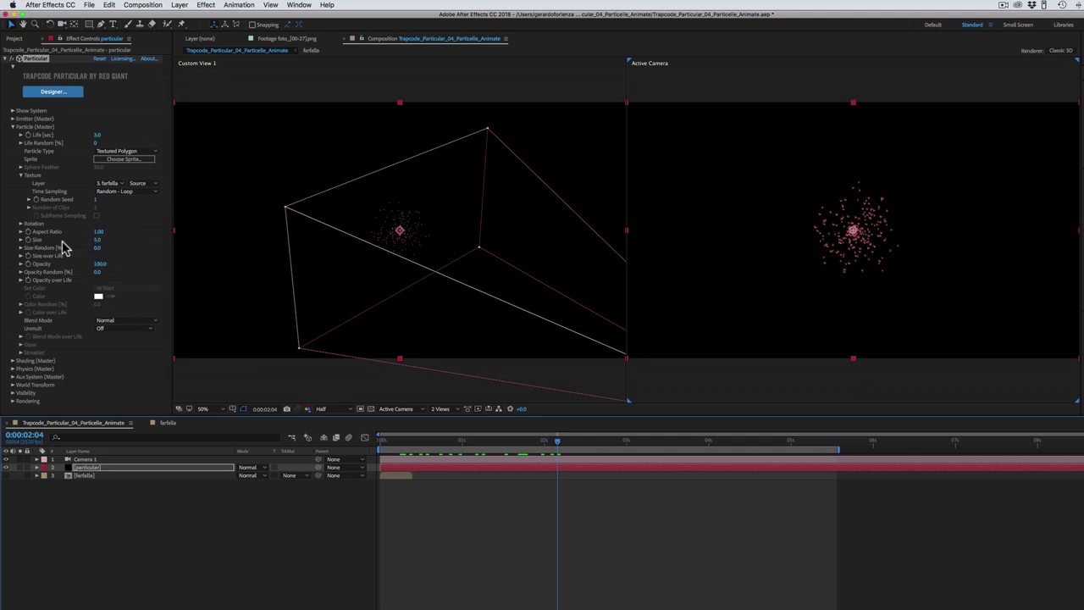
left_click_drag(99, 241, 129, 235)
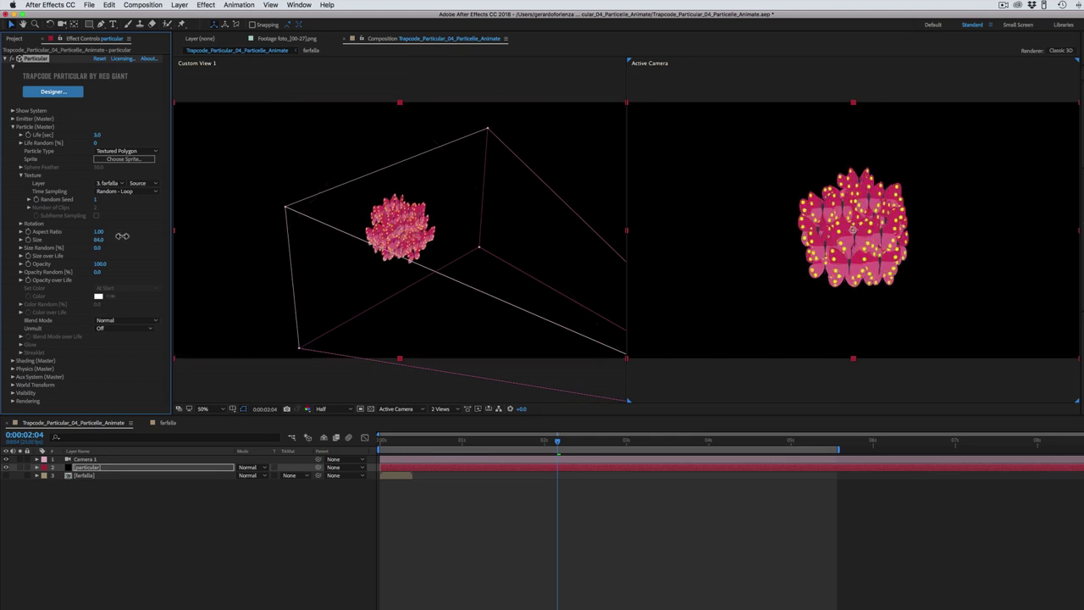
left_click_drag(129, 235, 121, 237)
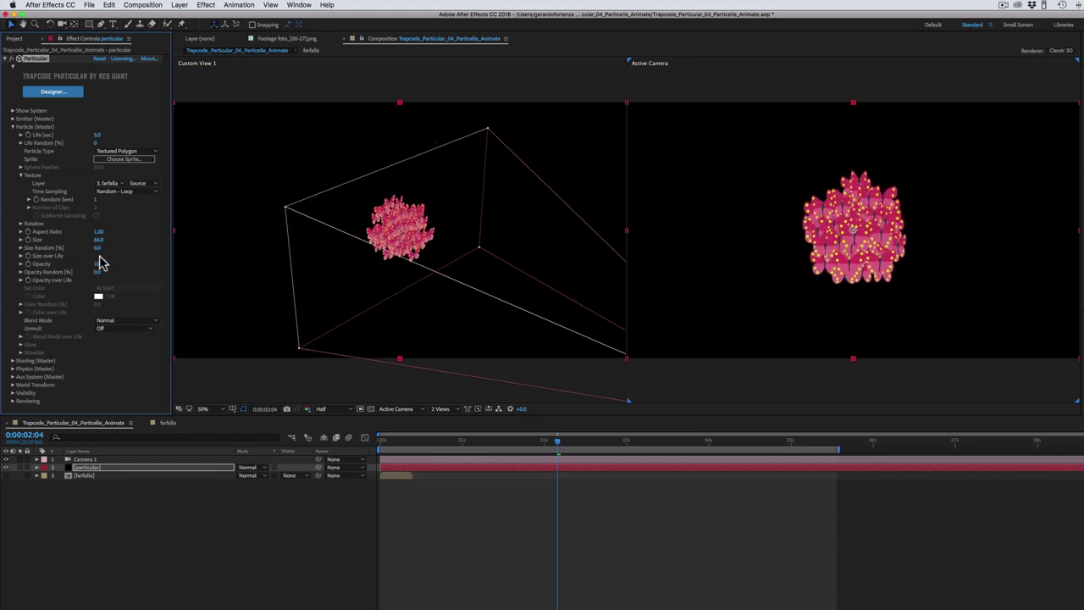
left_click_drag(97, 247, 115, 246)
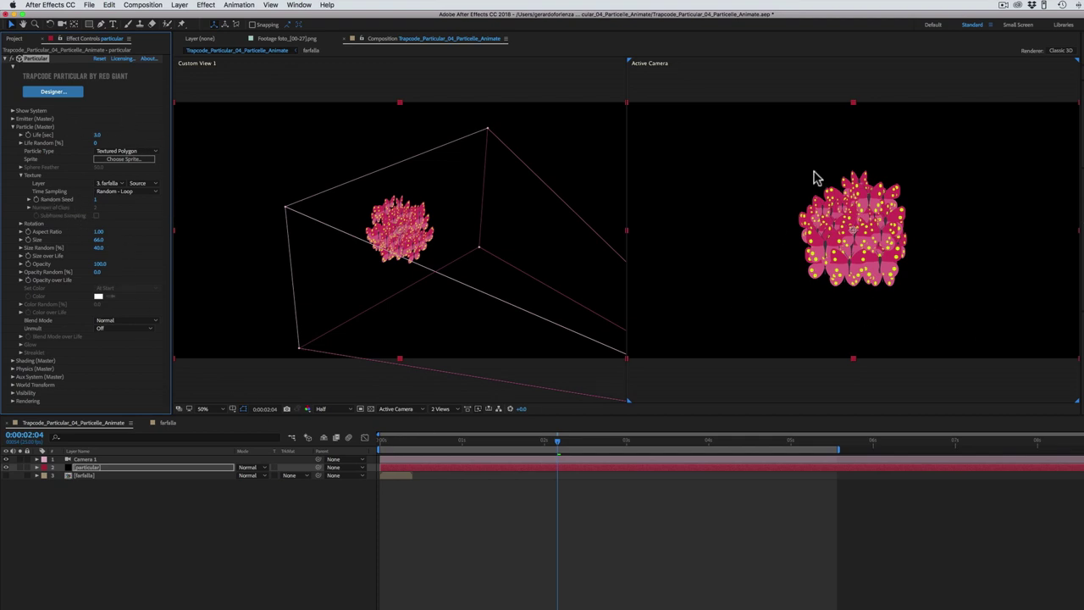
Lower the emitter to 10 particles per second and raise Particle Life to 10
left_click(12, 119)
left_click_drag(98, 135, 92, 139)
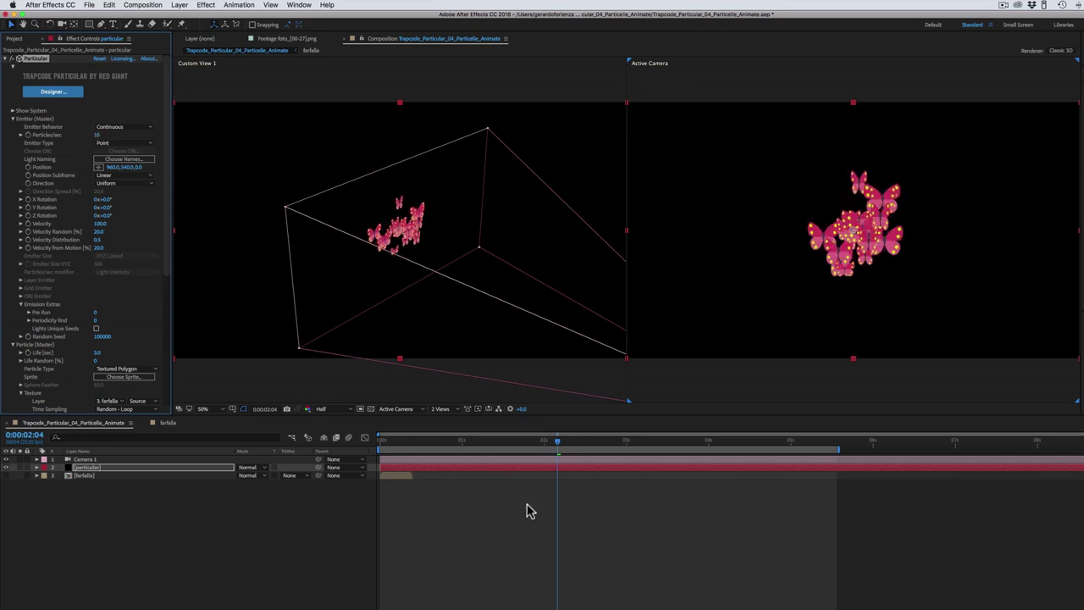
mouse_move(557, 441)
left_mouse_down()
mouse_move(404, 444)
mouse_move(712, 466)
left_mouse_up()
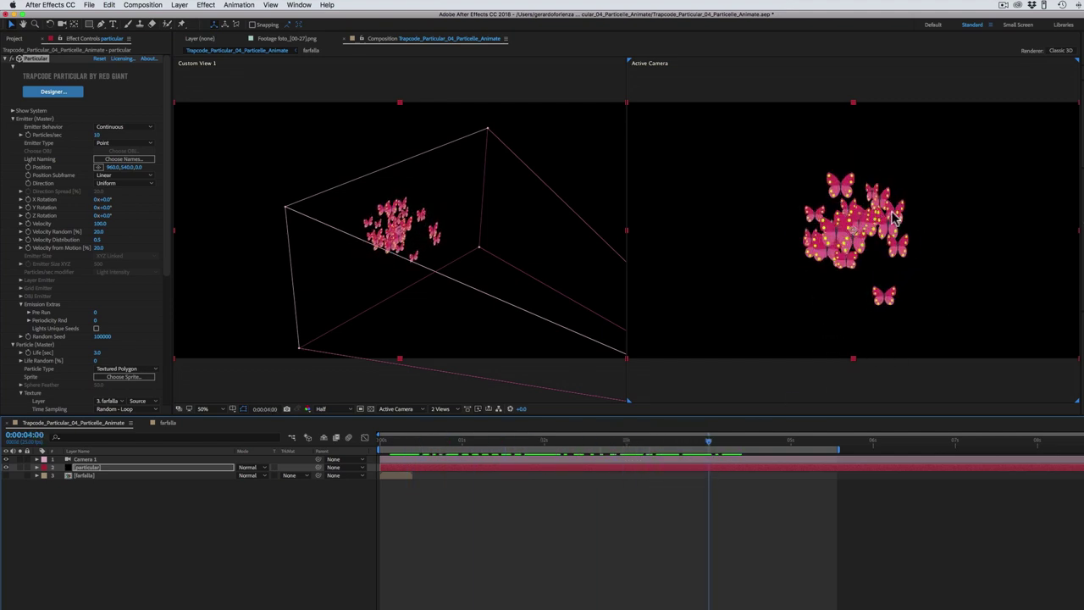
left_click(13, 119)
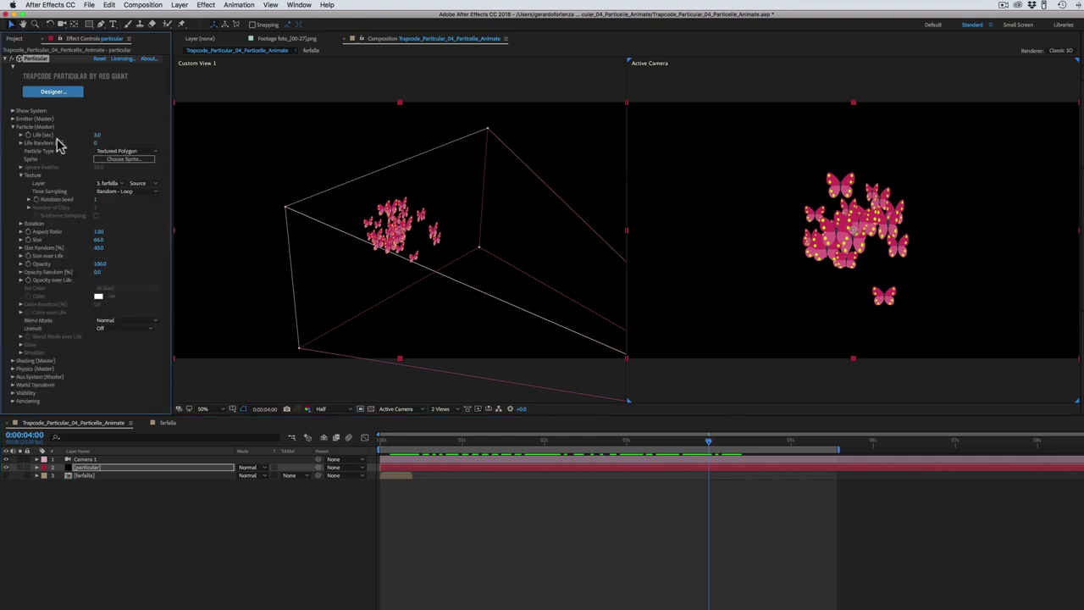
left_click_drag(98, 135, 124, 135)
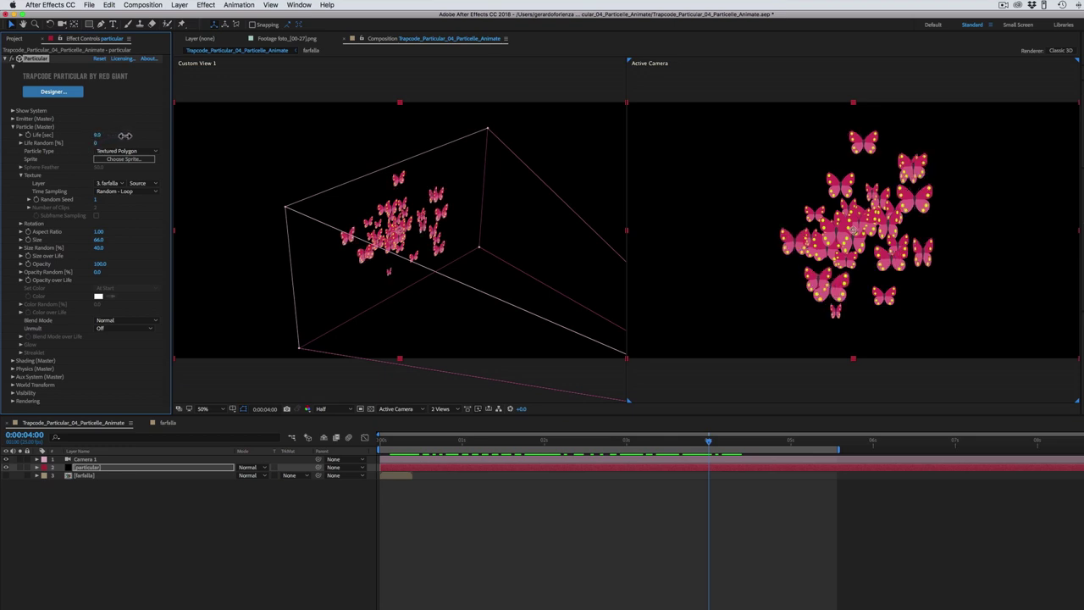
mouse_move(515, 448)
left_mouse_down()
mouse_move(783, 447)
mouse_move(947, 463)
mouse_move(547, 447)
left_mouse_up()
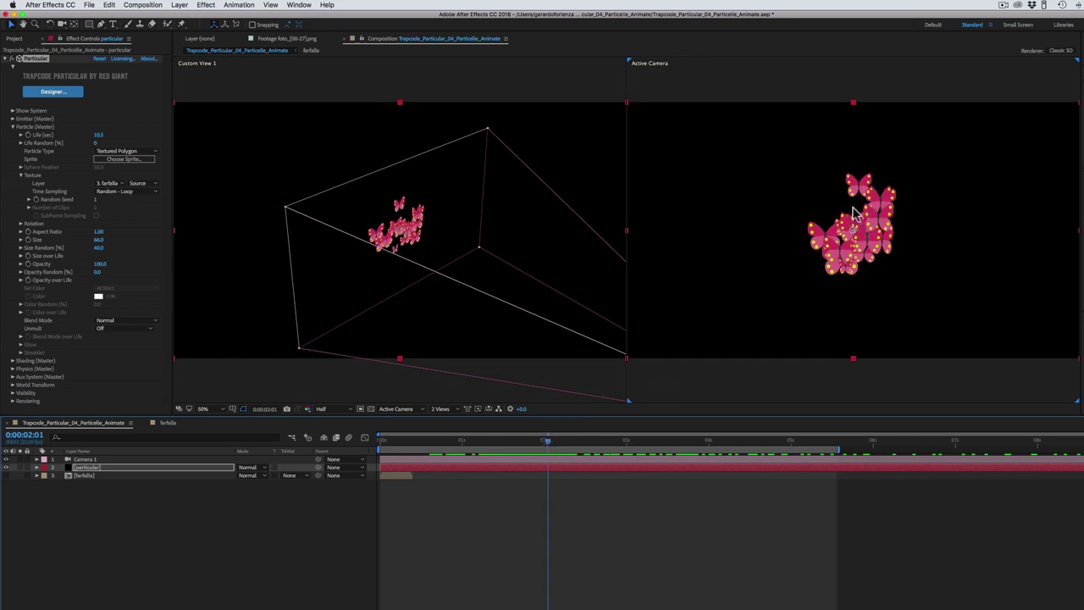
Turn Orient to Motion on and set Rotate Z to 90°, previewing the butterflies' flight
left_click(21, 225)
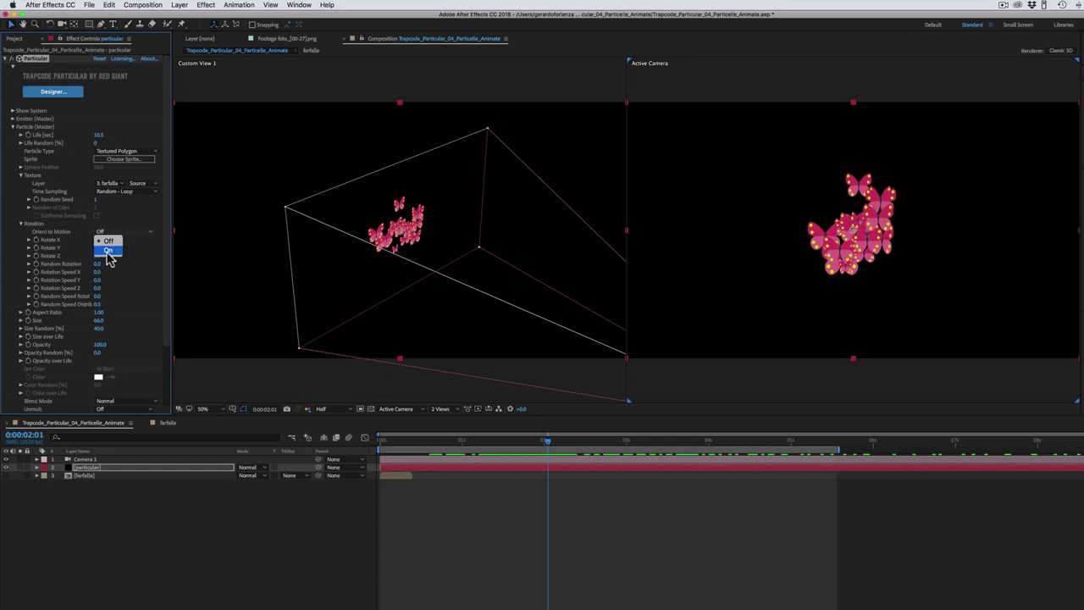
left_click(109, 252)
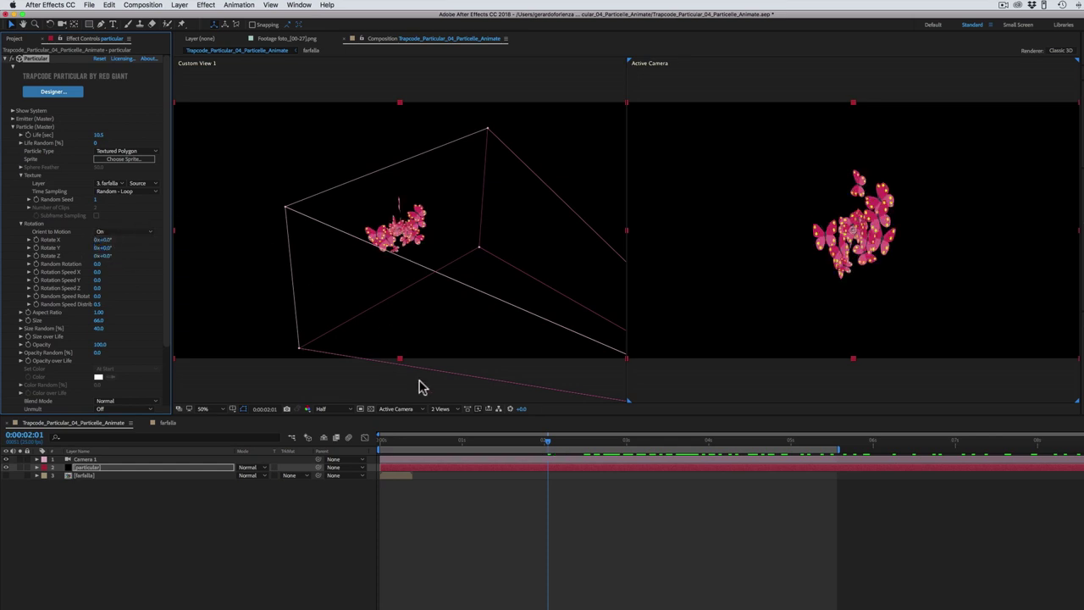
left_click(514, 441)
left_click_drag(495, 449, 606, 439)
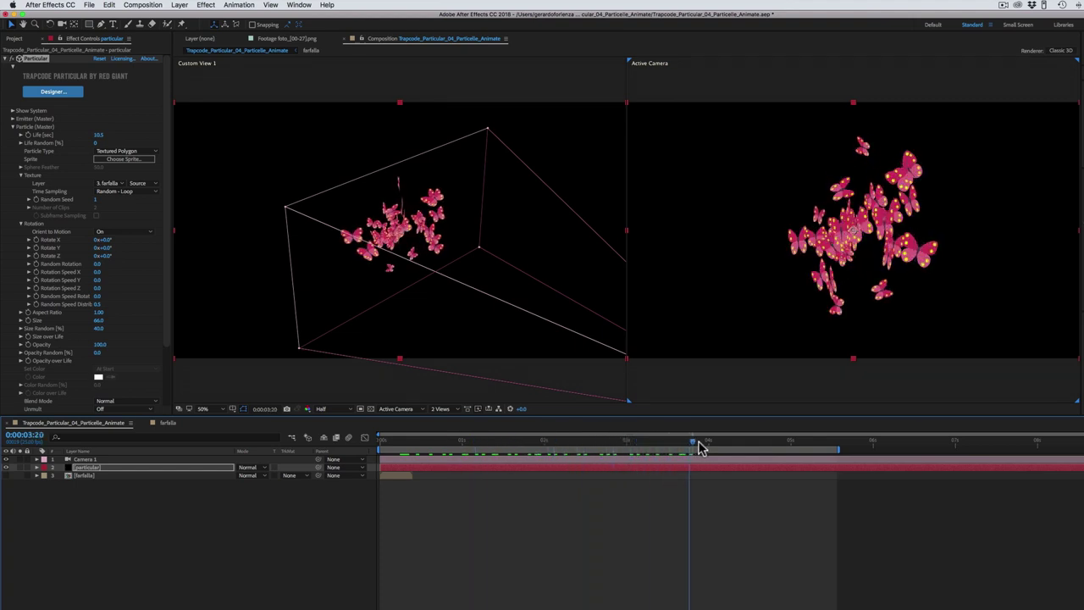
left_click_drag(606, 440, 729, 441)
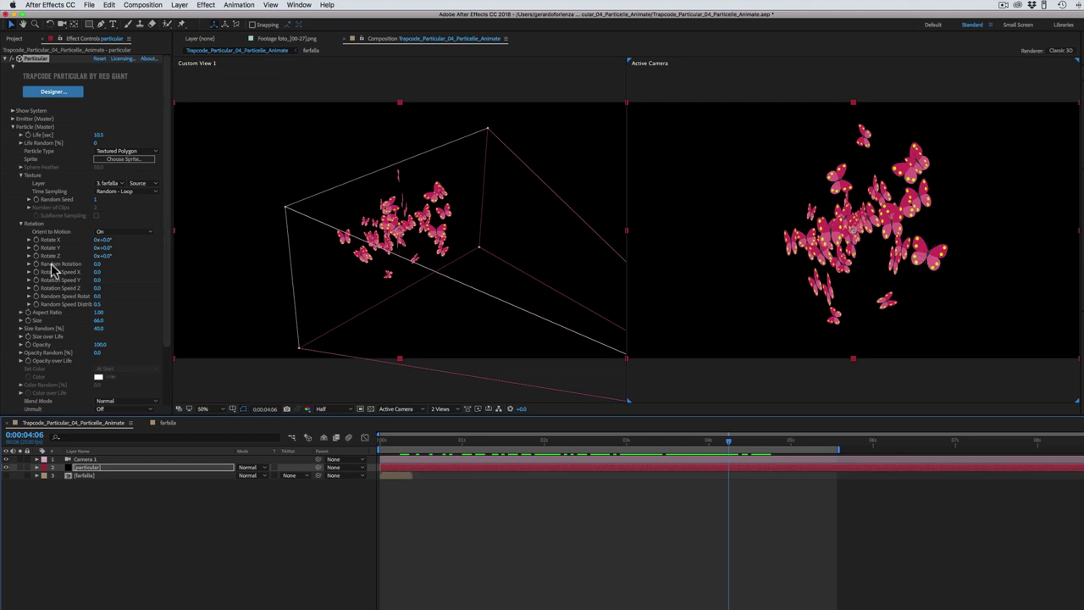
left_click_drag(102, 255, 149, 256)
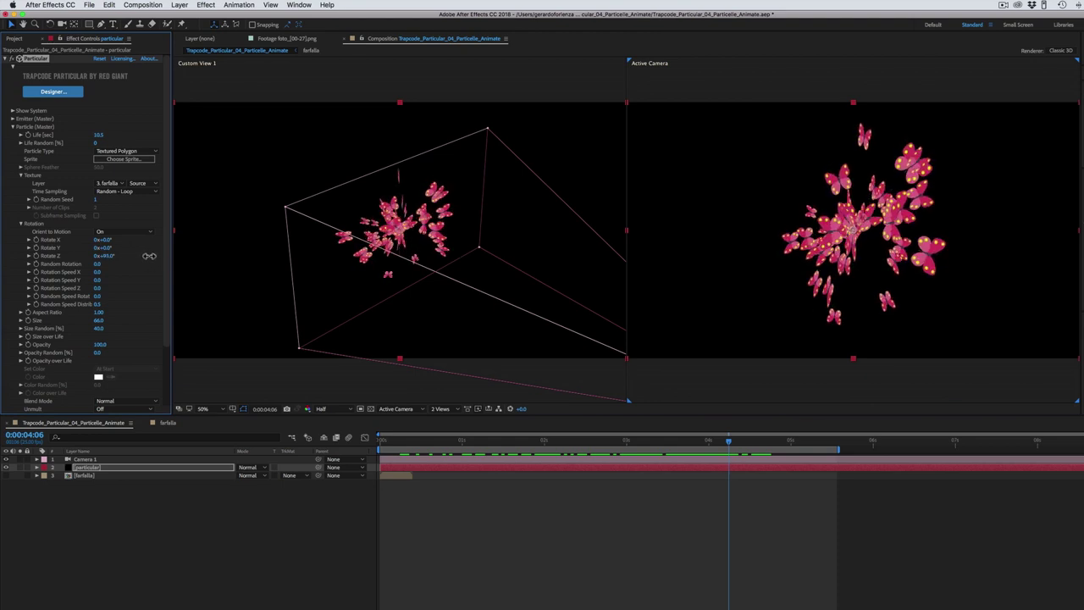
mouse_move(730, 442)
left_mouse_down()
mouse_move(440, 468)
mouse_move(710, 464)
mouse_move(800, 449)
left_mouse_up()
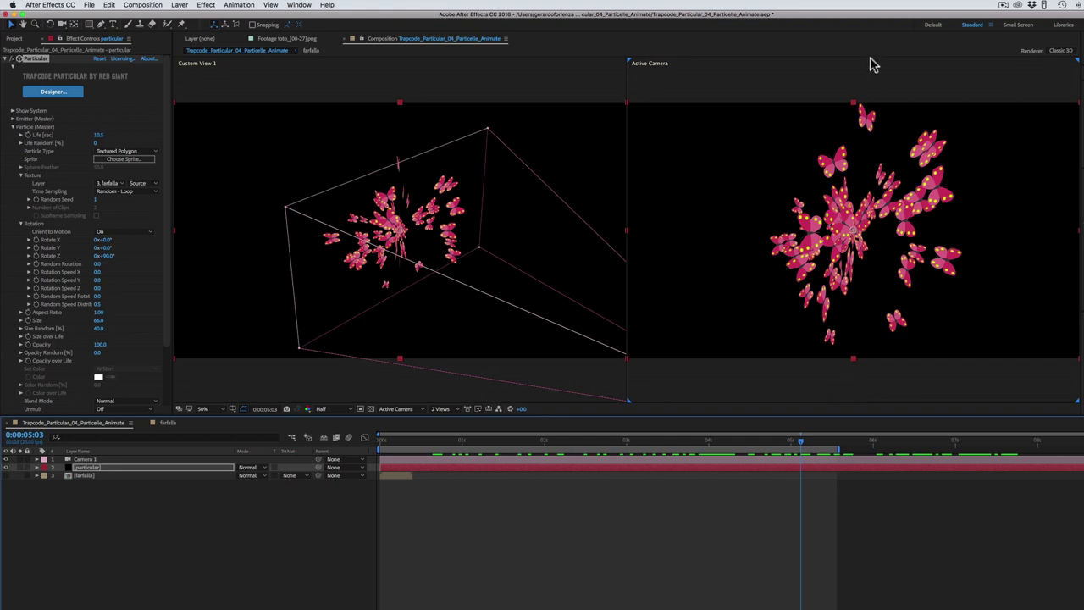
Make the emitter a Box with Directional emission and preview the butterfly stream
left_click(12, 118)
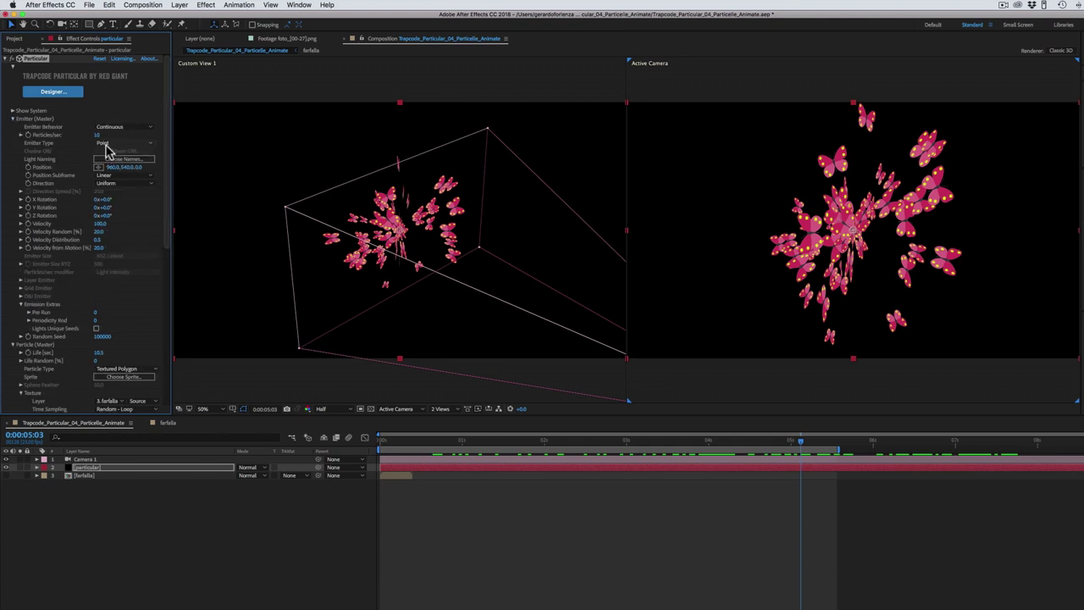
left_click(108, 144)
left_click(108, 162)
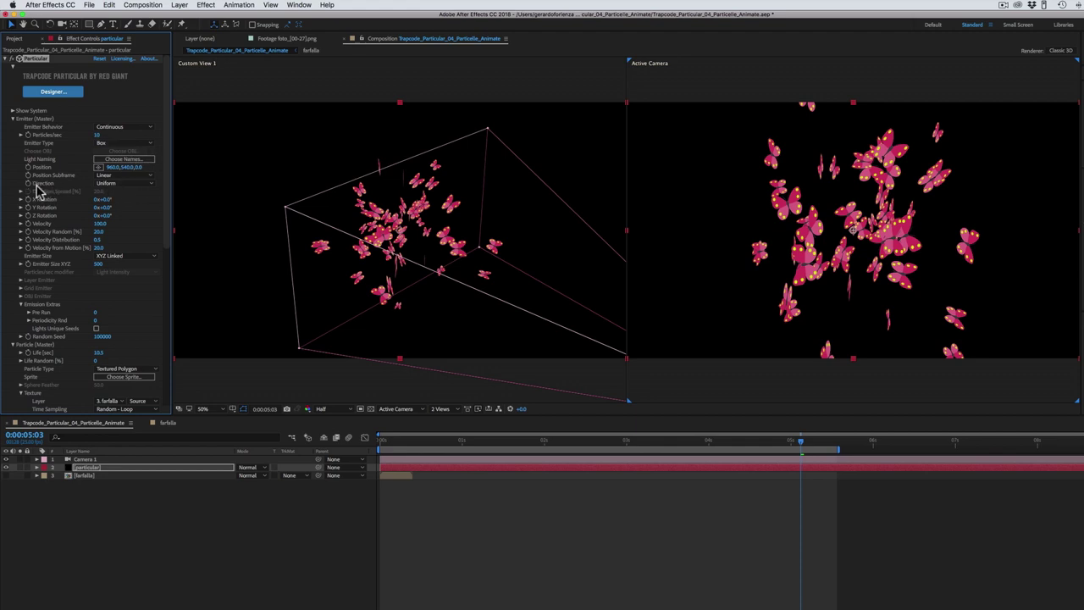
left_click(115, 184)
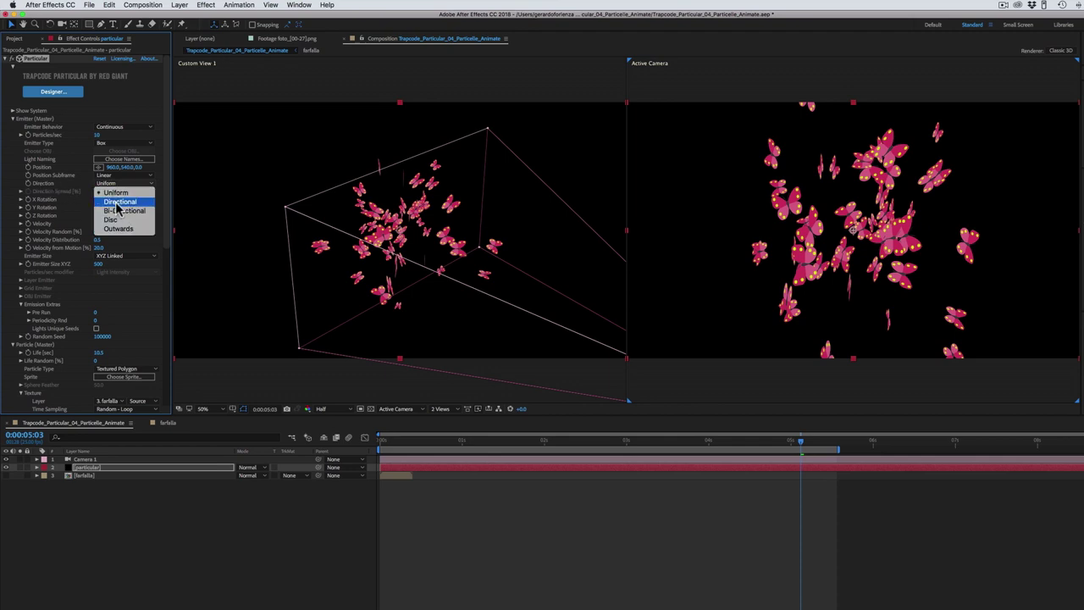
left_click(120, 203)
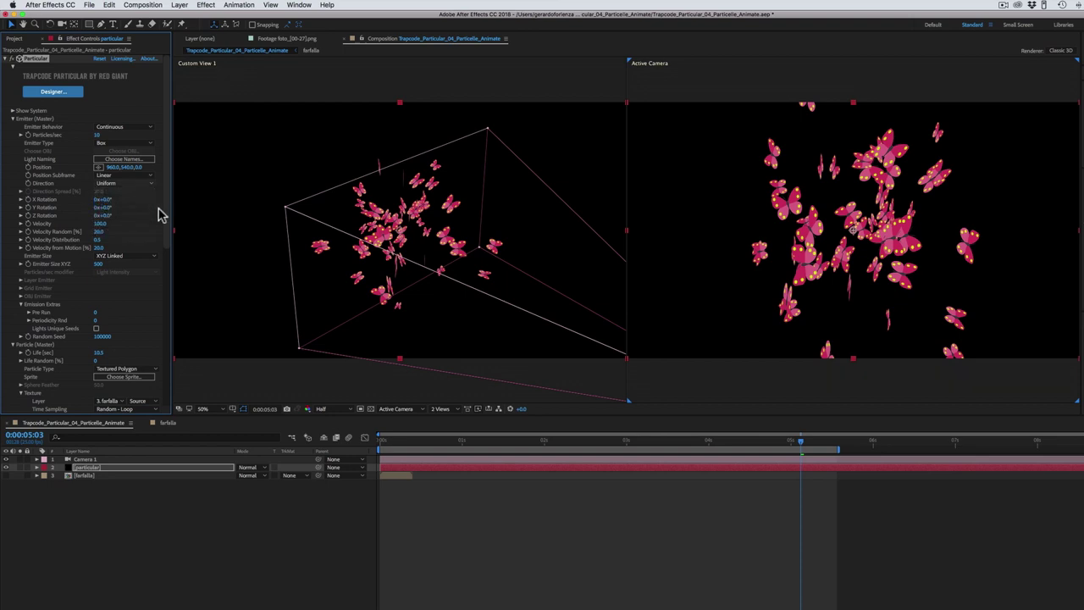
left_click_drag(407, 447, 646, 453)
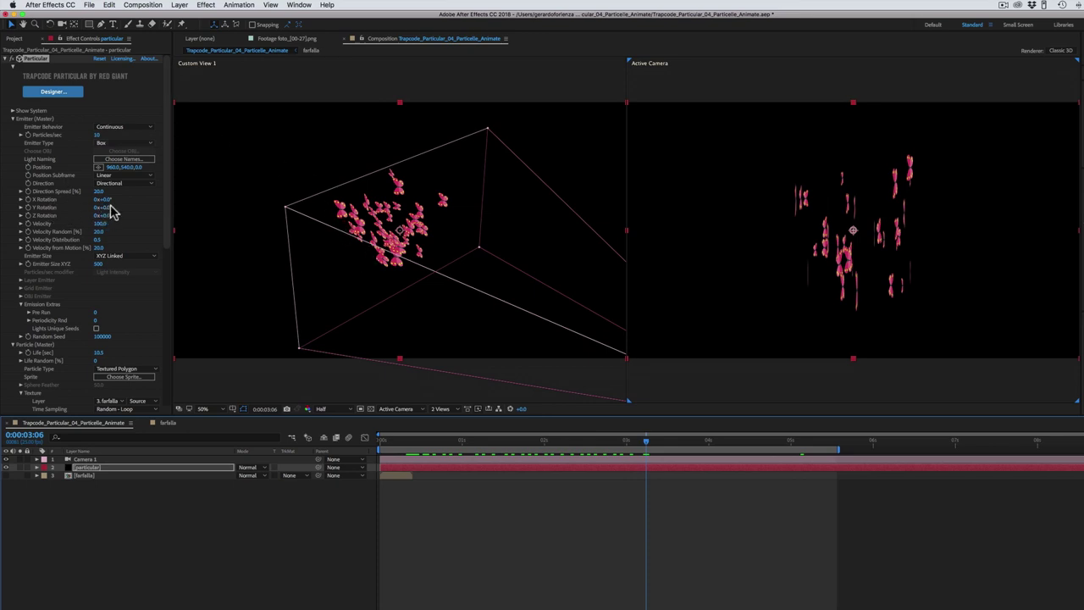
Tilt the emitter's X Rotation to 90° so the butterflies fall down the frame, previewing to 3:23
left_click_drag(106, 199, 139, 191)
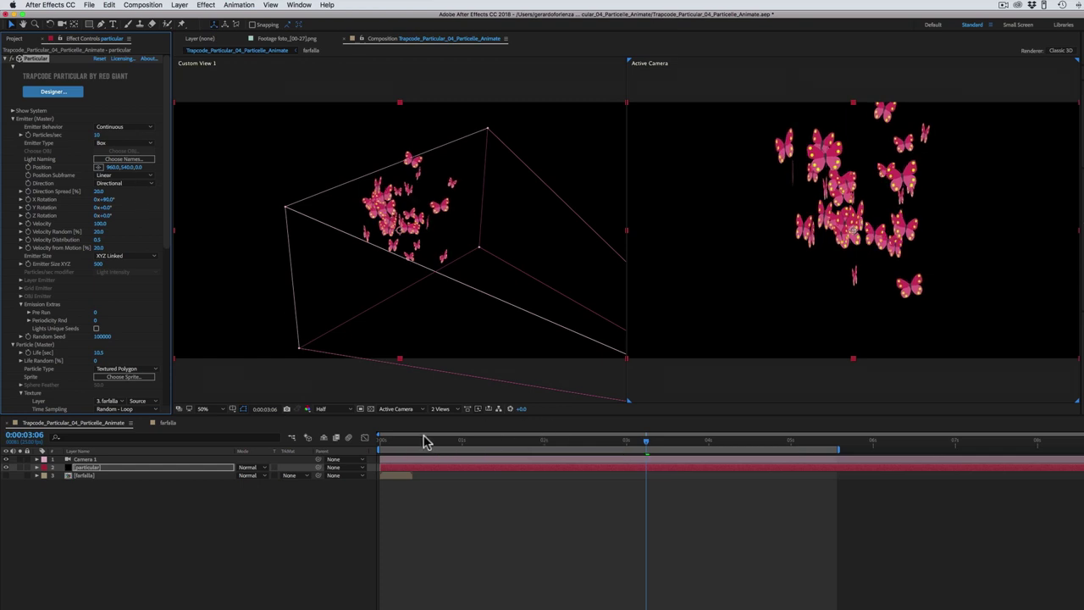
left_click(491, 446)
left_click_drag(509, 449, 701, 446)
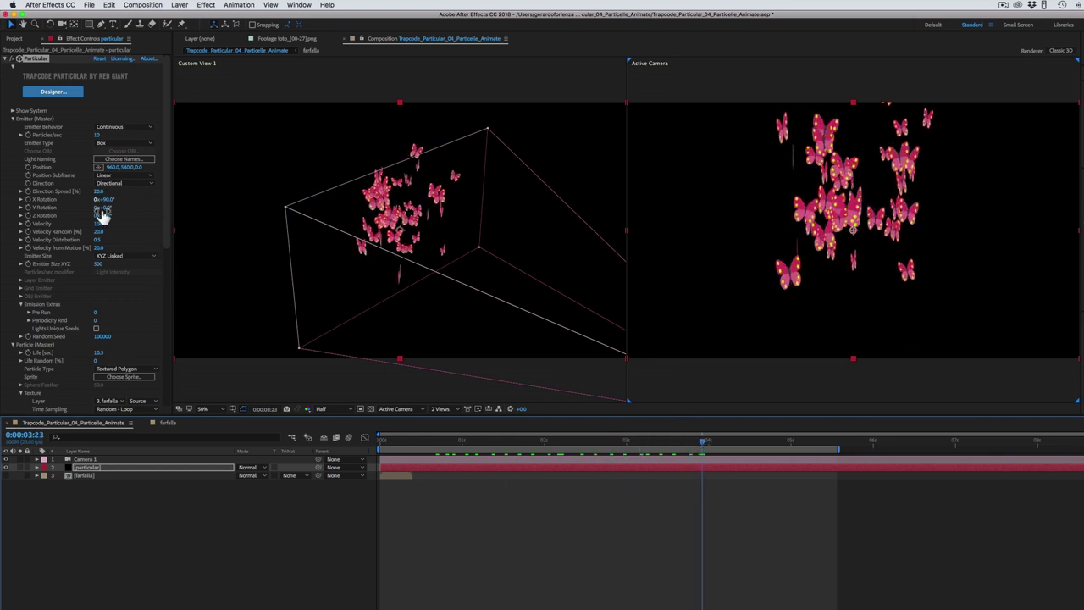
left_click(128, 256)
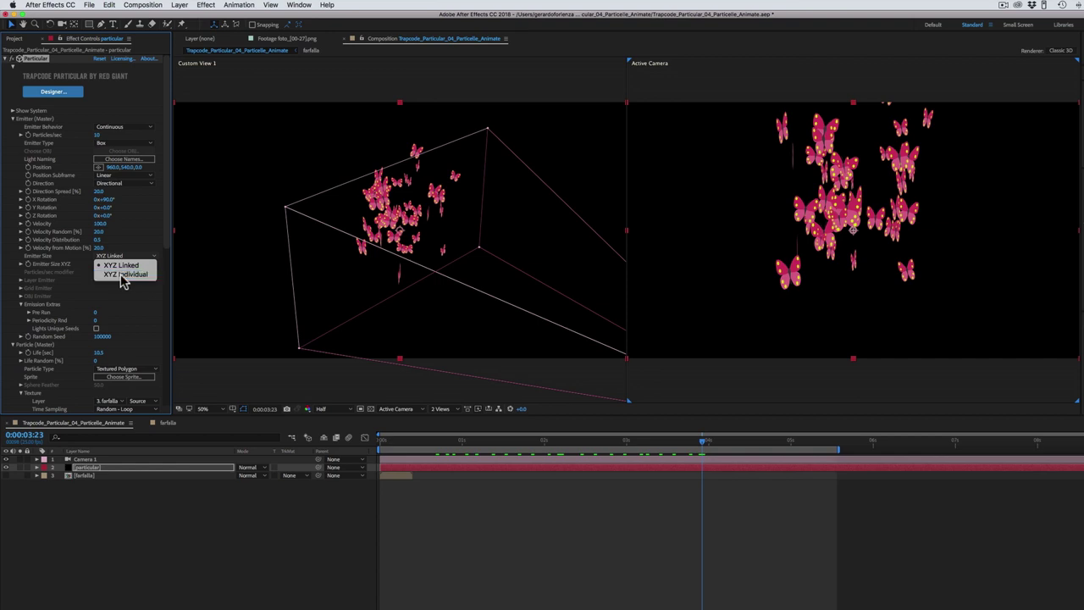
Size the emitter box XYZ Individual with X 1536, move it lower, and raise Velocity to 440
left_click(123, 275)
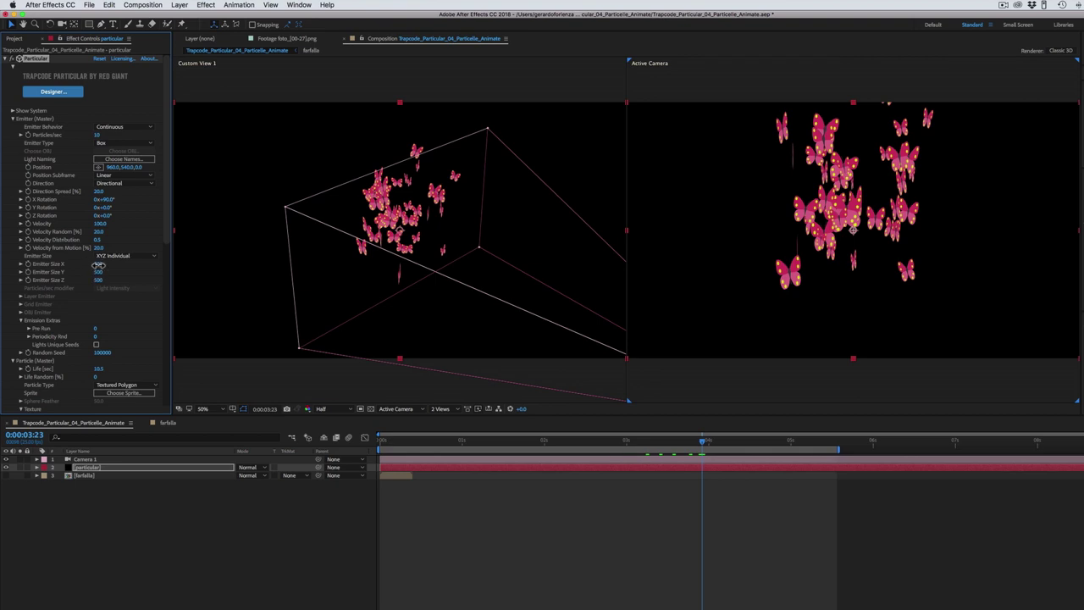
left_click_drag(99, 265, 593, 270)
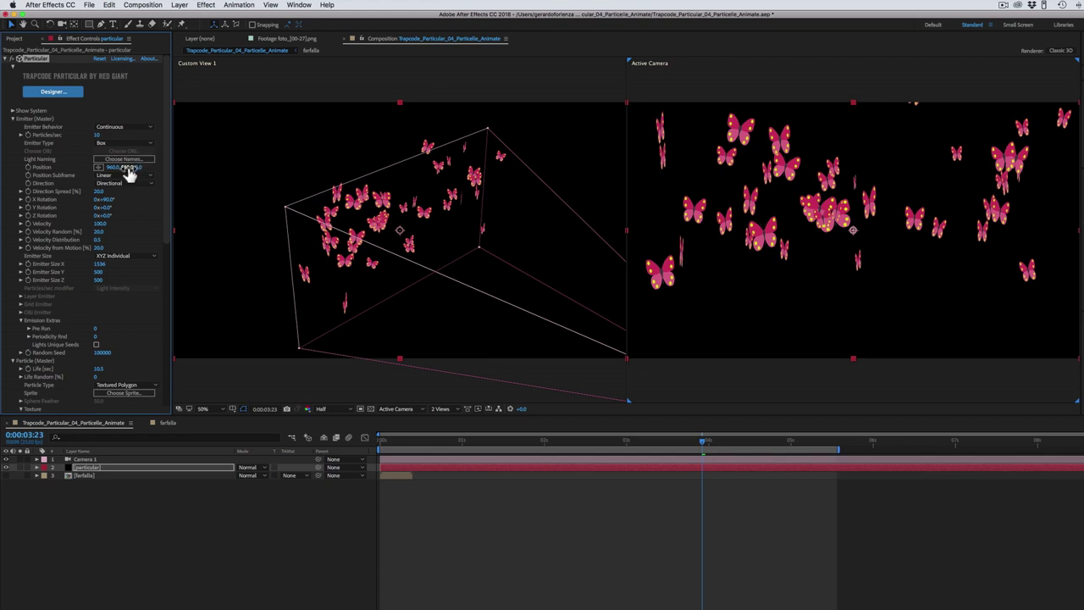
left_click_drag(134, 165, 457, 212)
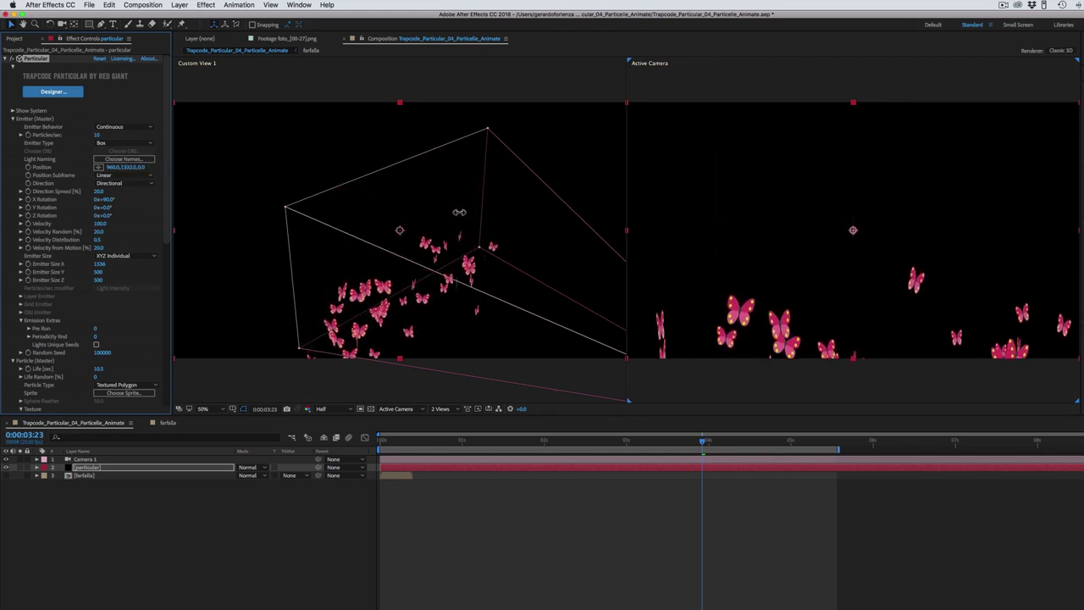
mouse_move(618, 441)
left_mouse_down()
mouse_move(354, 449)
mouse_move(784, 452)
left_mouse_up()
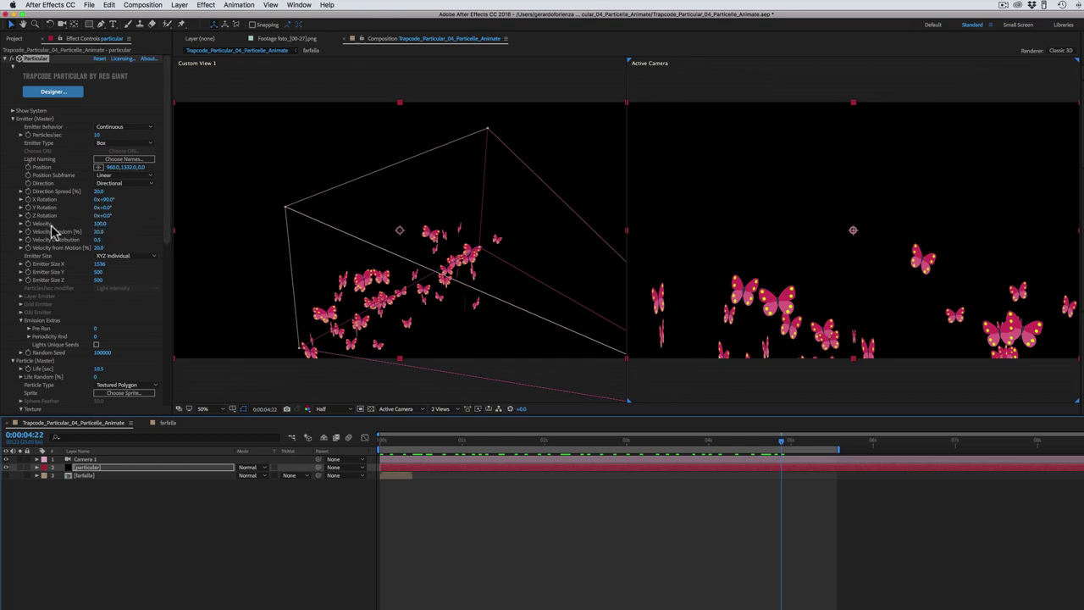
left_click_drag(99, 226, 116, 226)
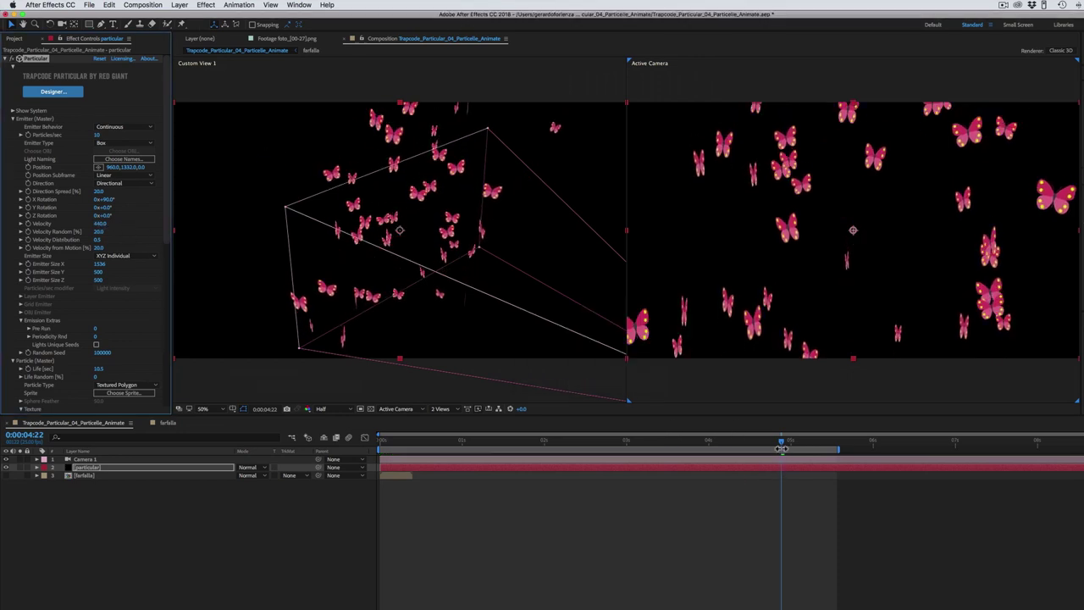
left_click_drag(781, 441, 462, 449)
key("space")
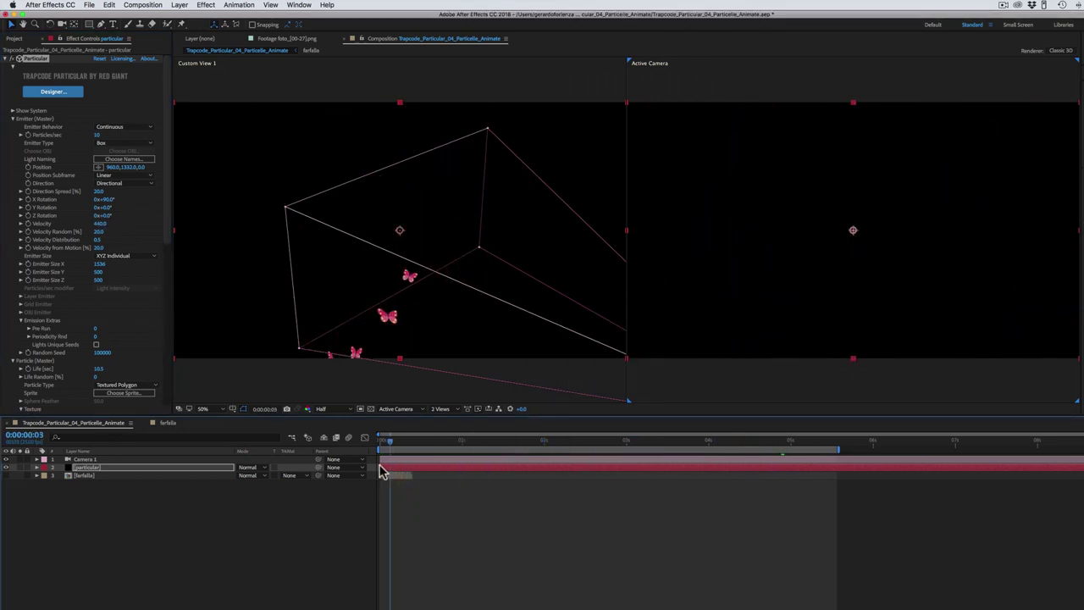
left_click_drag(618, 451, 753, 450)
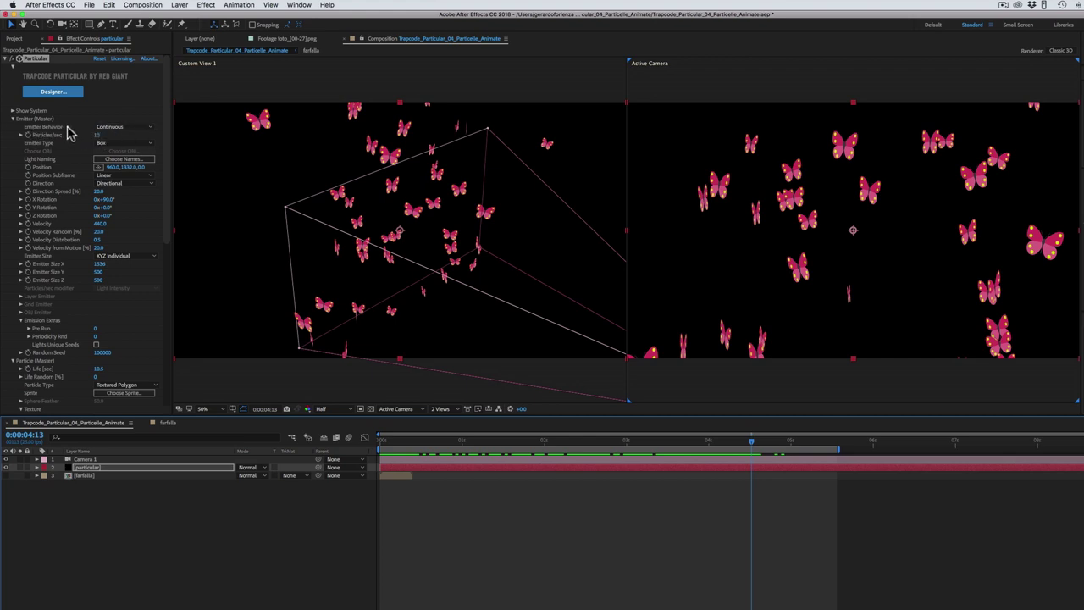
Set Emitter Behavior to Explode and play the butterfly burst from the start
left_click(116, 128)
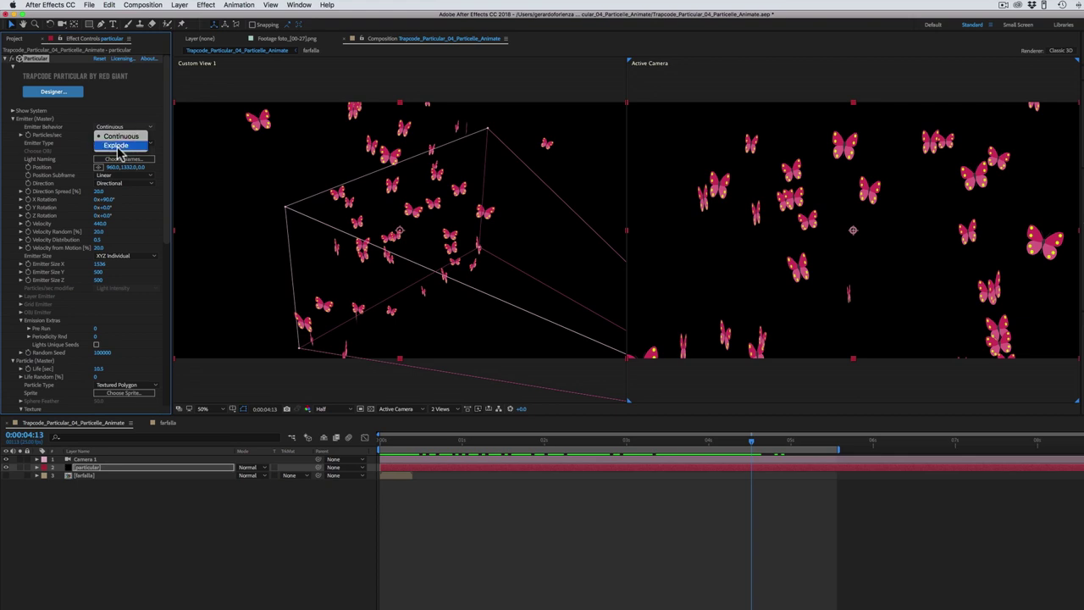
left_click(116, 147)
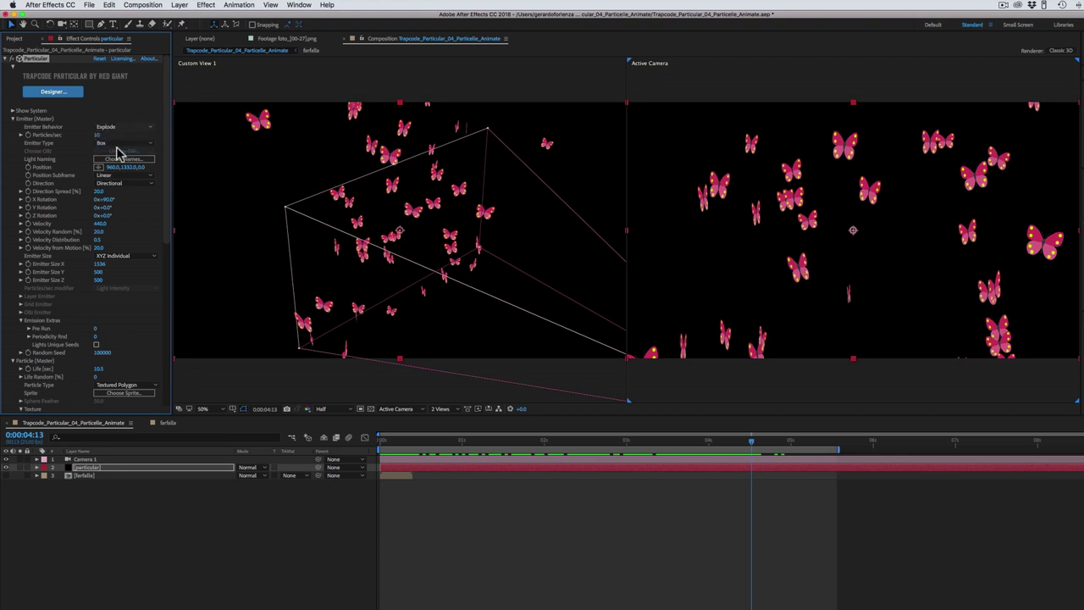
left_click(383, 442)
key("space")
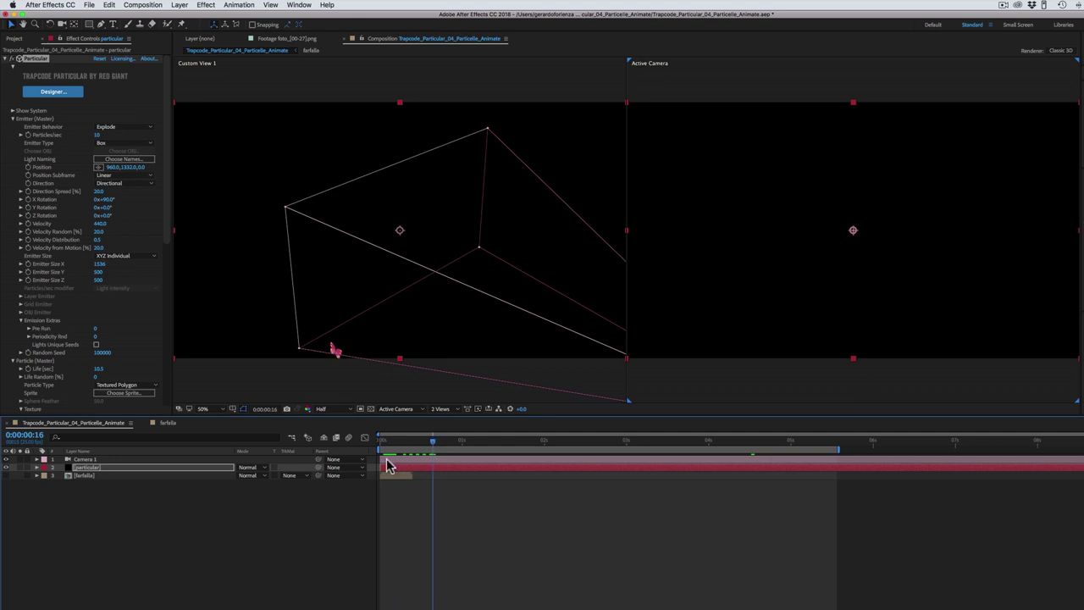
mouse_move(437, 448)
left_mouse_down()
mouse_move(665, 458)
mouse_move(633, 455)
left_mouse_up()
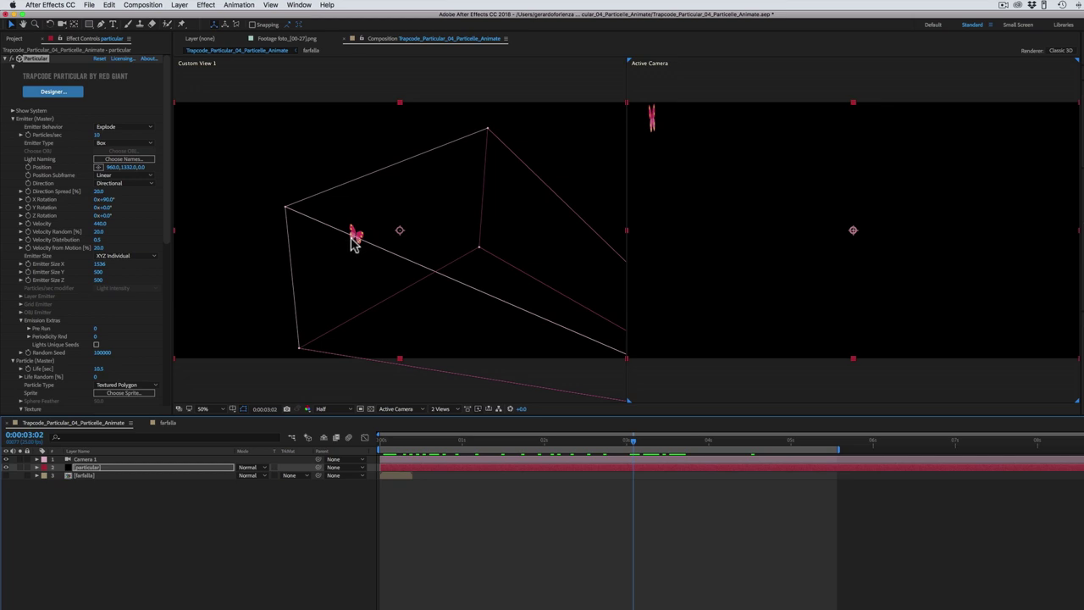
Set Particles/sec to 100, then raise it to about 380 and preview the denser burst
left_click(98, 135)
type("100")
key("Return")
left_click_drag(98, 135, 114, 136)
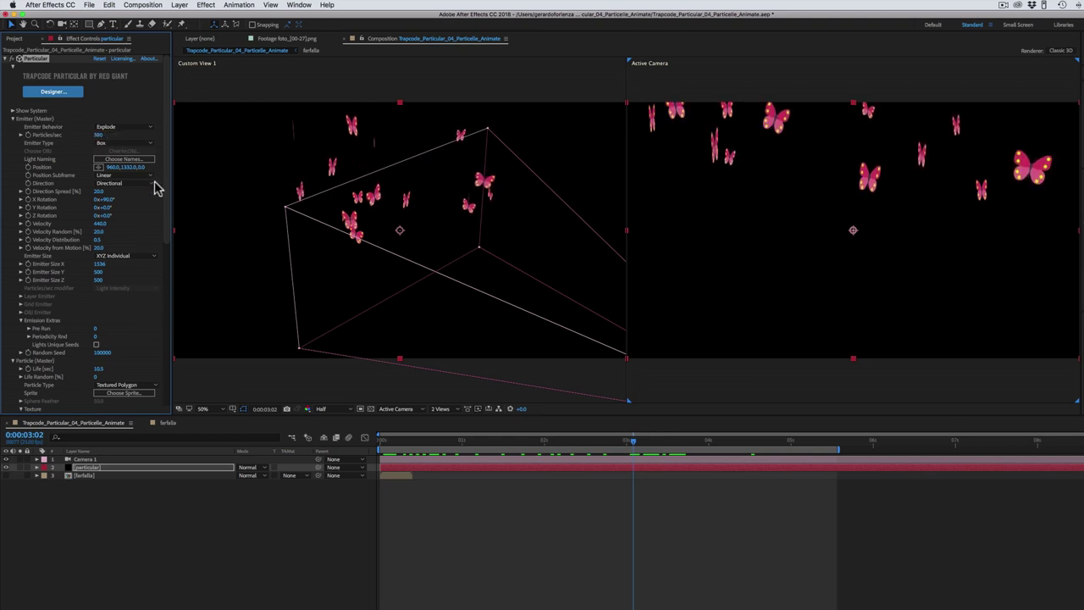
left_click_drag(633, 441, 386, 455)
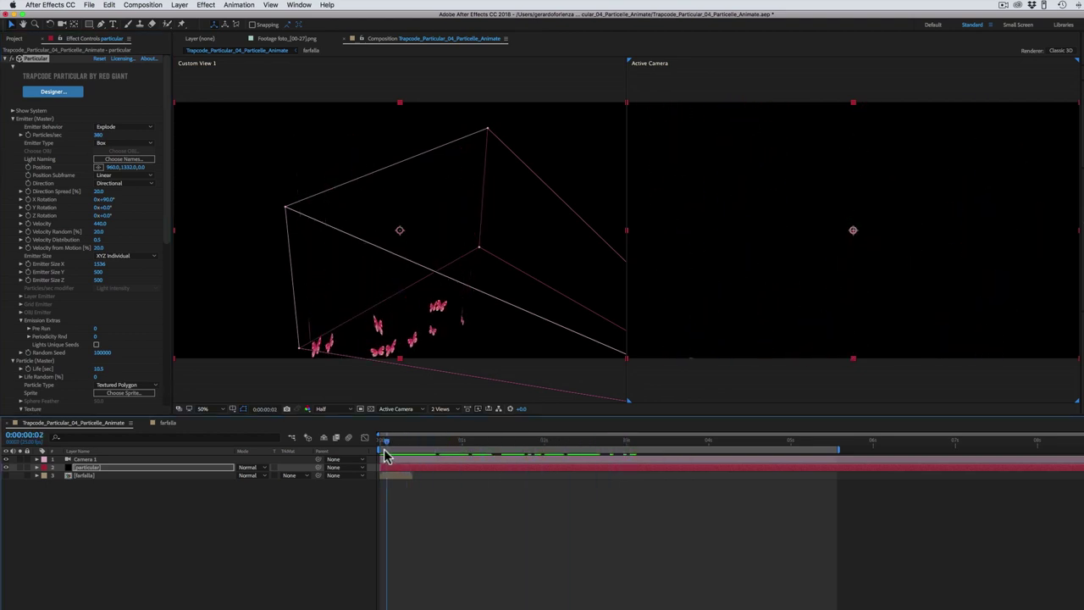
key("space")
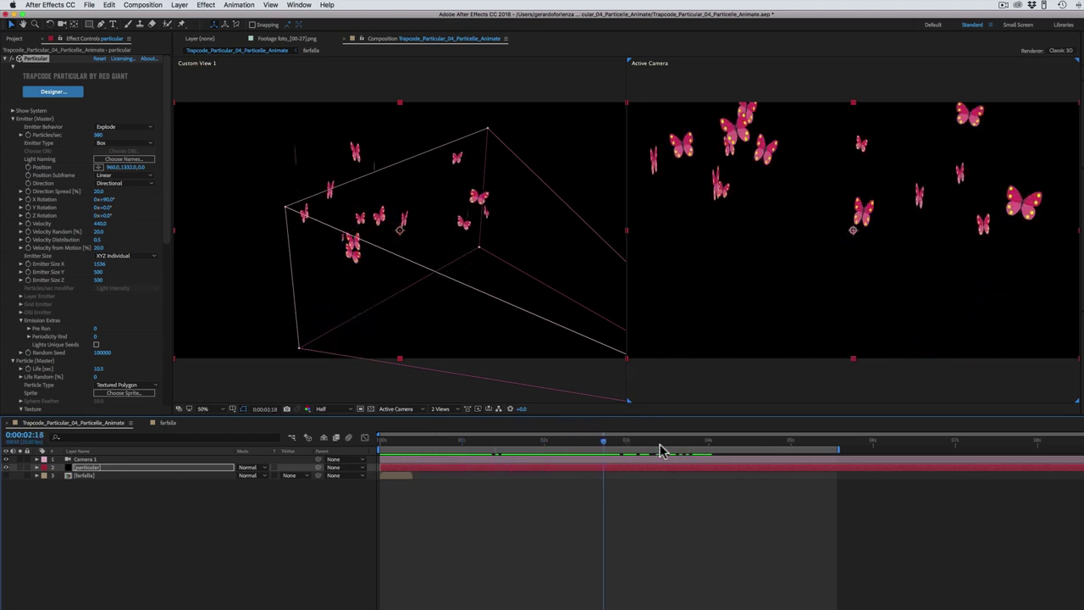
left_click_drag(603, 442, 580, 451)
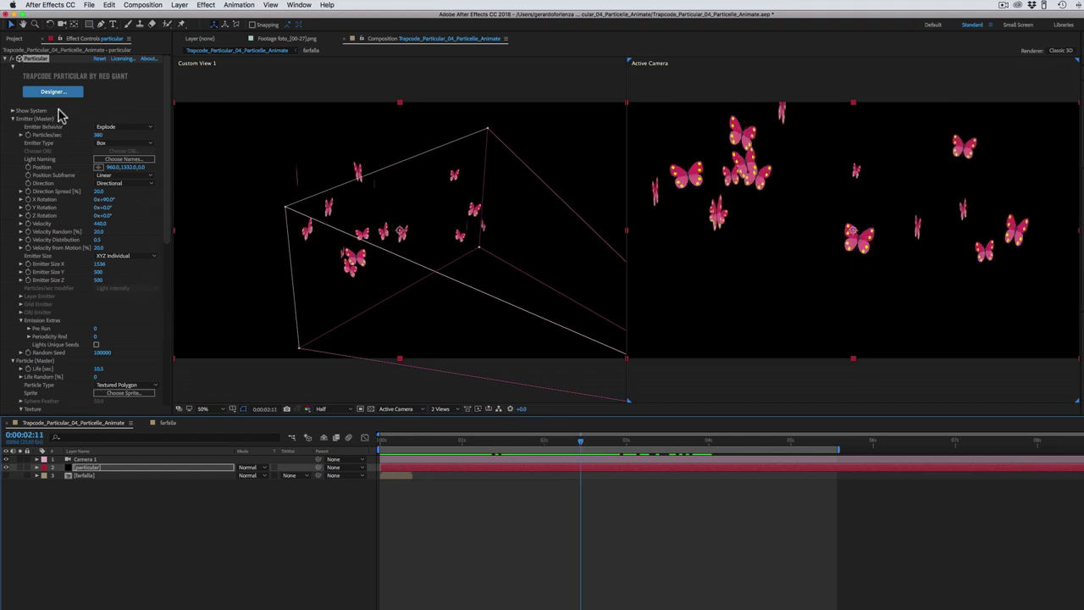
Set the butterfly sprites' Texture Time Sampling to Random - Loop and preview the animation
left_click(13, 118)
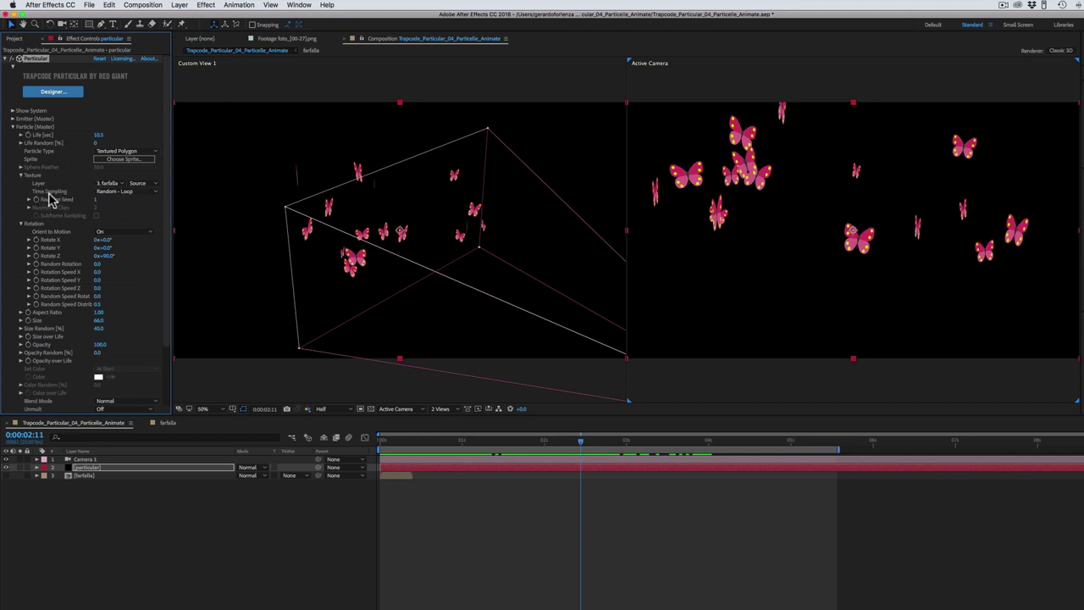
left_click(128, 192)
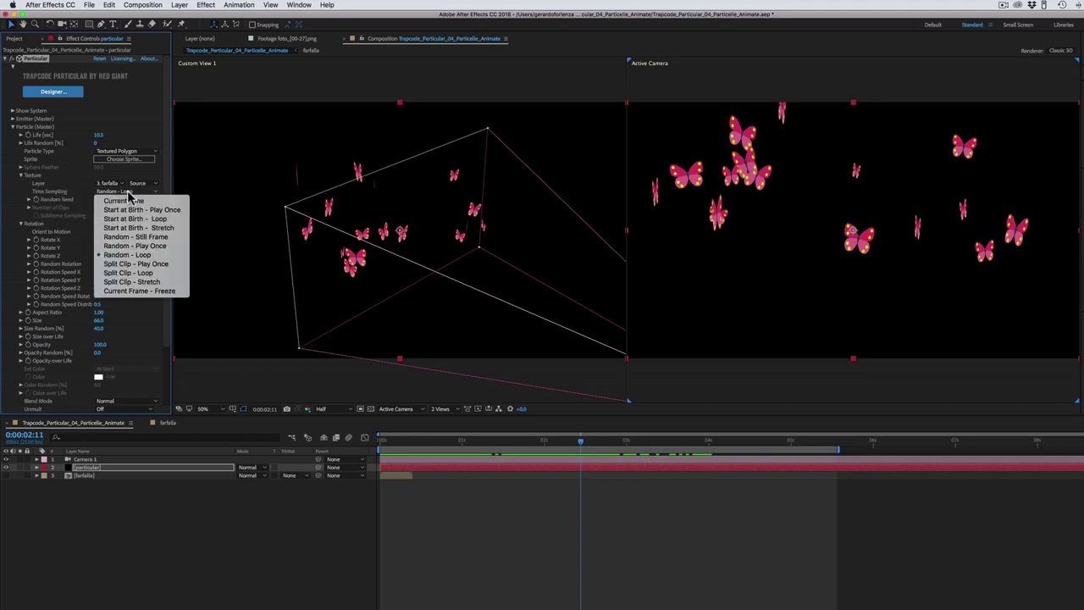
left_click(140, 256)
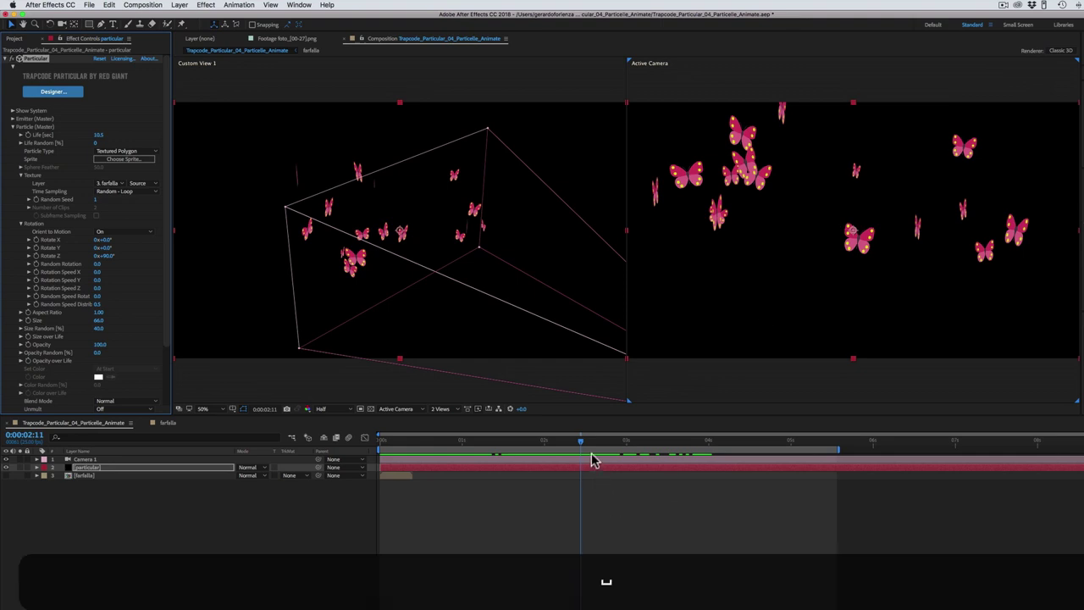
key("space")
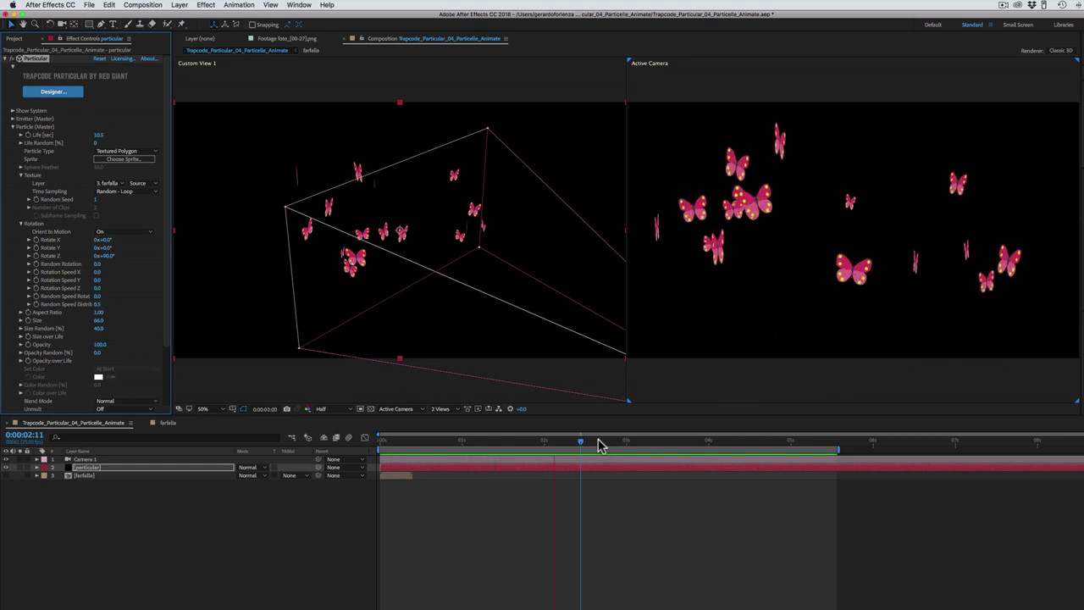
left_click(116, 194)
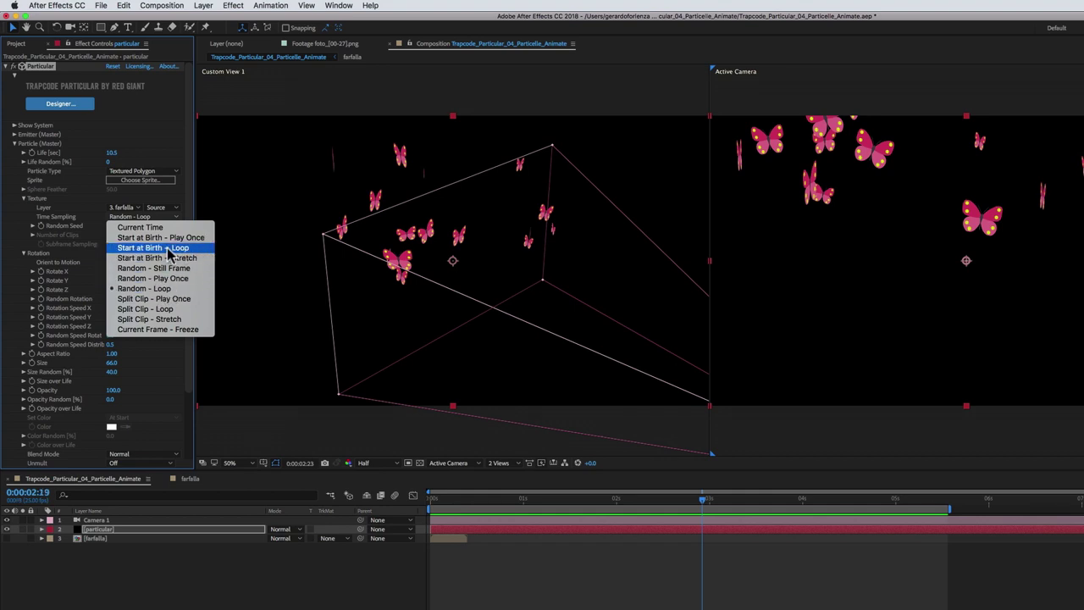
Compare Start at Birth - Loop against Random - Loop time sampling by scrubbing the butterflies
left_click(125, 248)
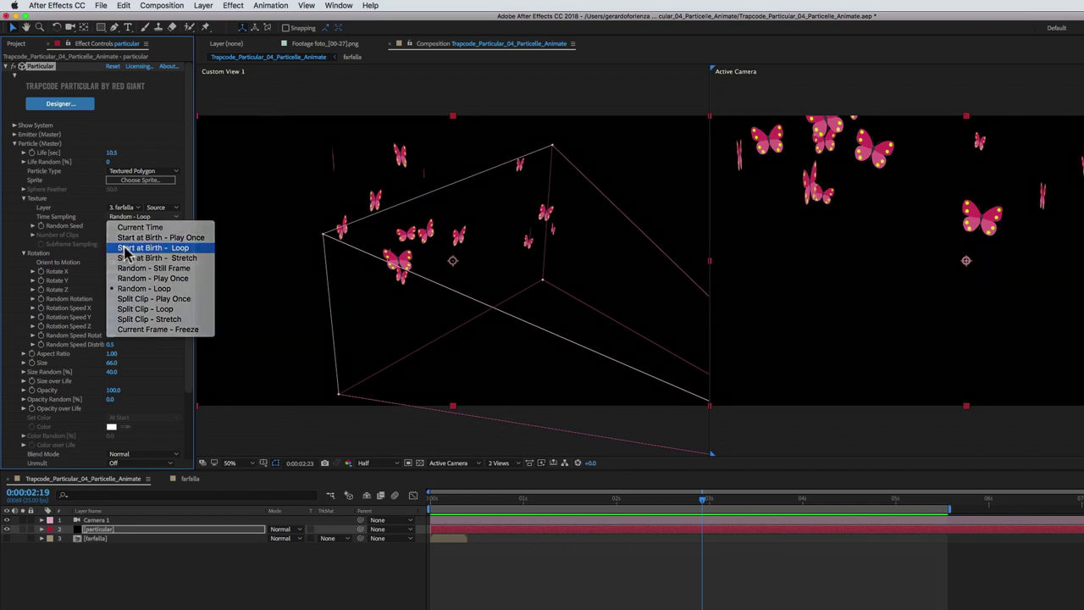
mouse_move(607, 447)
left_mouse_down()
mouse_move(451, 461)
mouse_move(559, 460)
mouse_move(572, 454)
mouse_move(437, 458)
mouse_move(694, 461)
mouse_move(558, 467)
left_mouse_up()
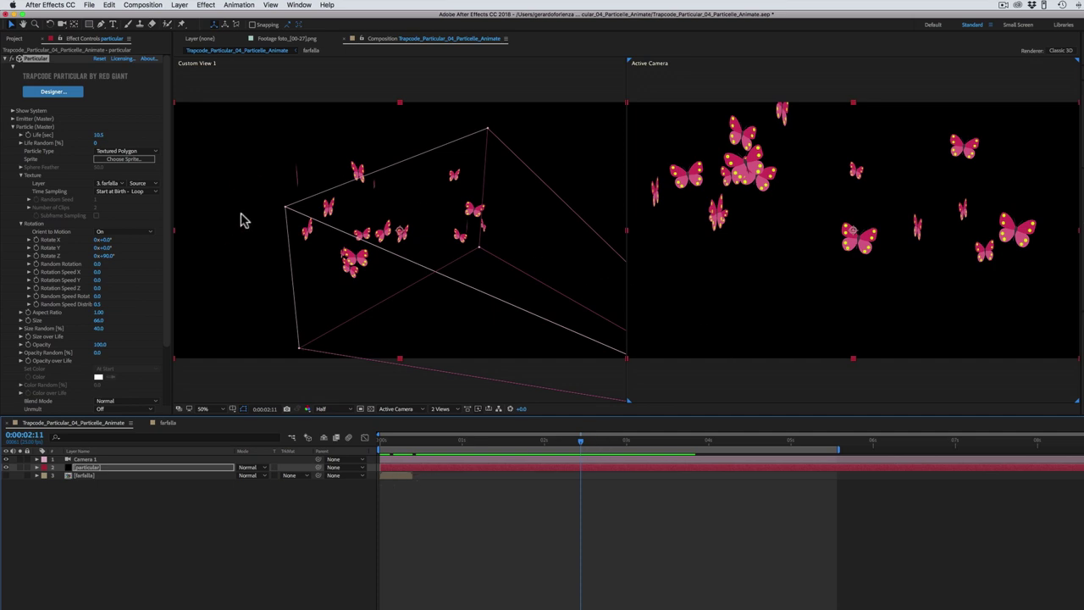
left_click(115, 192)
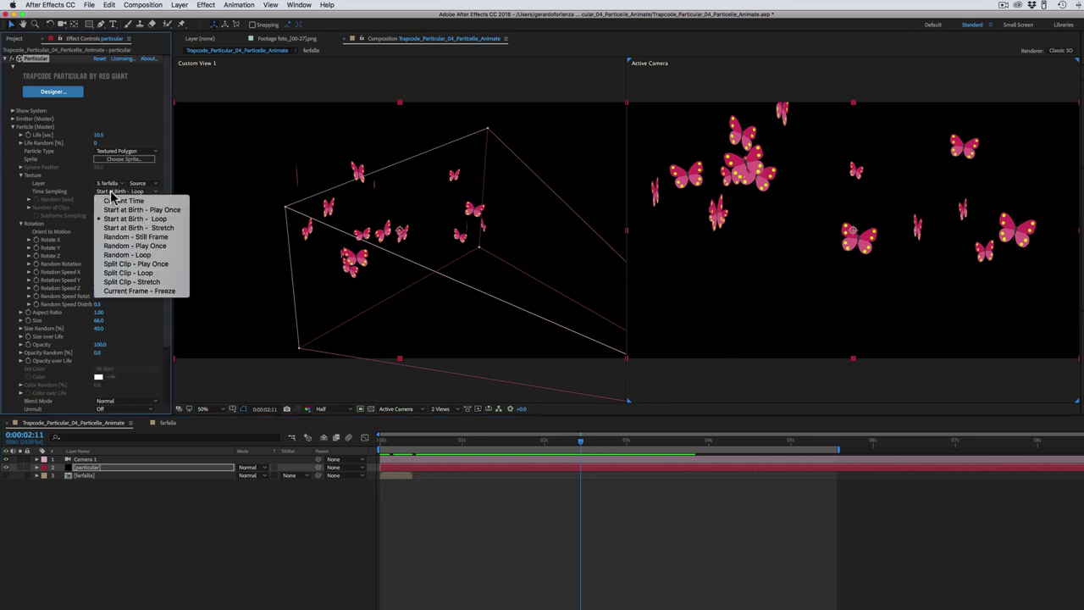
left_click(123, 254)
left_click_drag(561, 447, 627, 447)
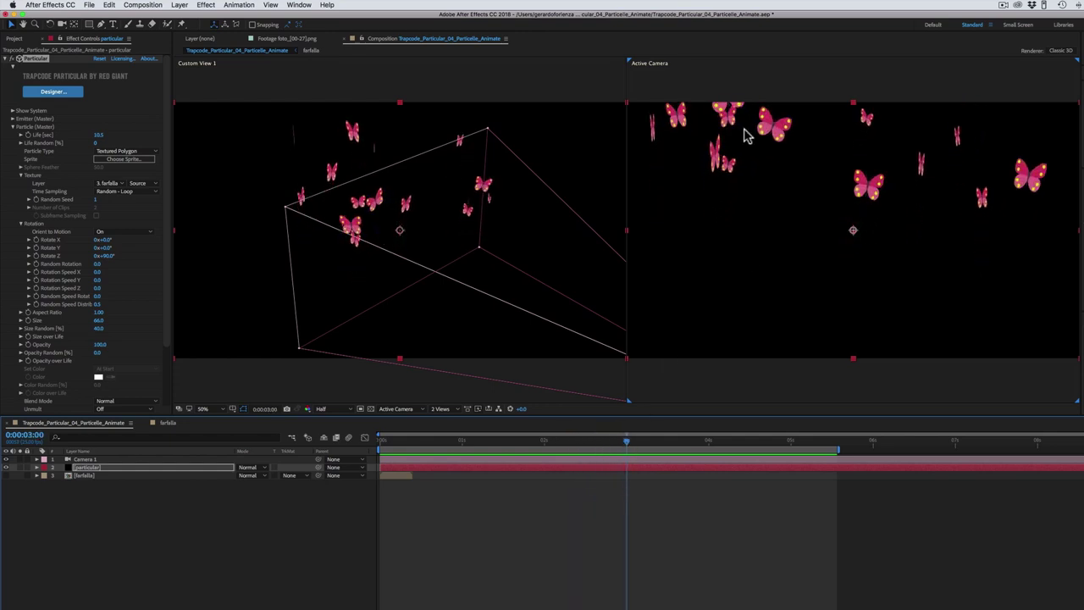
left_click_drag(385, 449, 468, 446)
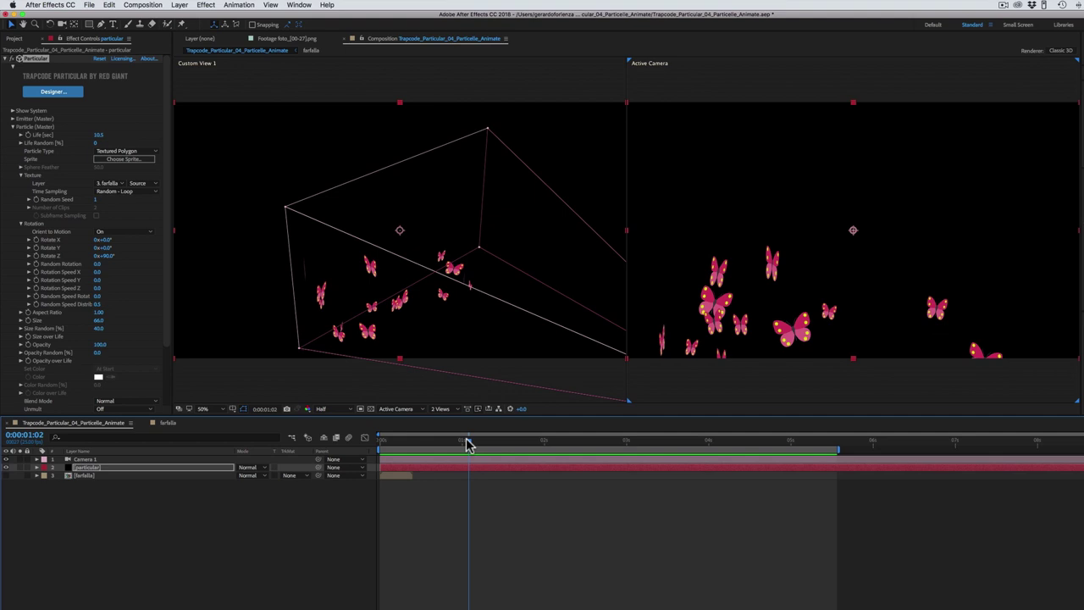
Compare Start at Birth - Loop once more, settle on Random - Loop, and finish renaming the particular layer
left_click(126, 194)
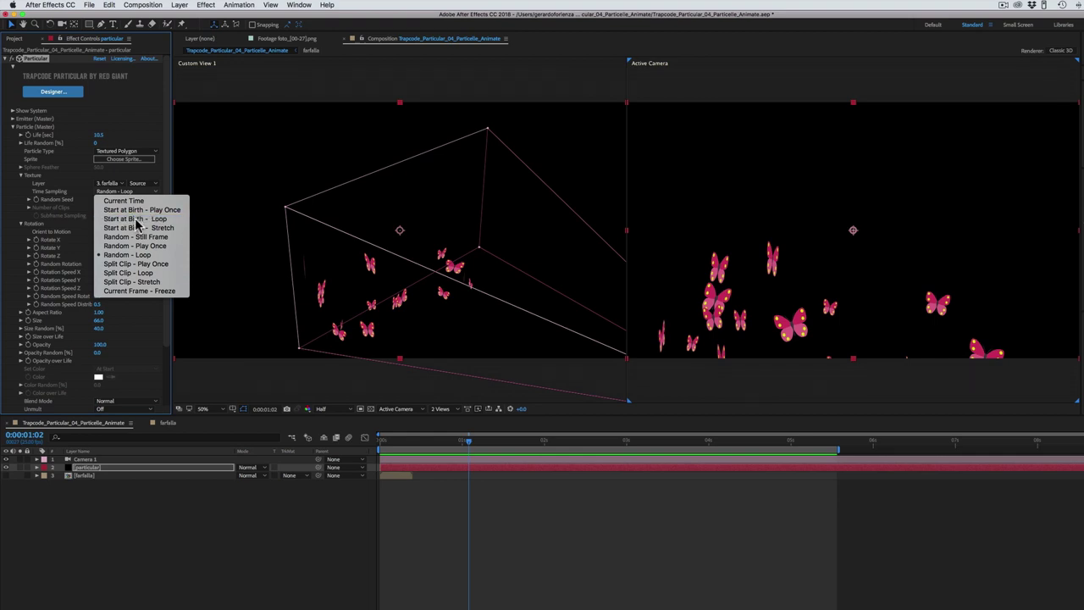
left_click(135, 218)
mouse_move(430, 442)
left_mouse_down()
mouse_move(398, 448)
mouse_move(561, 443)
left_mouse_up()
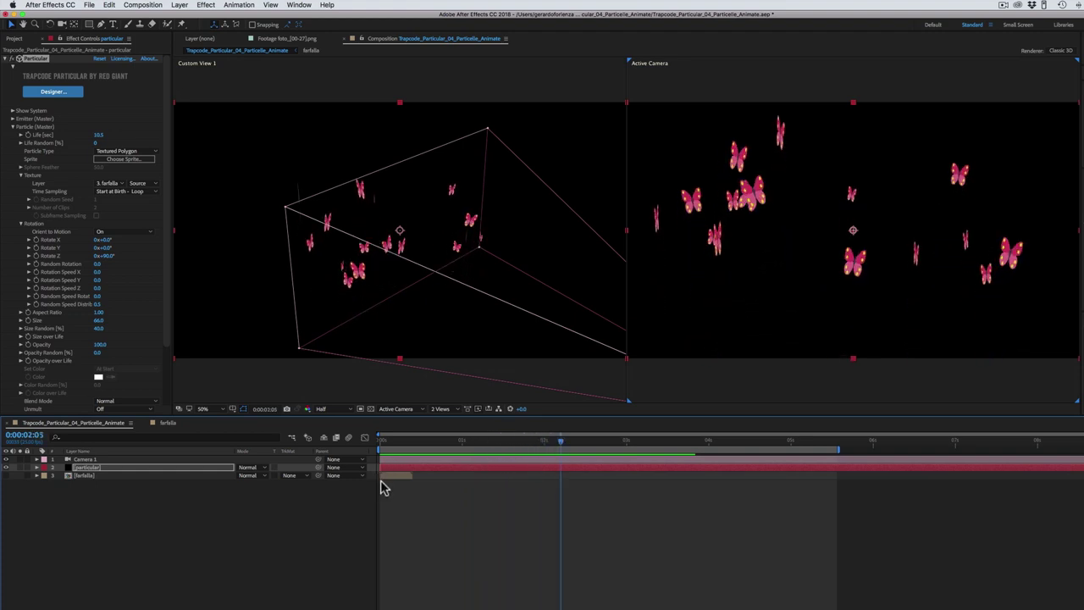
left_click(108, 193)
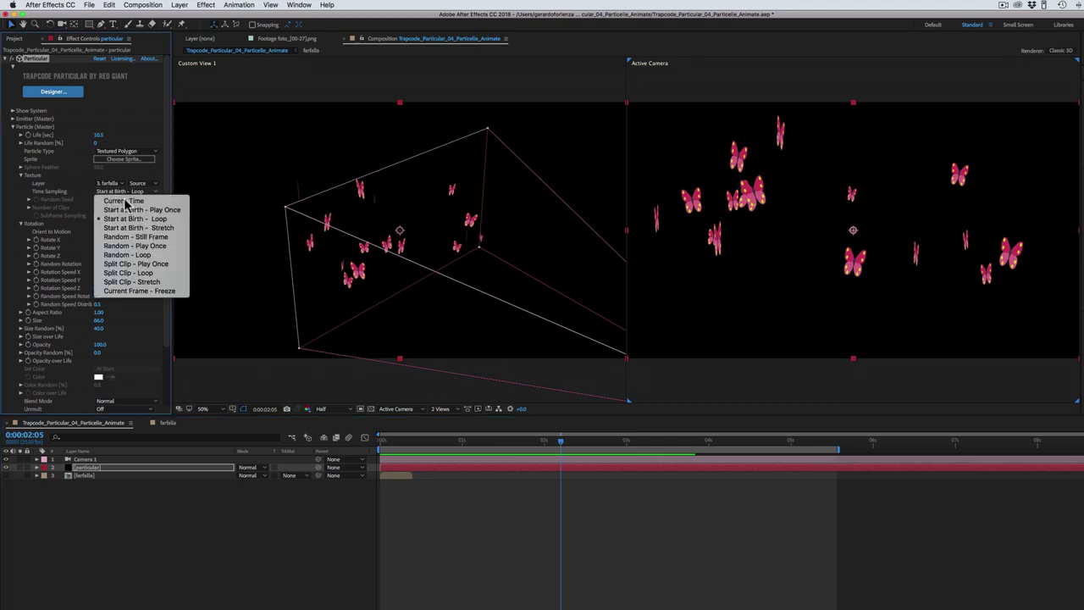
left_click(127, 256)
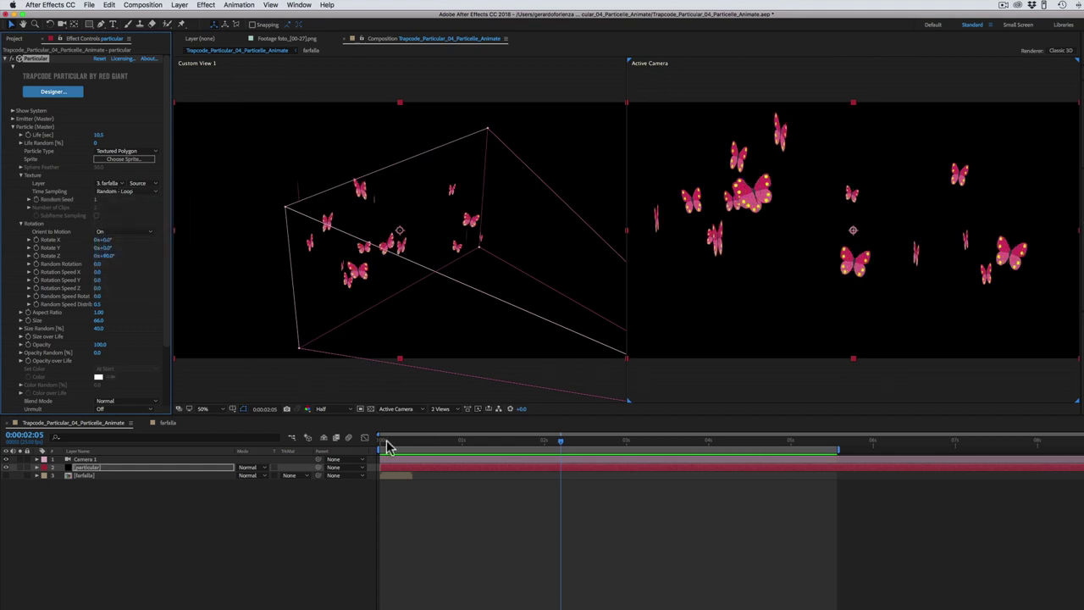
left_click(399, 440)
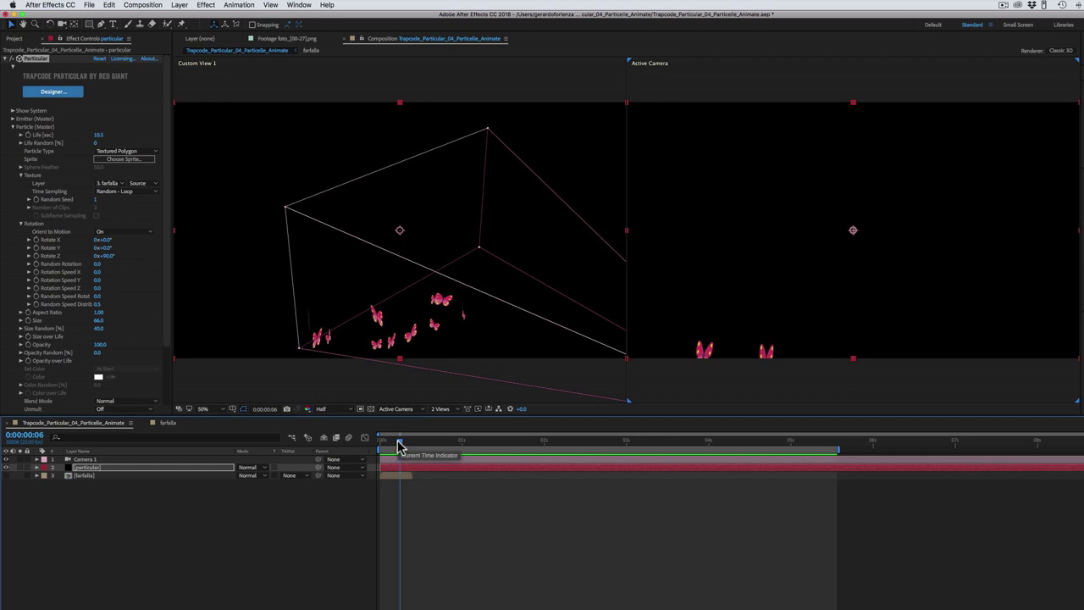
mouse_move(399, 442)
left_mouse_down()
mouse_move(617, 446)
mouse_move(542, 450)
mouse_move(592, 459)
left_mouse_up()
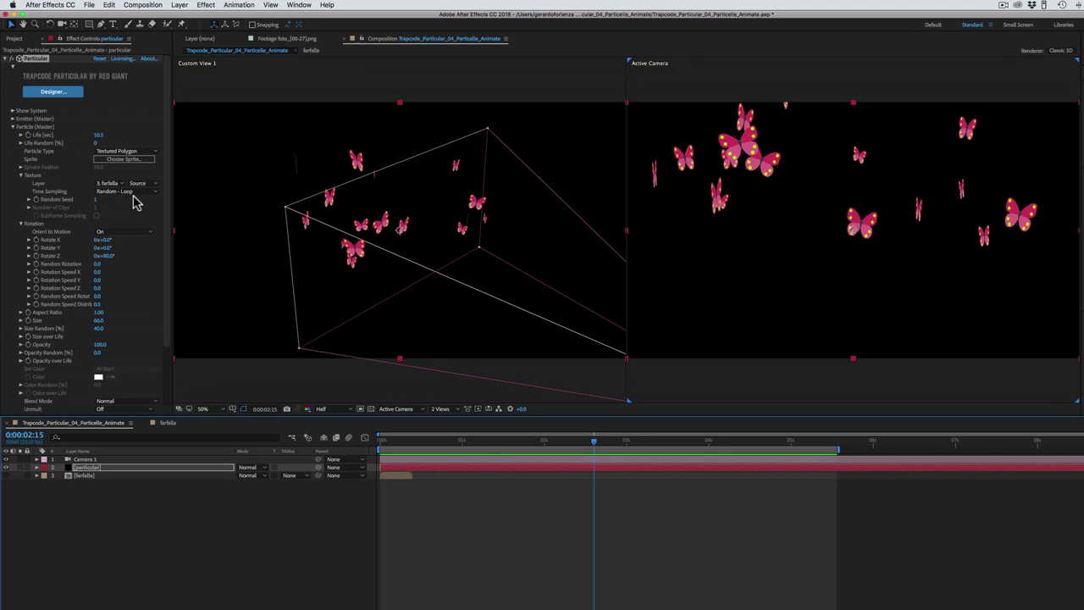
left_click(122, 466)
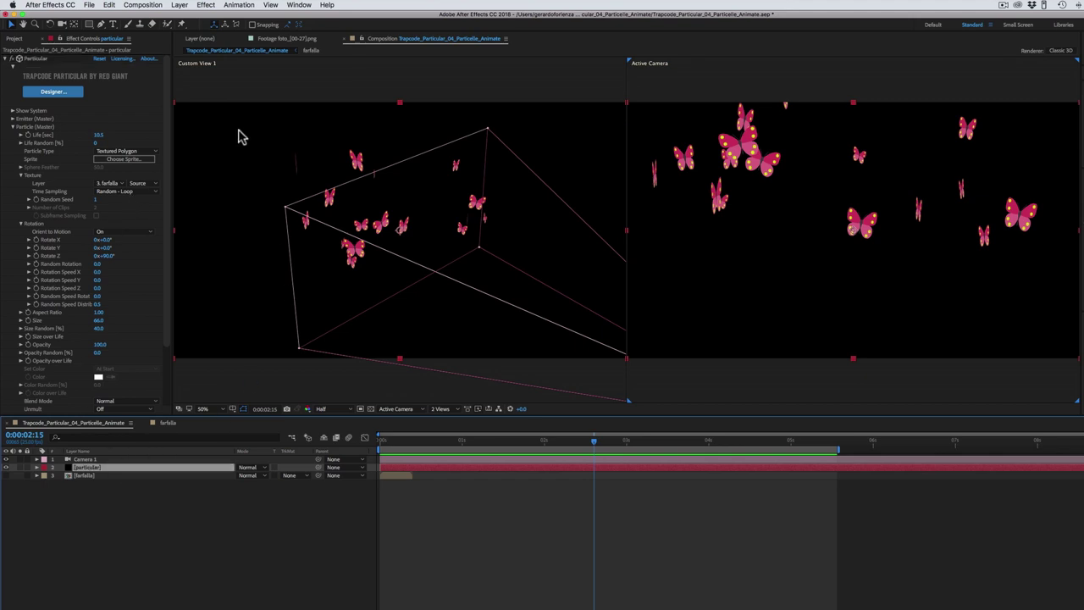
Reset Particular to its defaults and show the Project panel items
left_click(100, 59)
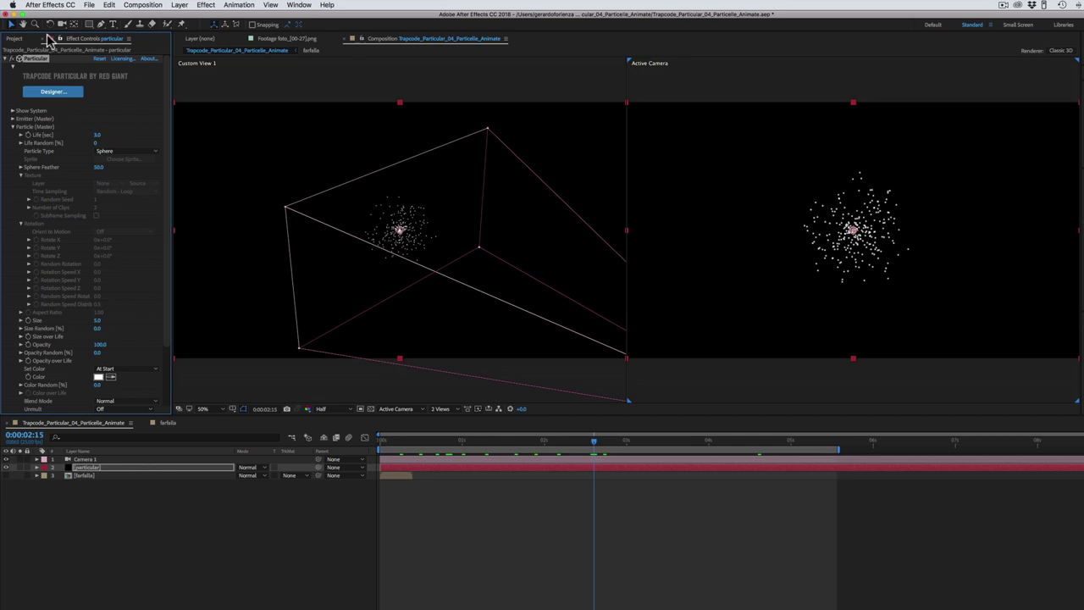
left_click(15, 39)
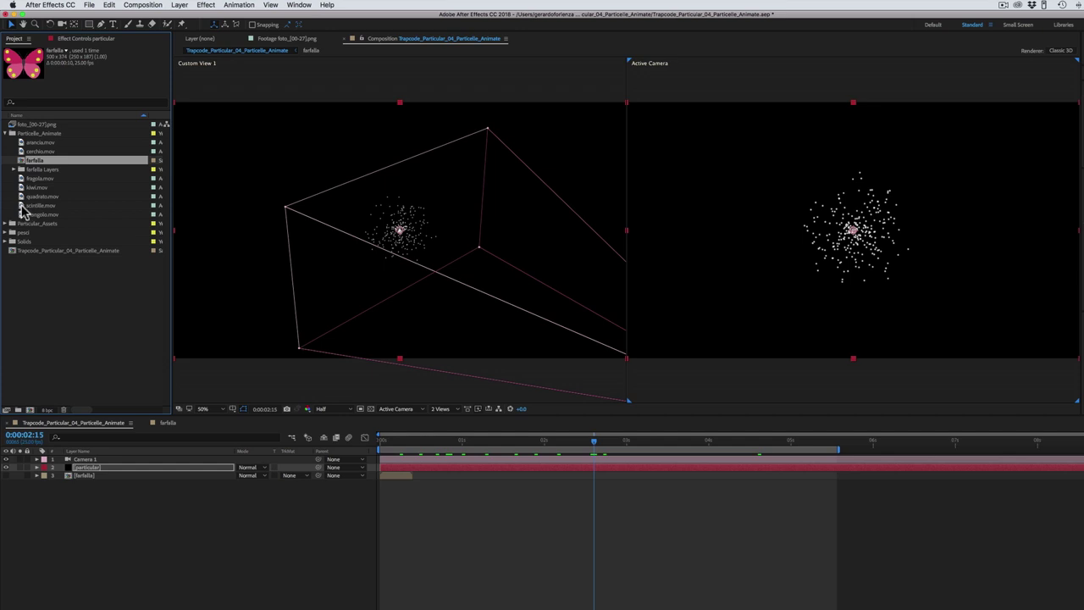
double_click(25, 206)
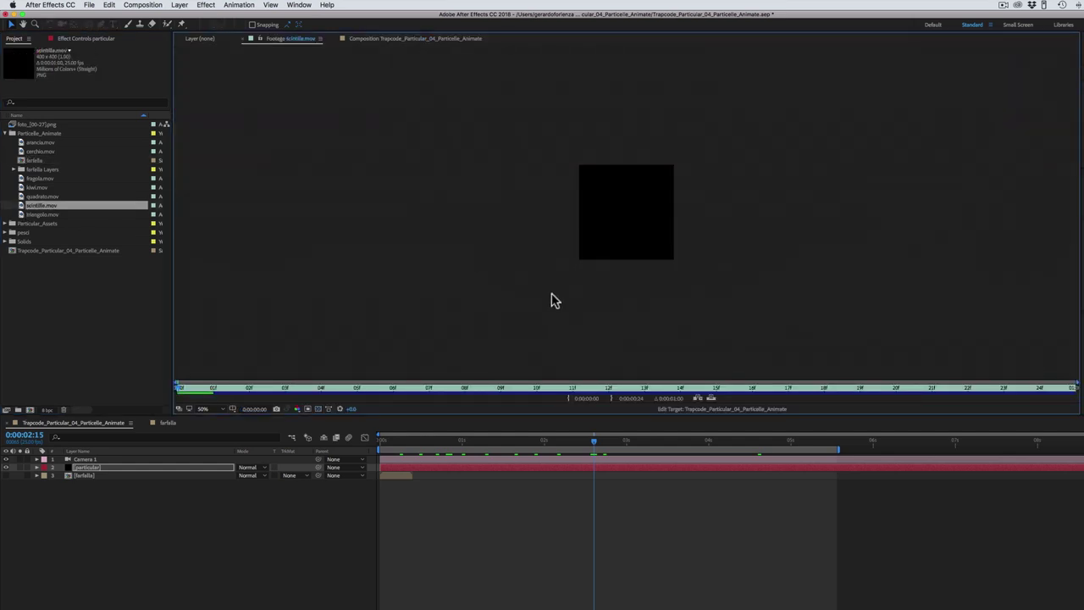
left_click_drag(188, 394, 1069, 395)
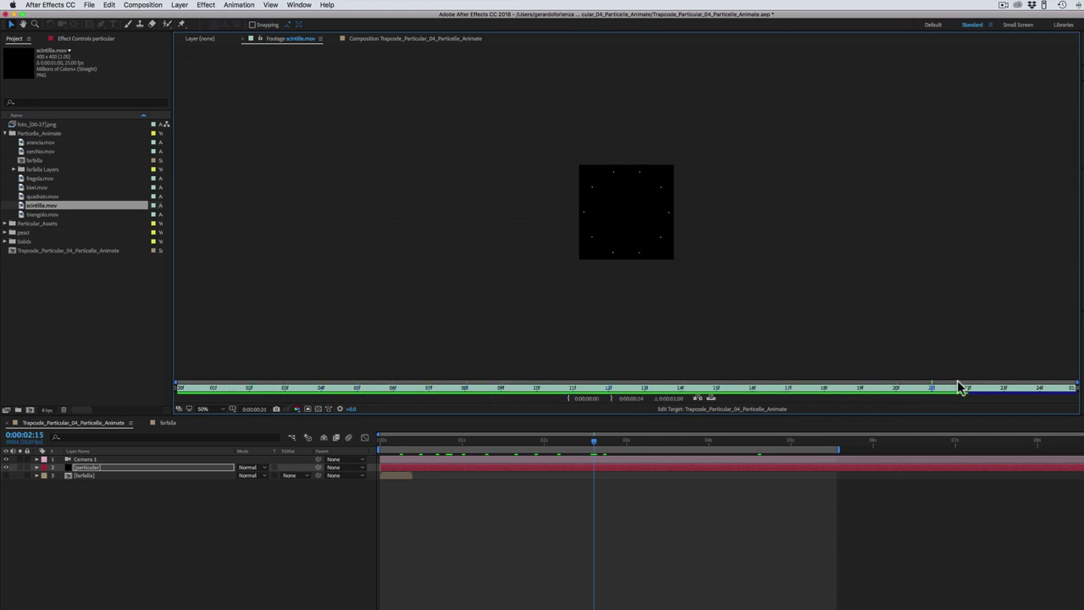
mouse_move(470, 386)
left_mouse_down()
mouse_move(161, 398)
mouse_move(1048, 401)
left_mouse_up()
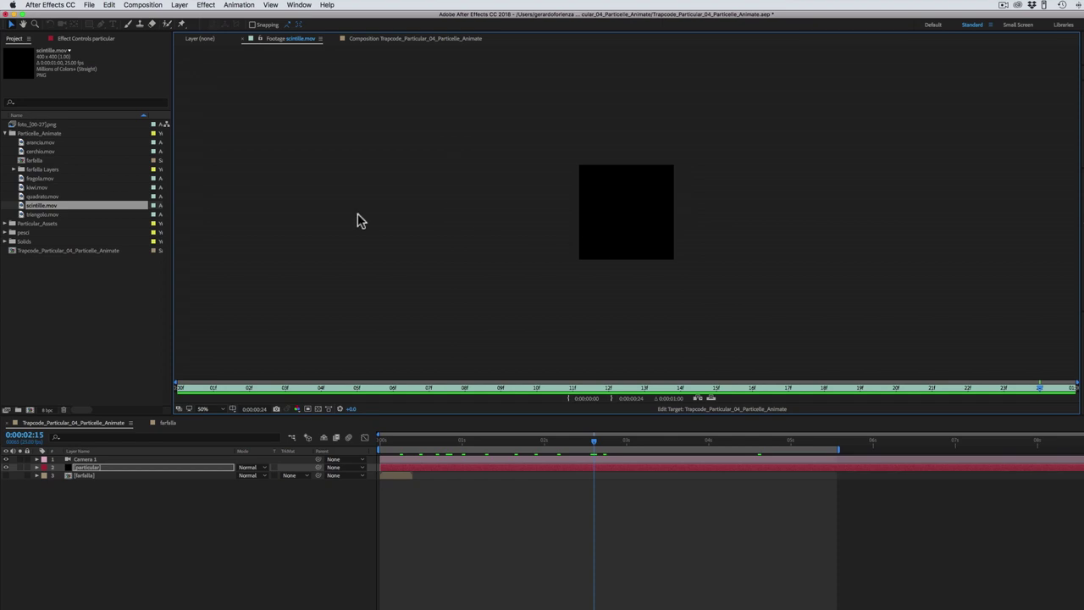
left_click(55, 423)
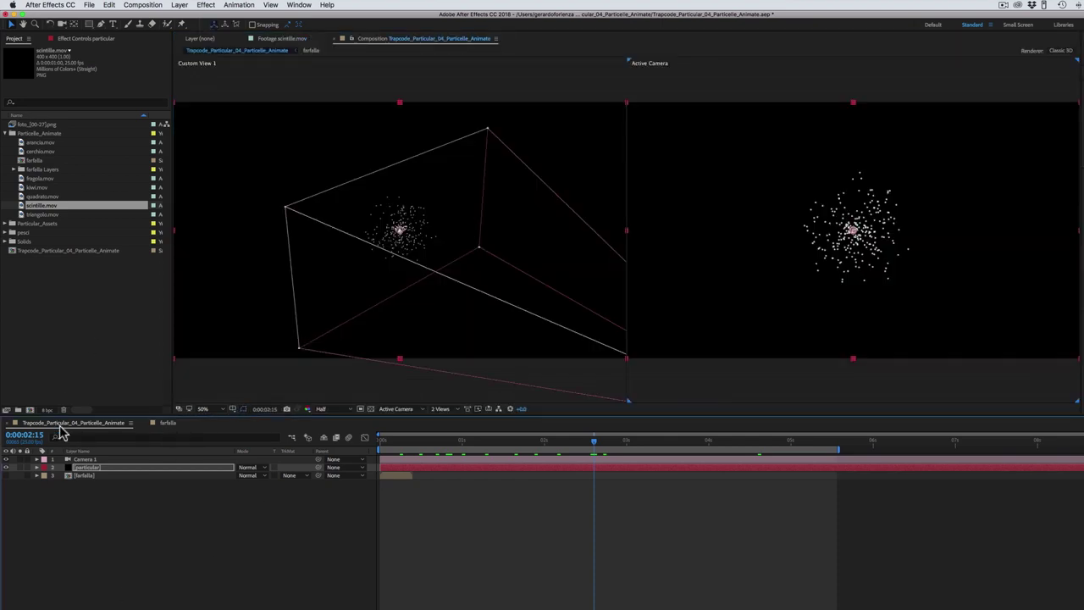
Add scintille.mov as layer 4 and bring up the particular layer's Particle Type choices
left_click_drag(24, 211, 74, 518)
left_click(428, 441)
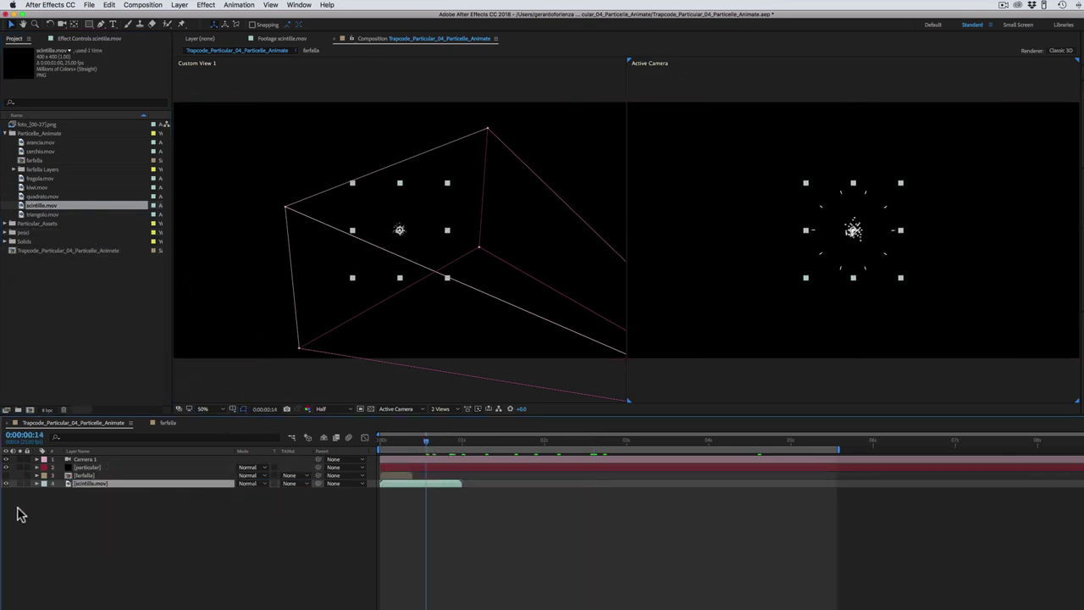
left_click(85, 467)
left_click(85, 39)
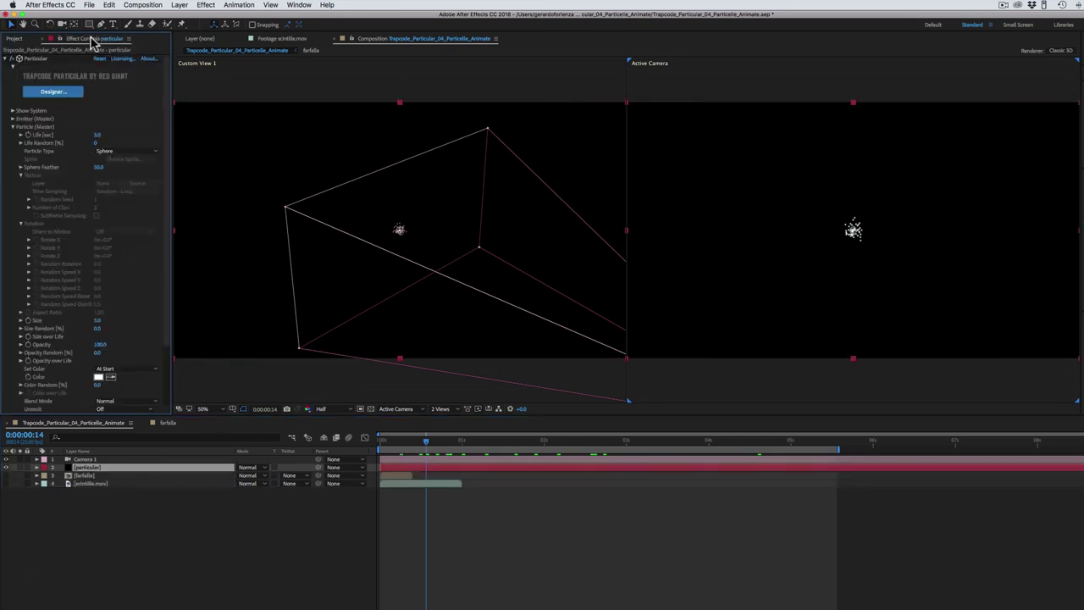
left_click(132, 152)
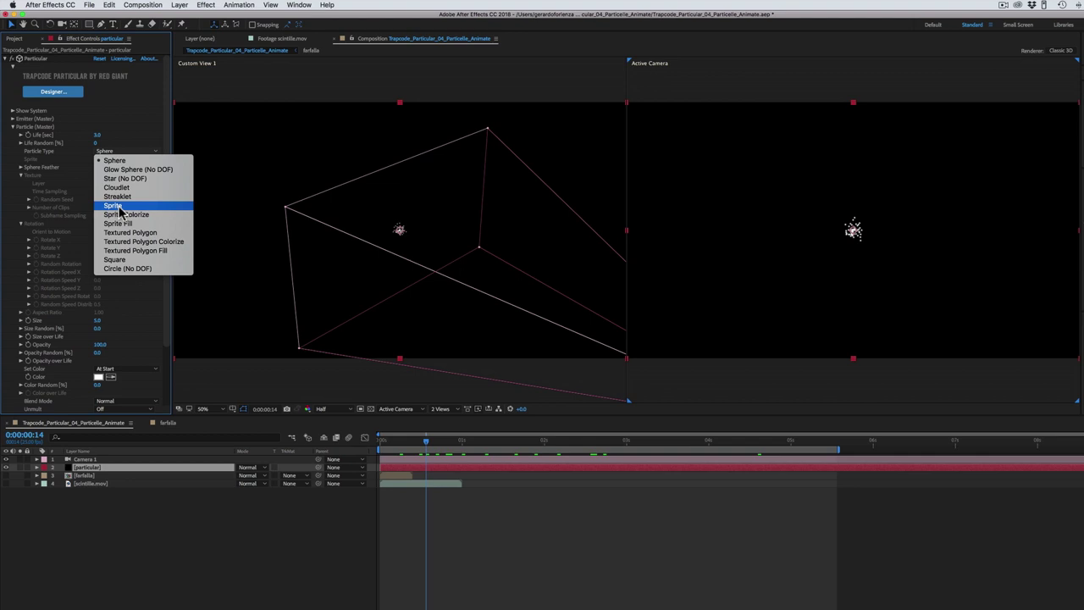
Make the particles Sprites textured with 4. scintille.mov and enlarge them to Size 104
left_click(116, 206)
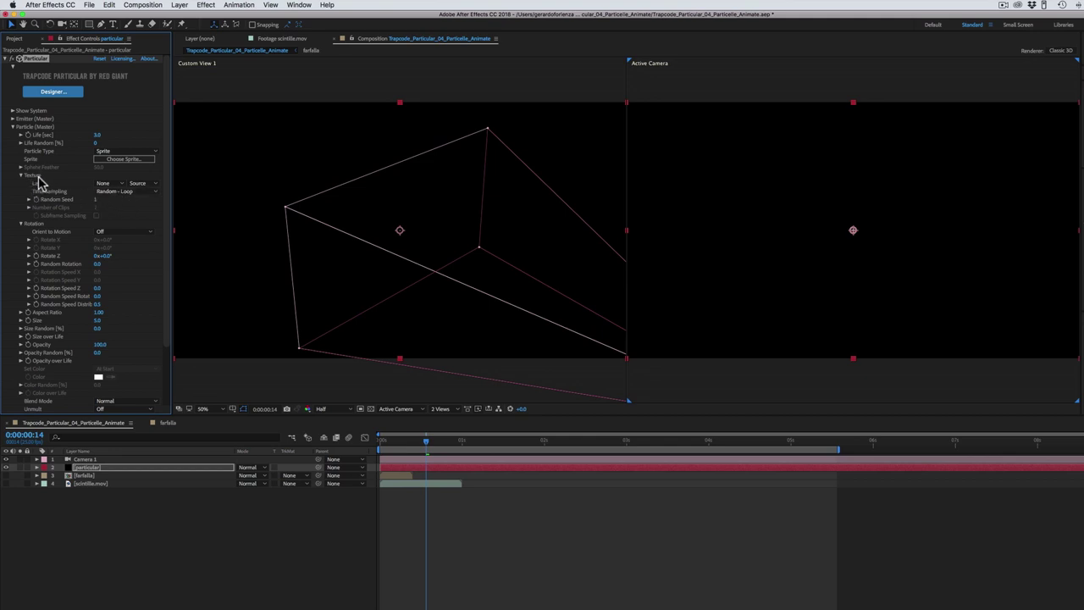
left_click(105, 184)
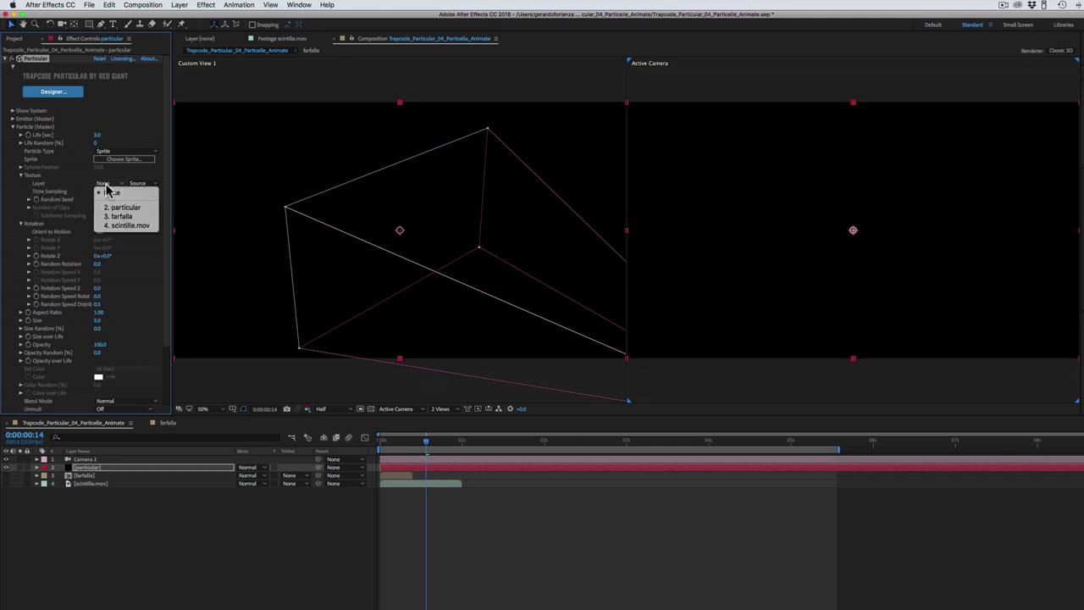
left_click(127, 227)
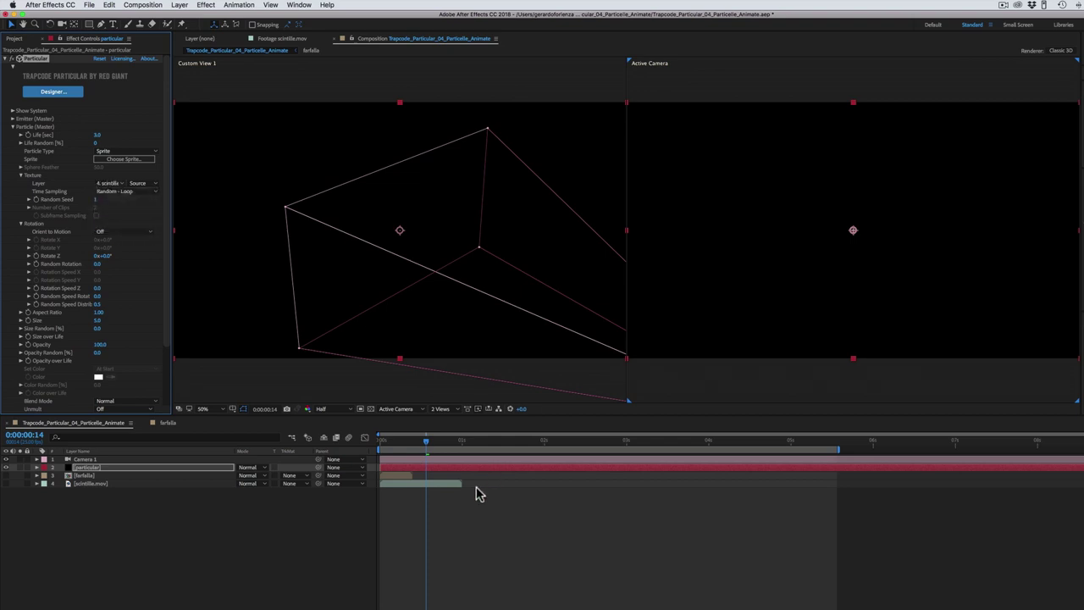
left_click_drag(426, 449, 471, 445)
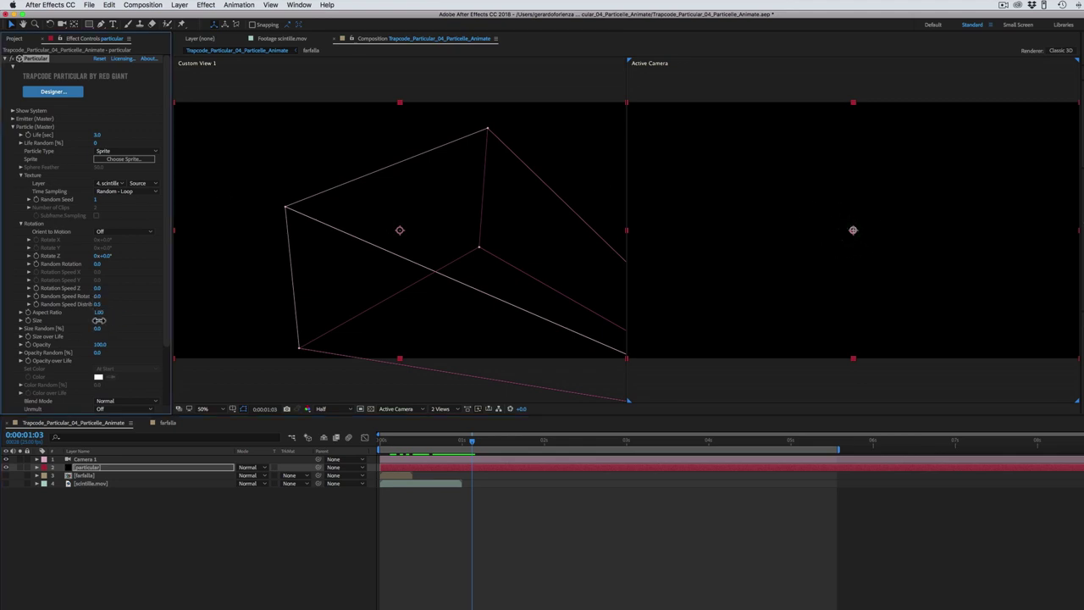
left_click_drag(111, 319, 142, 317)
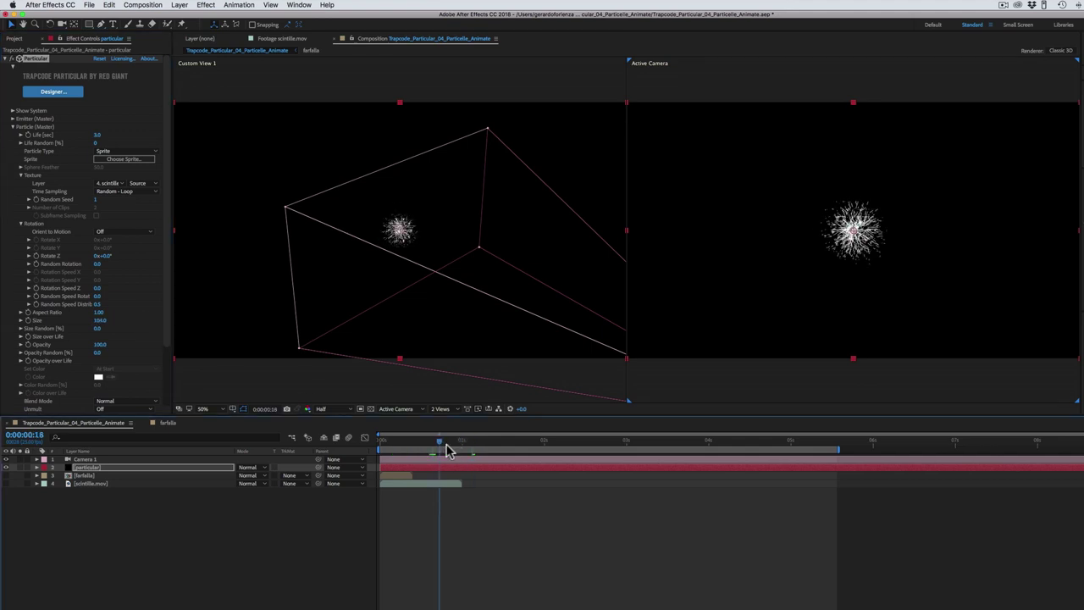
left_click_drag(477, 449, 518, 448)
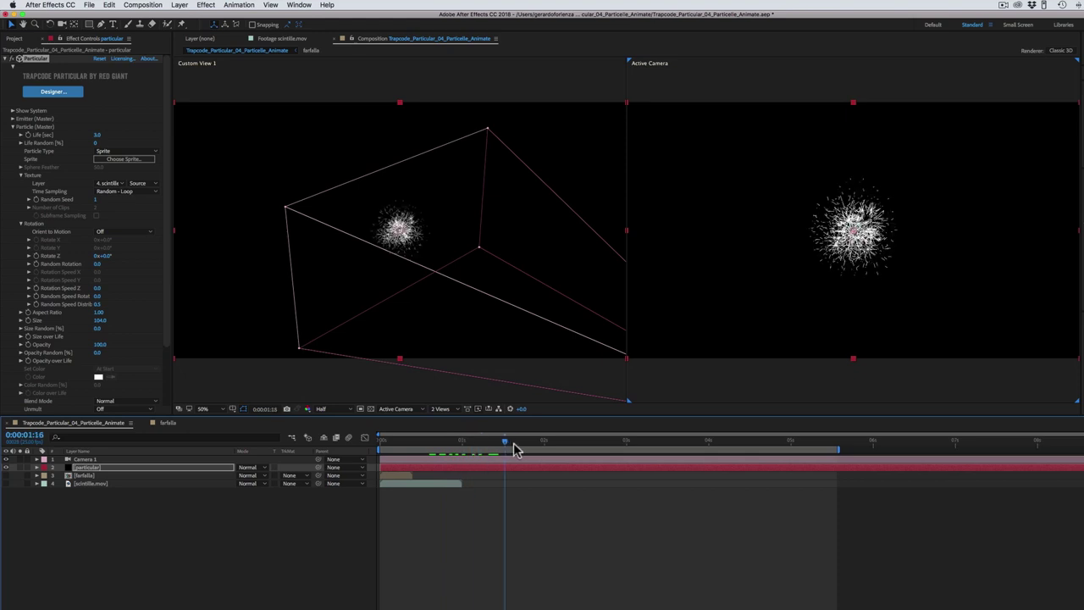
Lower the emitter's Particles/sec to 10
left_click(13, 119)
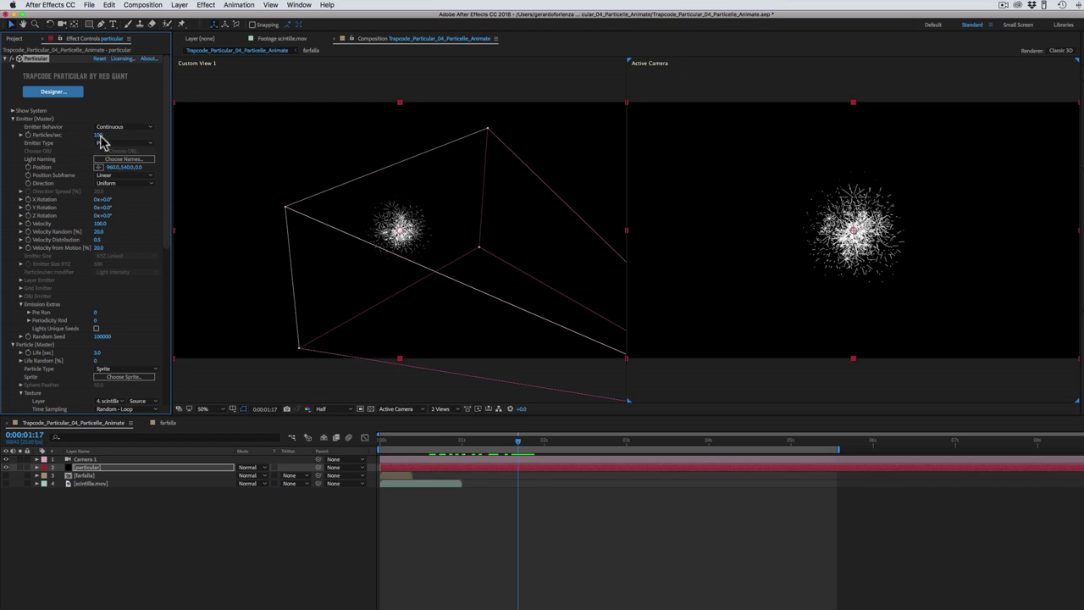
left_click_drag(98, 136, 94, 137)
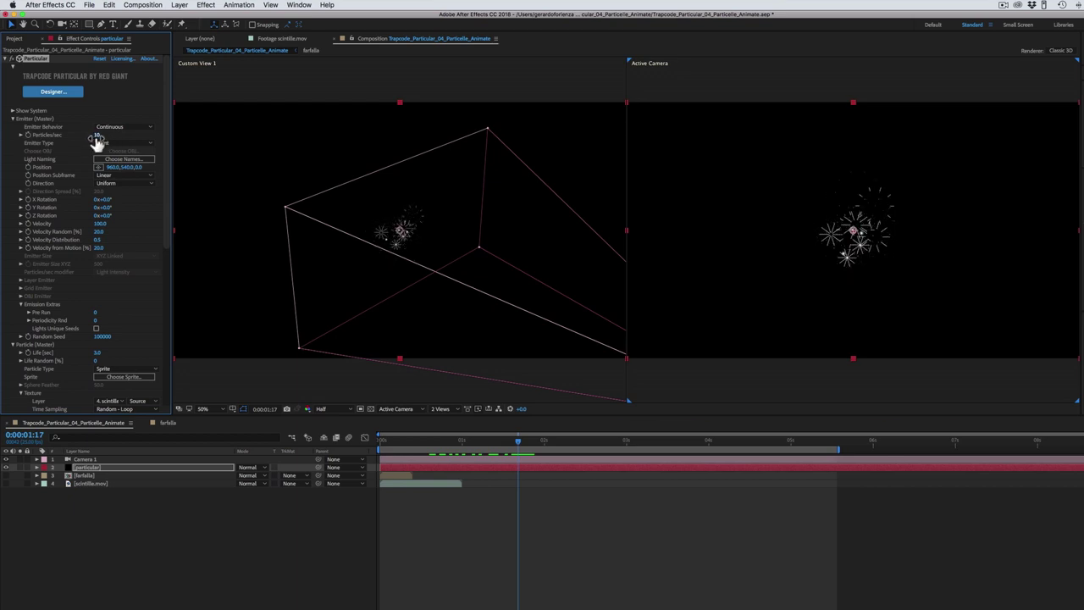
left_click_drag(515, 443, 551, 446)
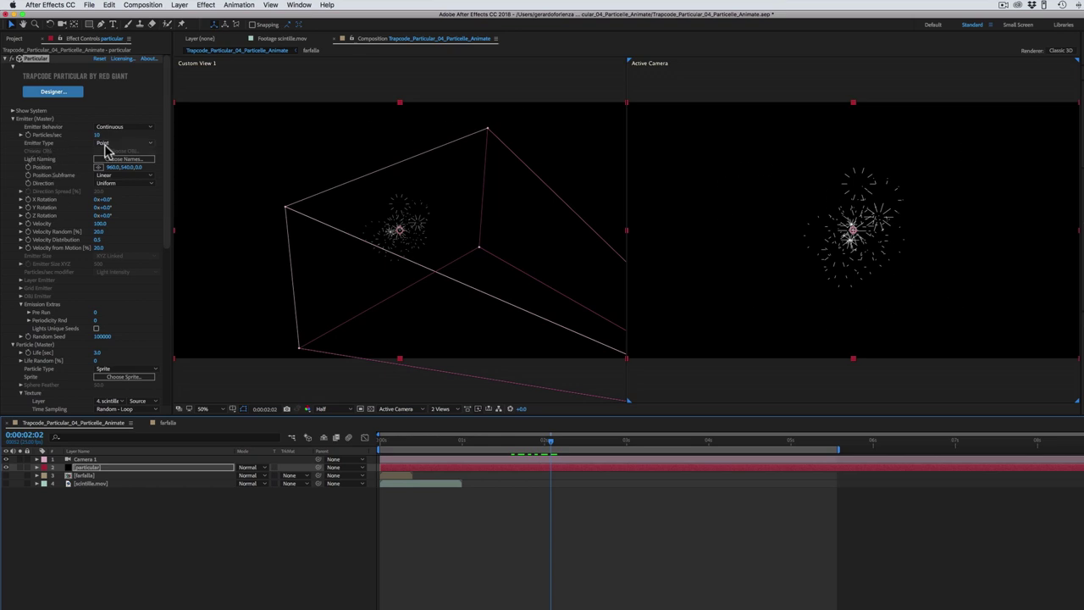
Make the emitter a Box and drop its Velocity to 0.0
left_click(107, 145)
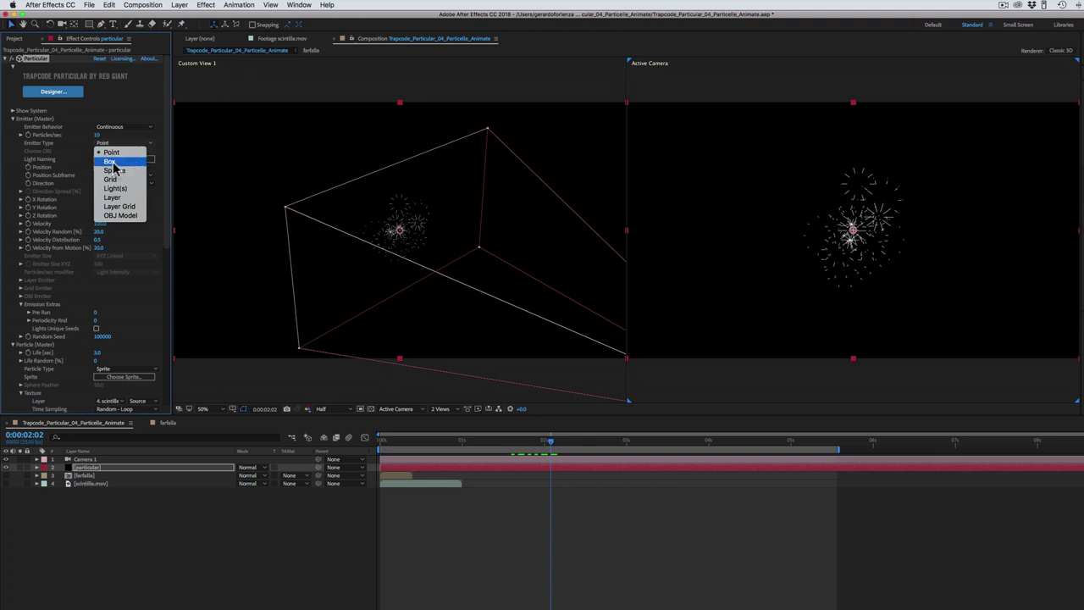
left_click(116, 162)
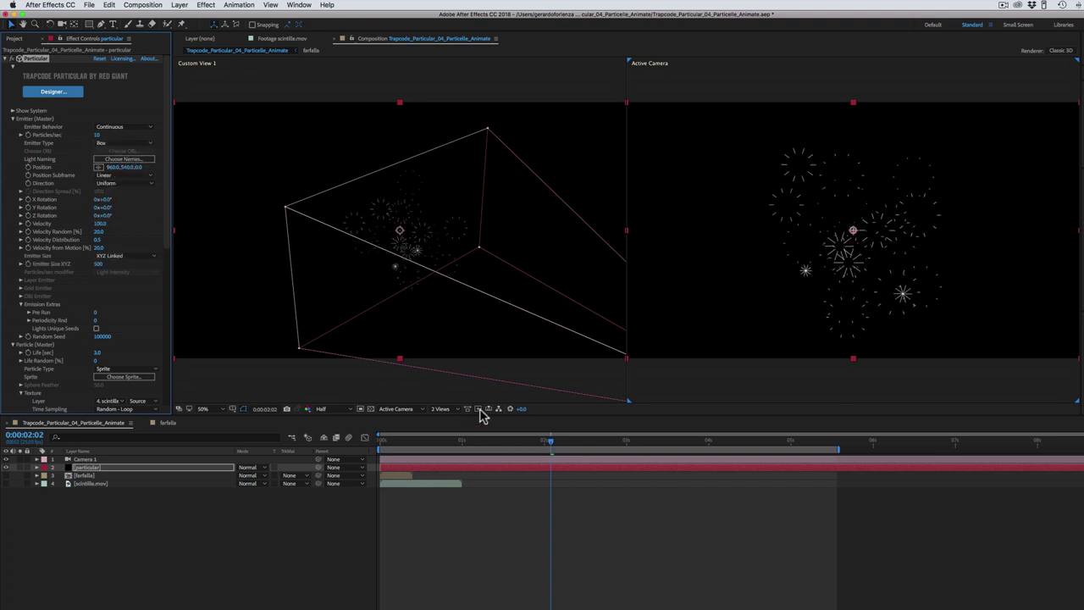
mouse_move(549, 446)
left_mouse_down()
mouse_move(518, 453)
mouse_move(535, 454)
left_mouse_up()
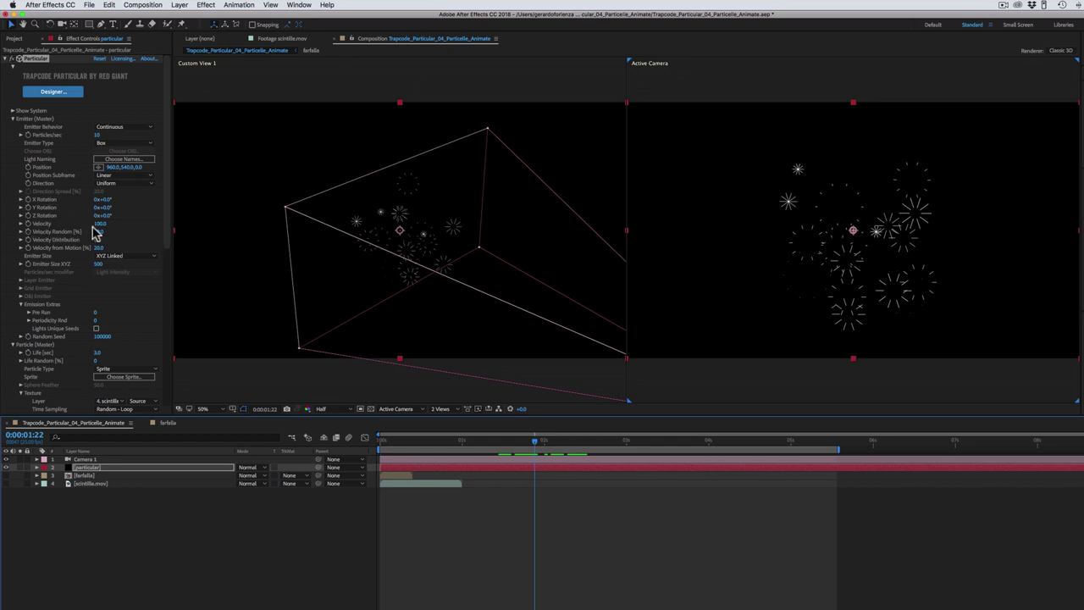
left_click_drag(99, 224, 97, 228)
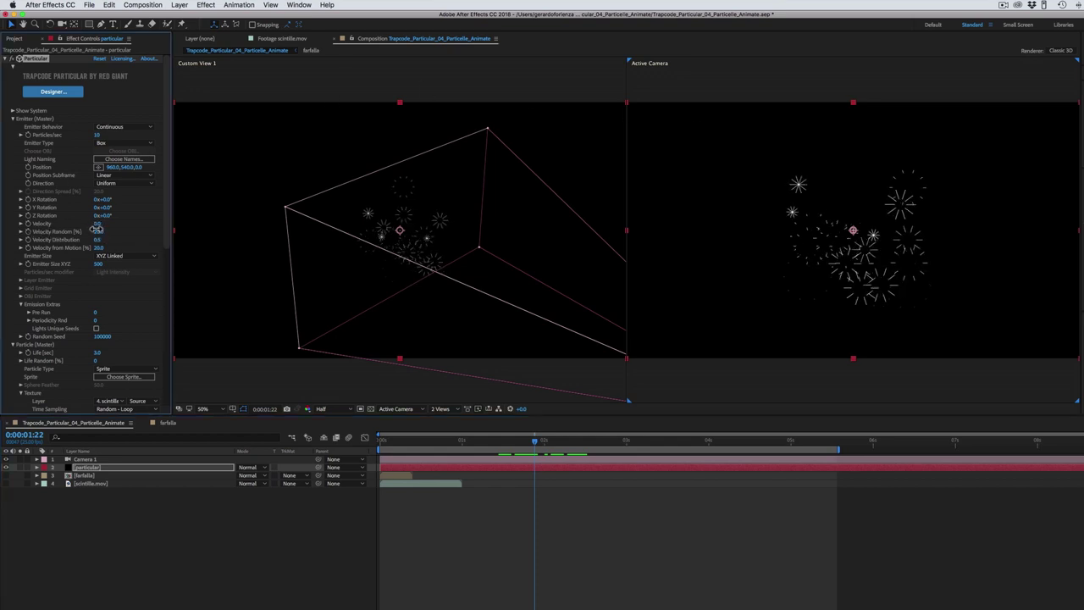
mouse_move(532, 441)
left_mouse_down()
mouse_move(450, 444)
mouse_move(531, 453)
left_mouse_up()
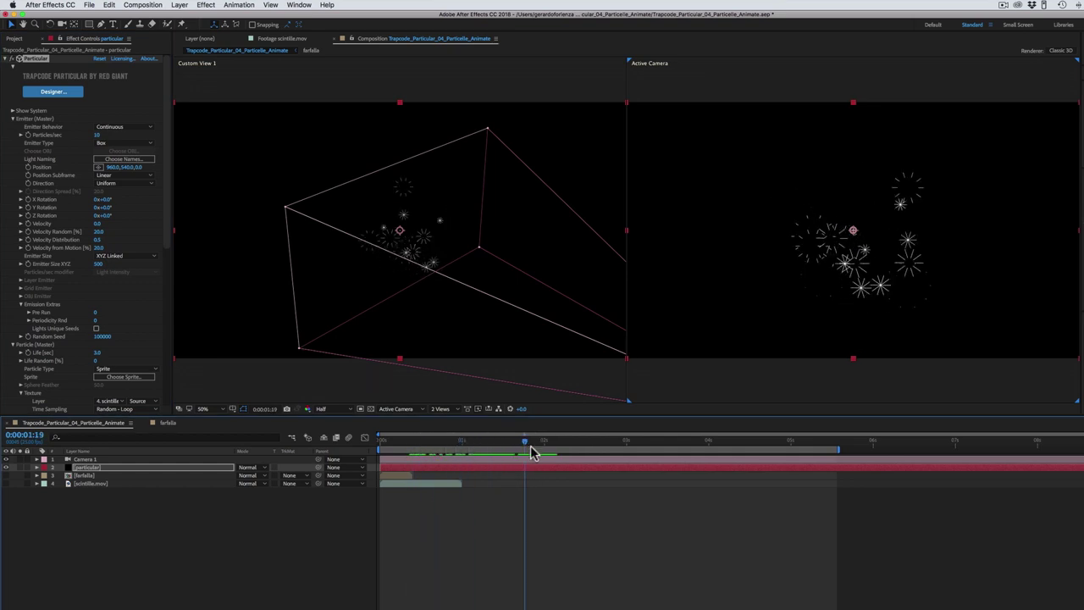
Keep the scintille sprites' Texture Time Sampling on Random - Loop while checking later frames
left_click(13, 120)
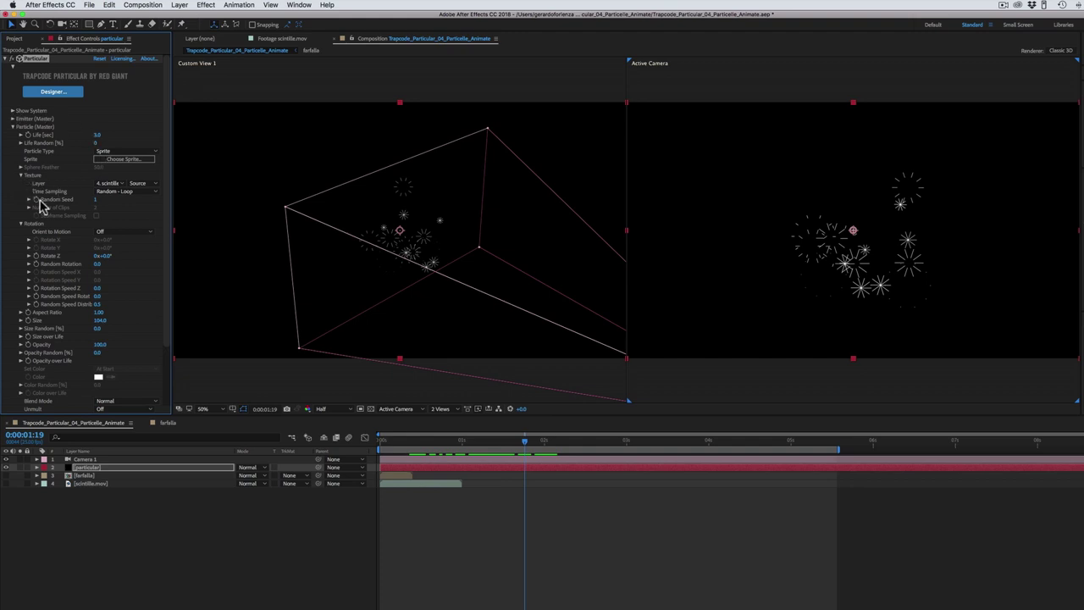
left_click(111, 193)
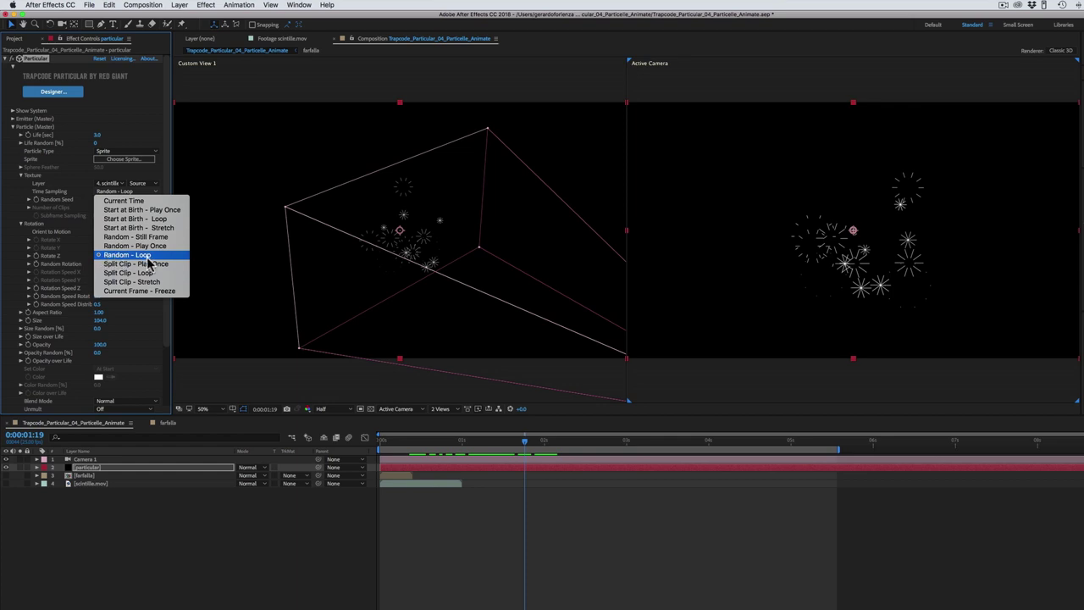
left_click(525, 448)
left_click_drag(526, 441, 596, 449)
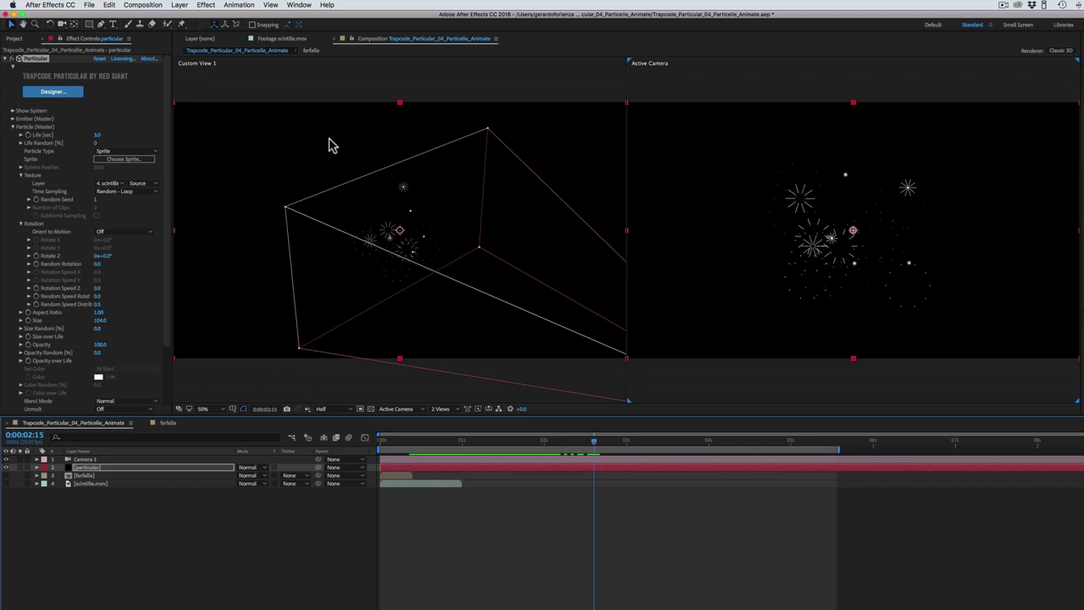
left_click(114, 191)
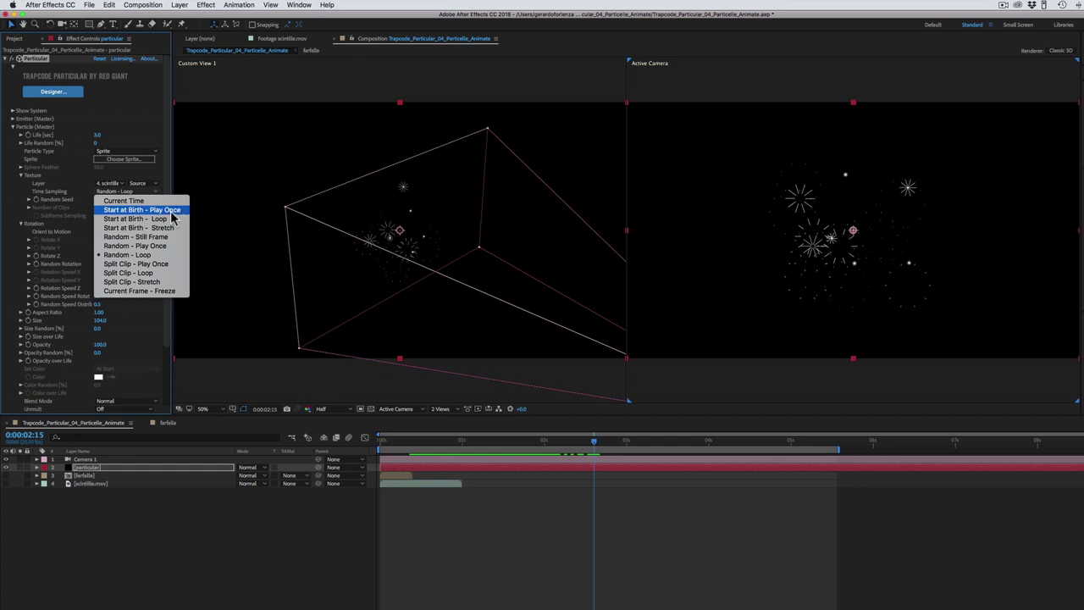
Switch sprite Time Sampling to Start at Birth - Play Once, previewing until 0:00:04:05
left_click(165, 210)
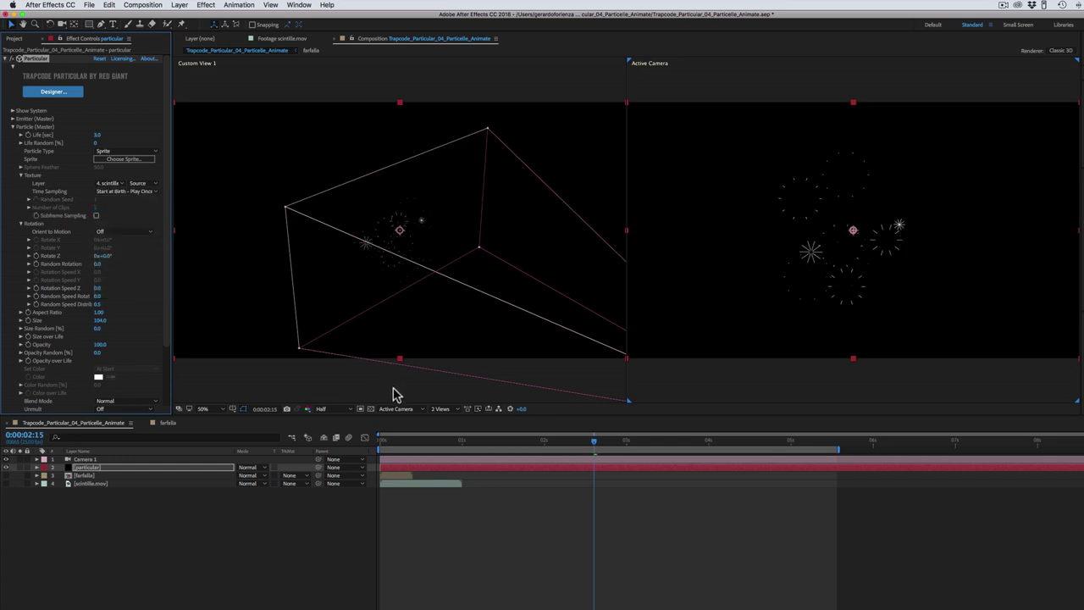
key("space")
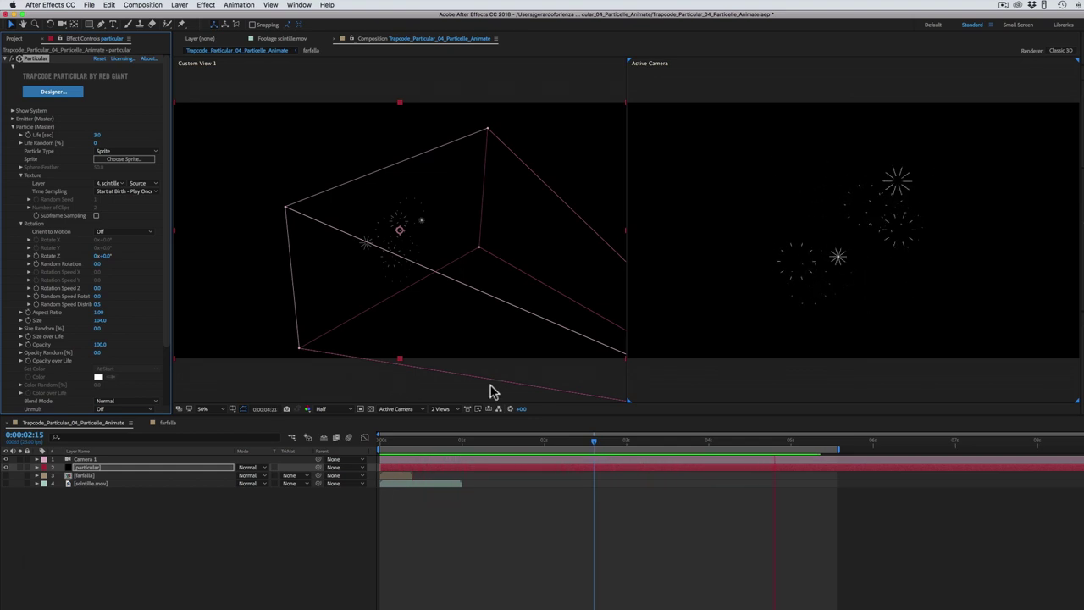
left_click(725, 440)
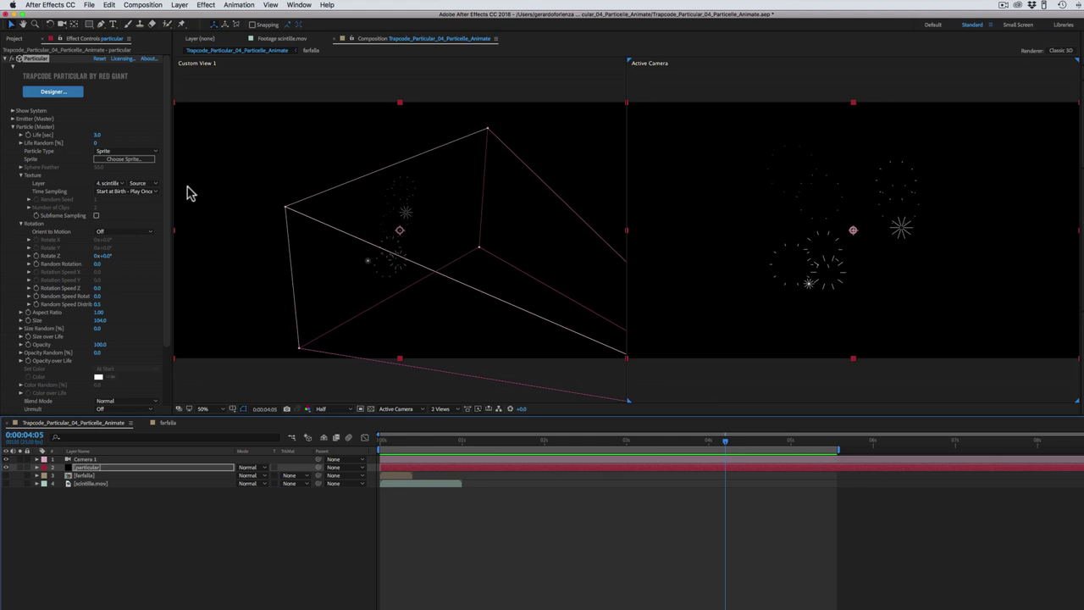
left_click(109, 192)
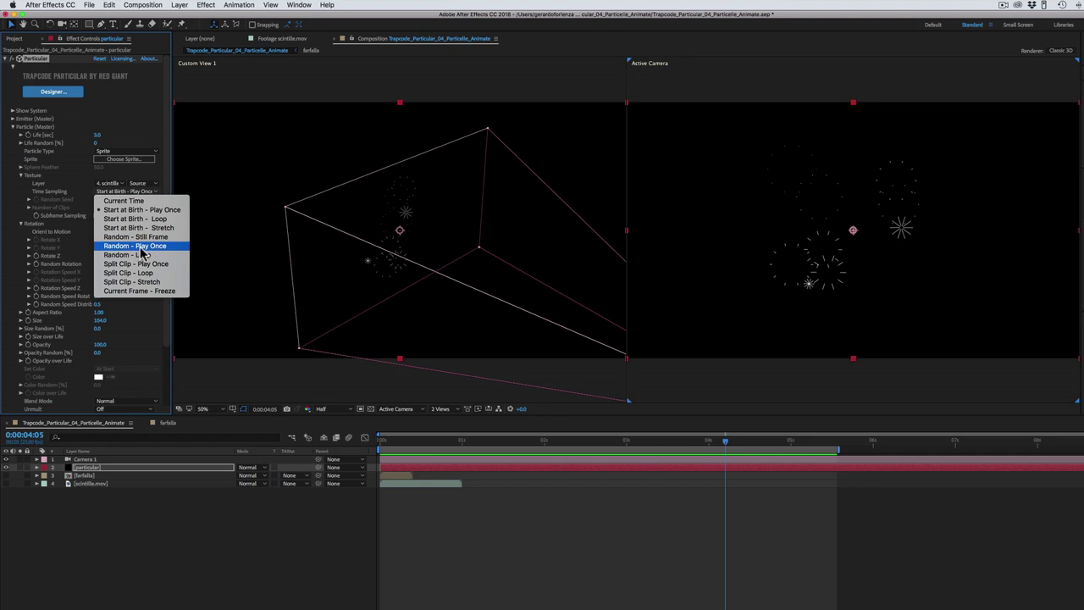
Scrub the timeline back and forth to review the Random - Play Once sparkle sprites
left_click_drag(395, 442, 530, 456)
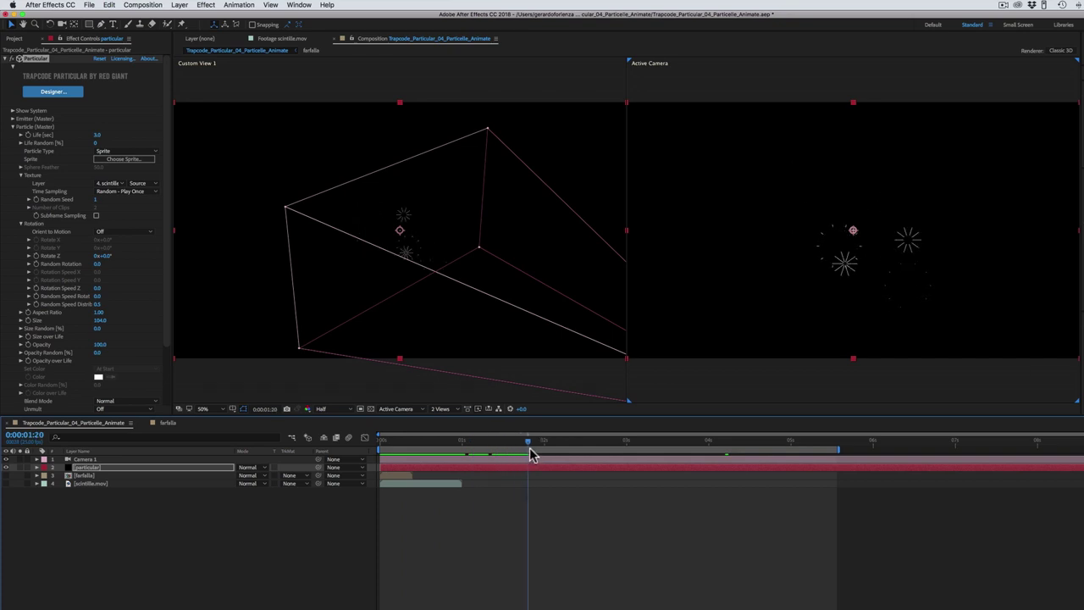
left_click_drag(530, 451, 385, 457)
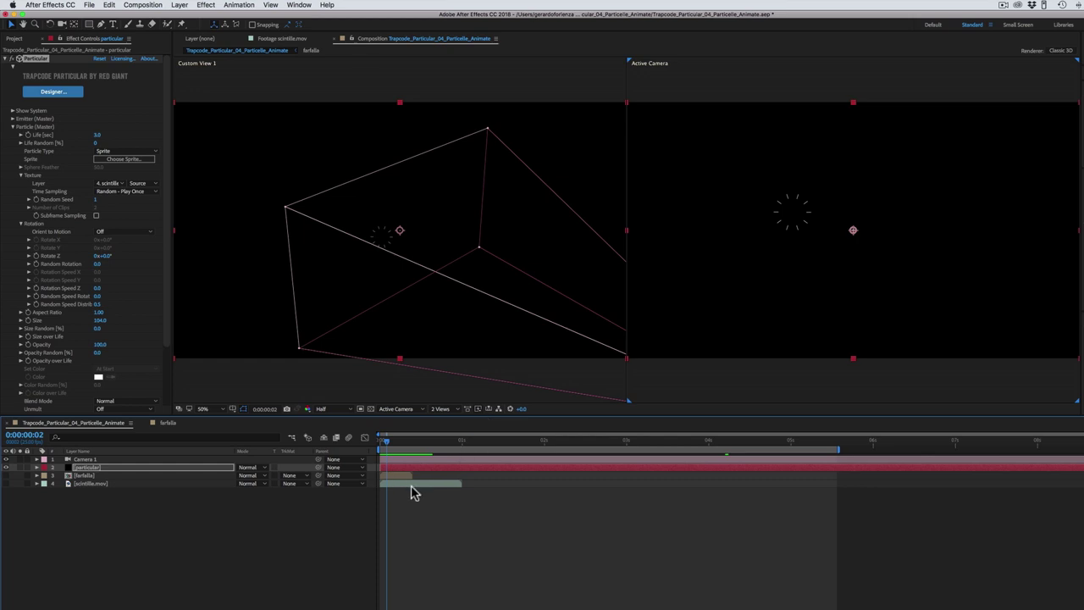
mouse_move(392, 446)
left_mouse_down()
mouse_move(701, 447)
mouse_move(687, 447)
left_mouse_up()
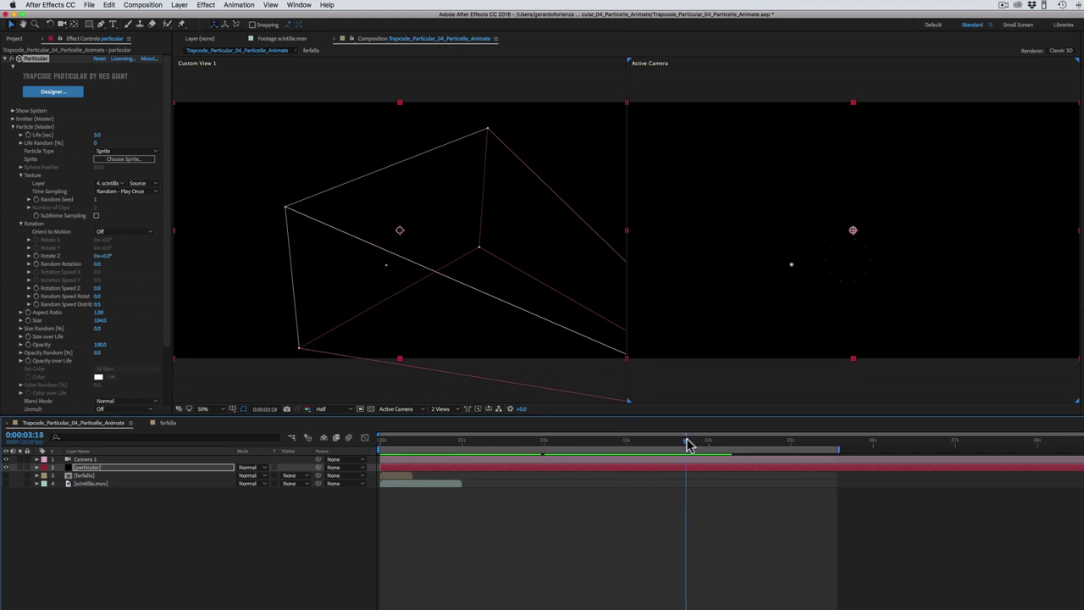
Switch the sprite Time Sampling to Start at Birth - Stretch
left_click(120, 192)
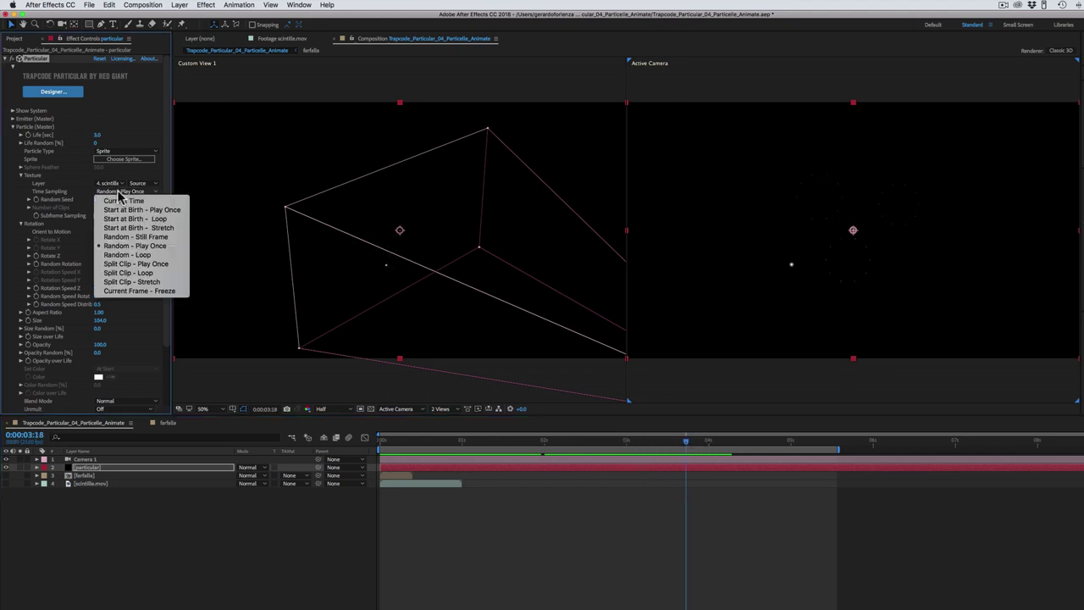
left_click(134, 233)
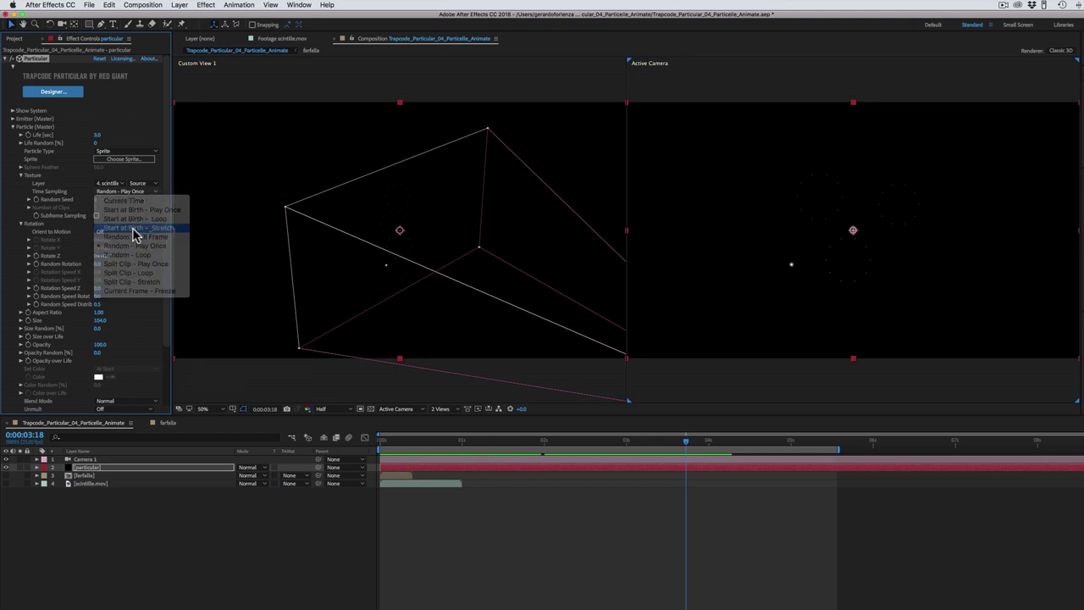
mouse_move(448, 442)
left_mouse_down()
mouse_move(392, 450)
mouse_move(520, 465)
left_mouse_up()
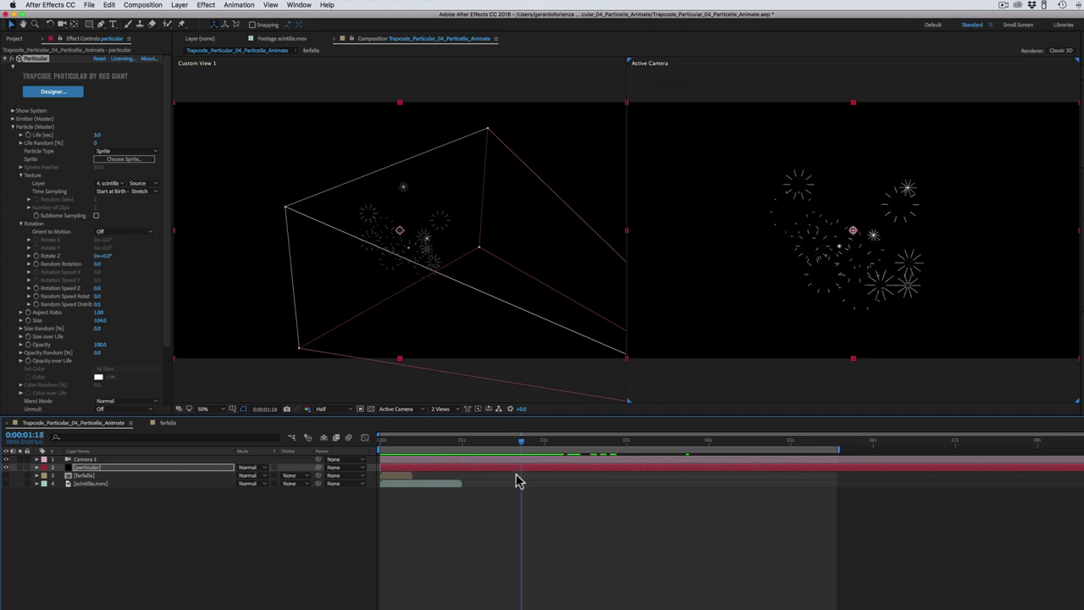
key("space")
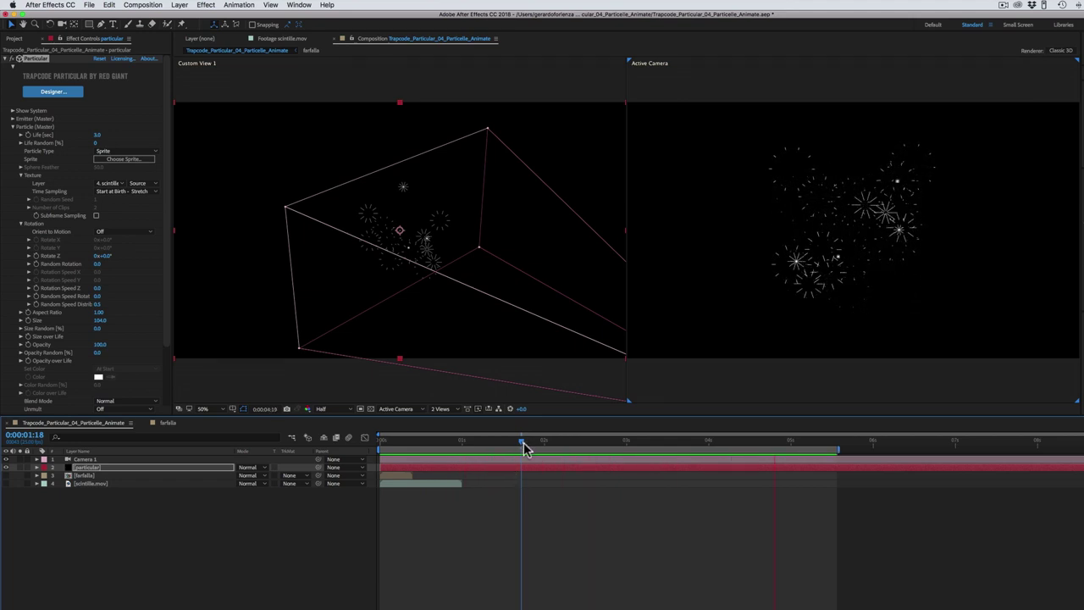
key("space")
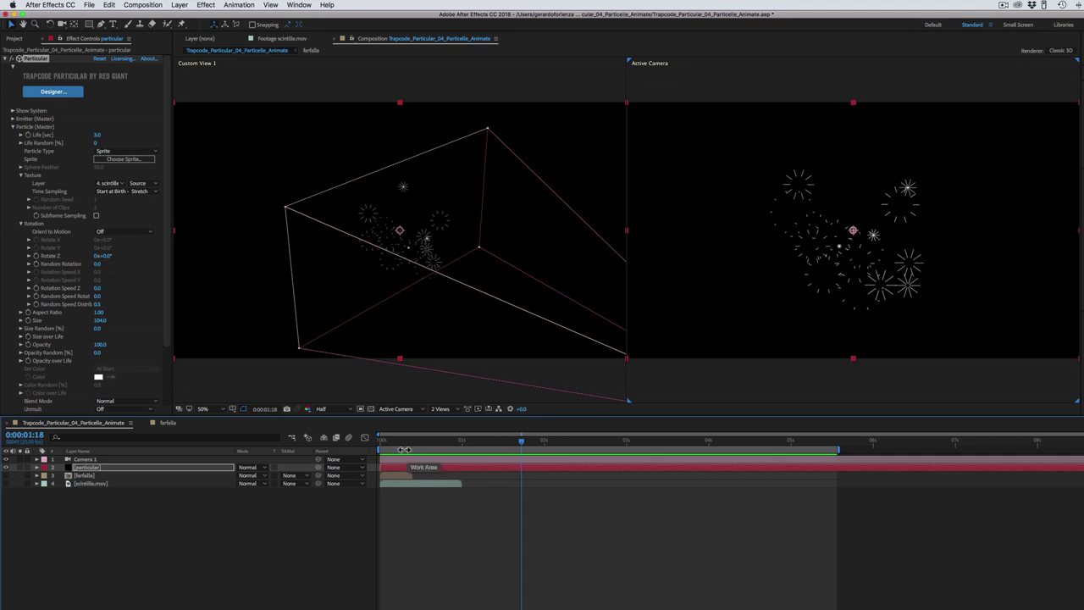
key("space")
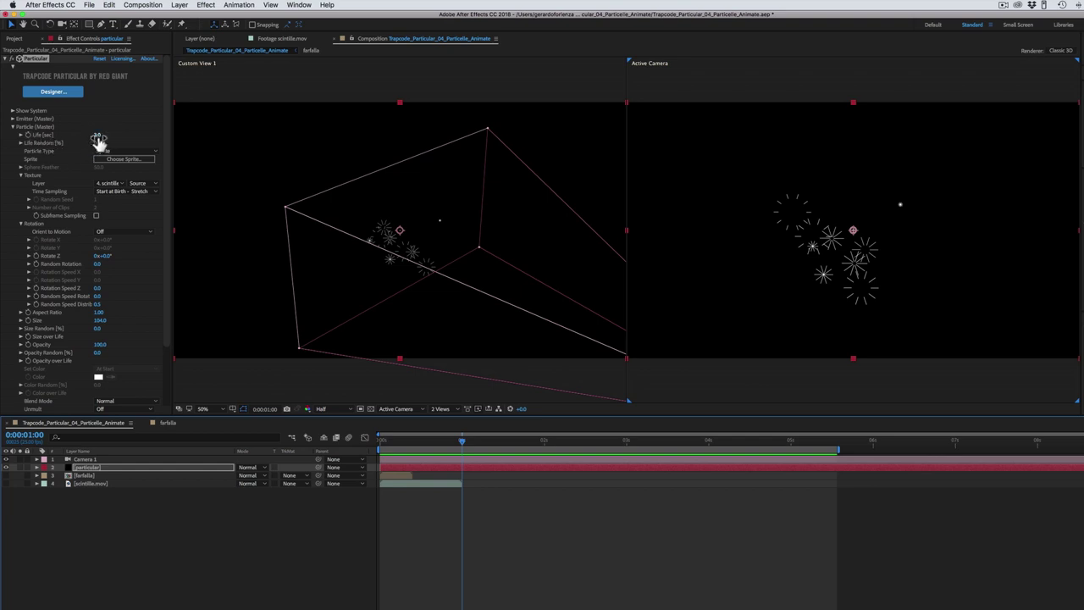
Raise particle Life to 5.4 seconds, checking the result around 0:00:01:07
left_click_drag(93, 137, 91, 139)
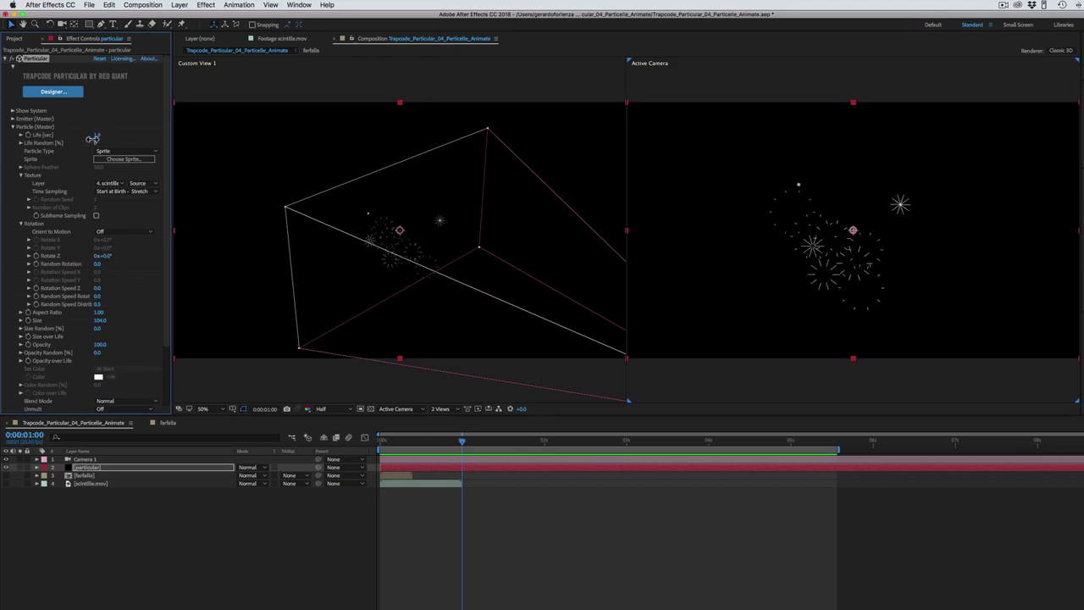
left_click_drag(462, 447, 580, 466)
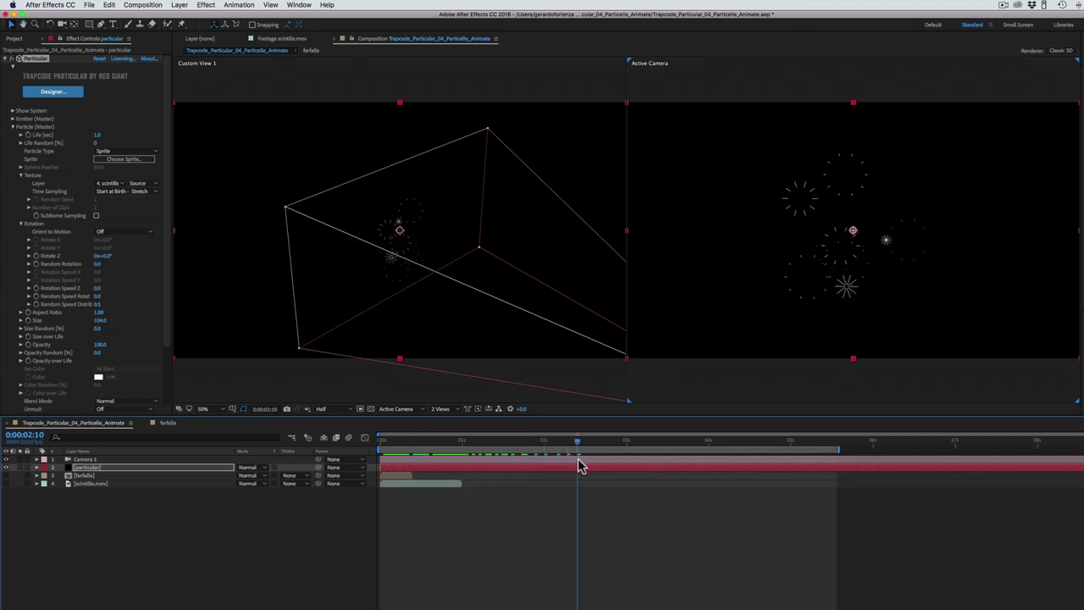
left_click_drag(96, 136, 116, 136)
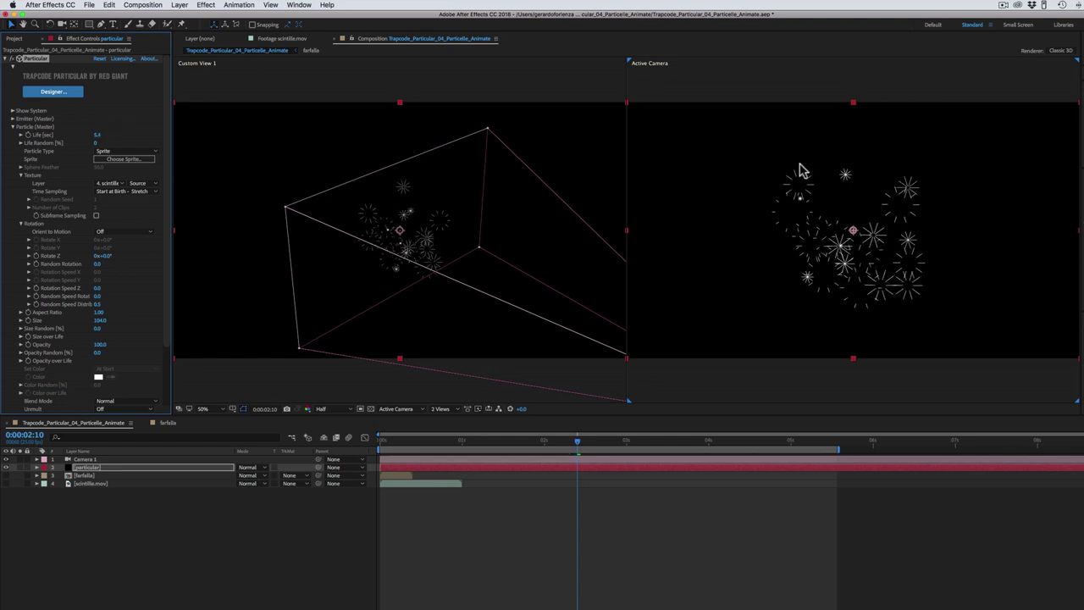
left_click(116, 193)
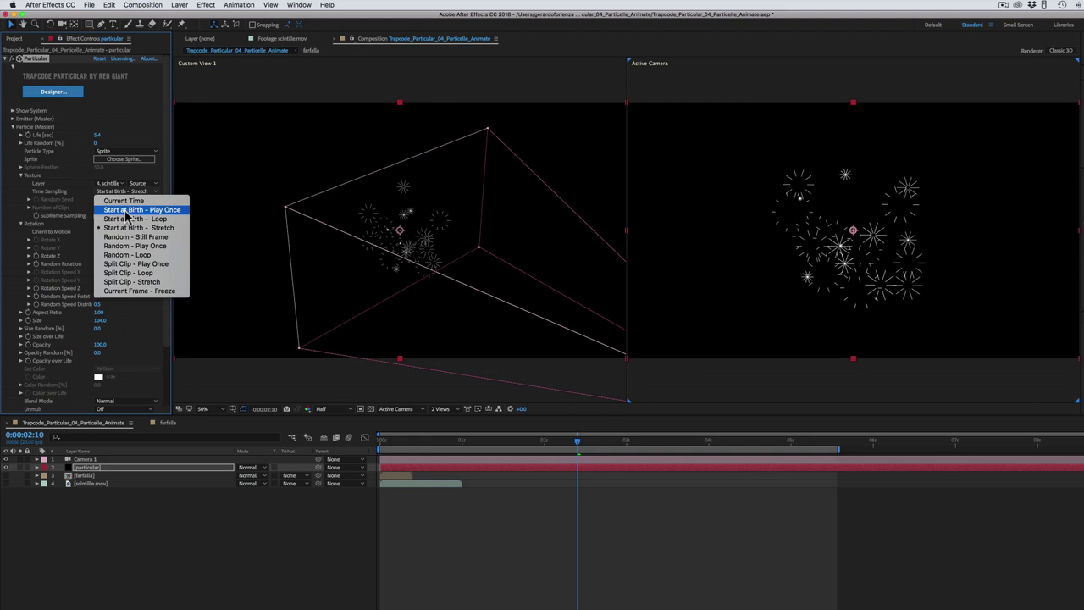
left_click(125, 211)
left_click_drag(402, 449, 584, 455)
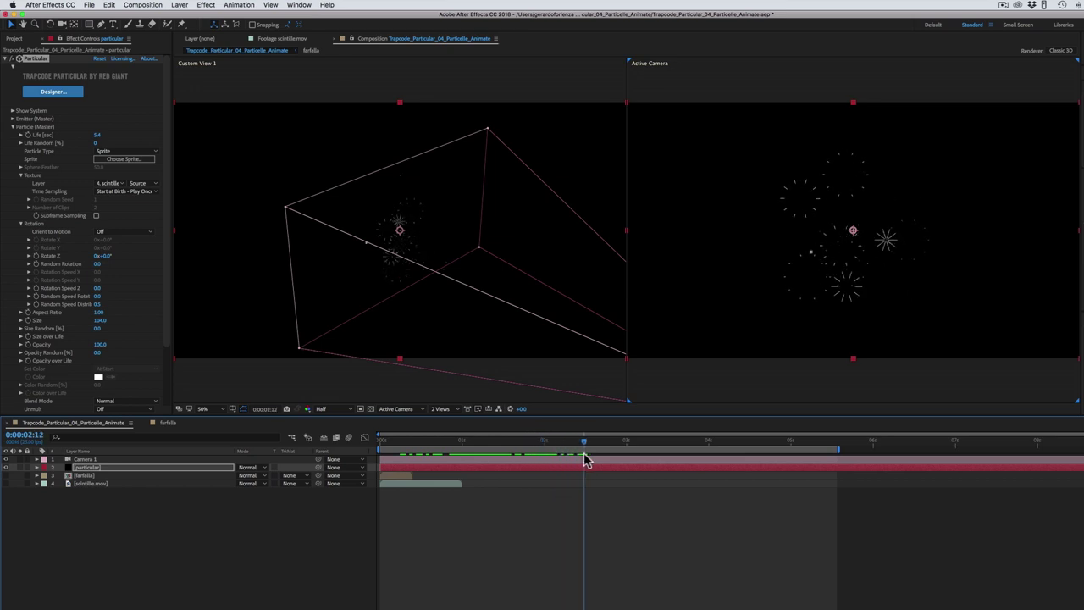
left_click(117, 193)
left_click(138, 229)
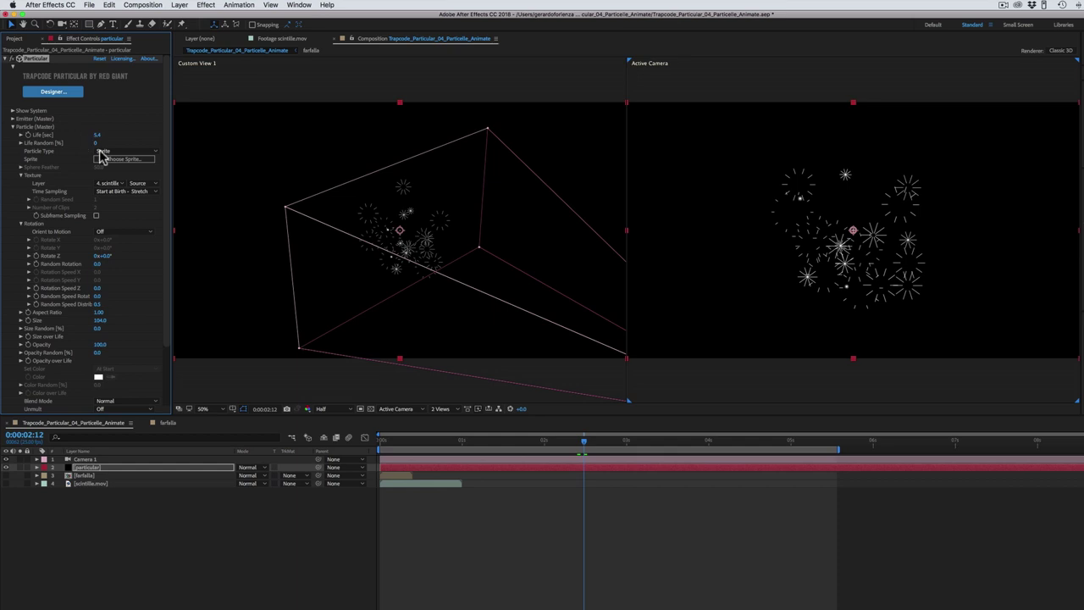
Browse arancio.mov, fragola.mov and kiwi.mov, then open and scrub fragola.mov in the footage viewer
left_click(15, 39)
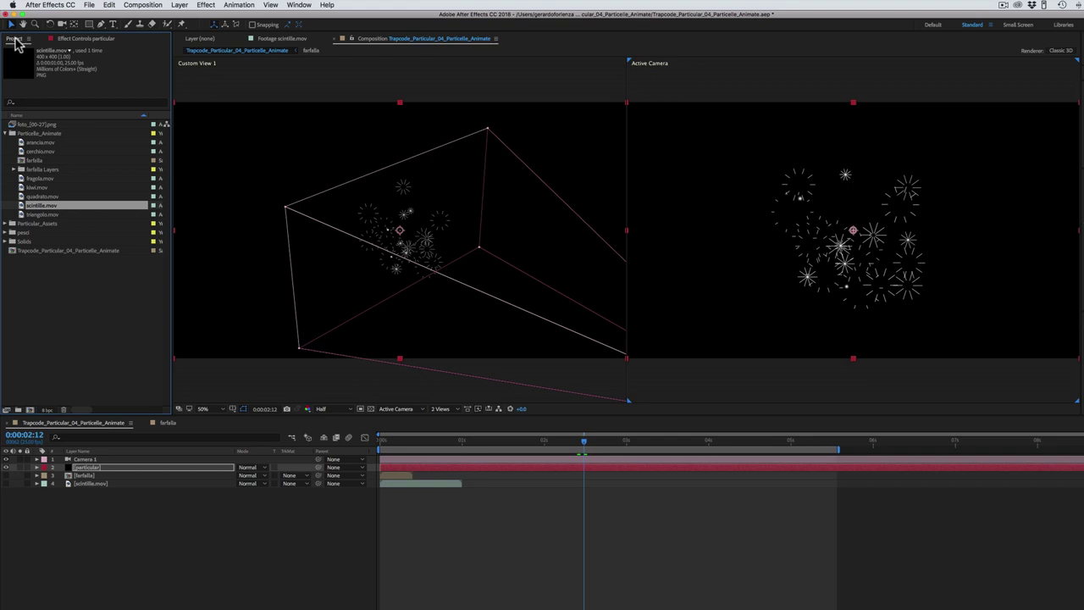
left_click(35, 142)
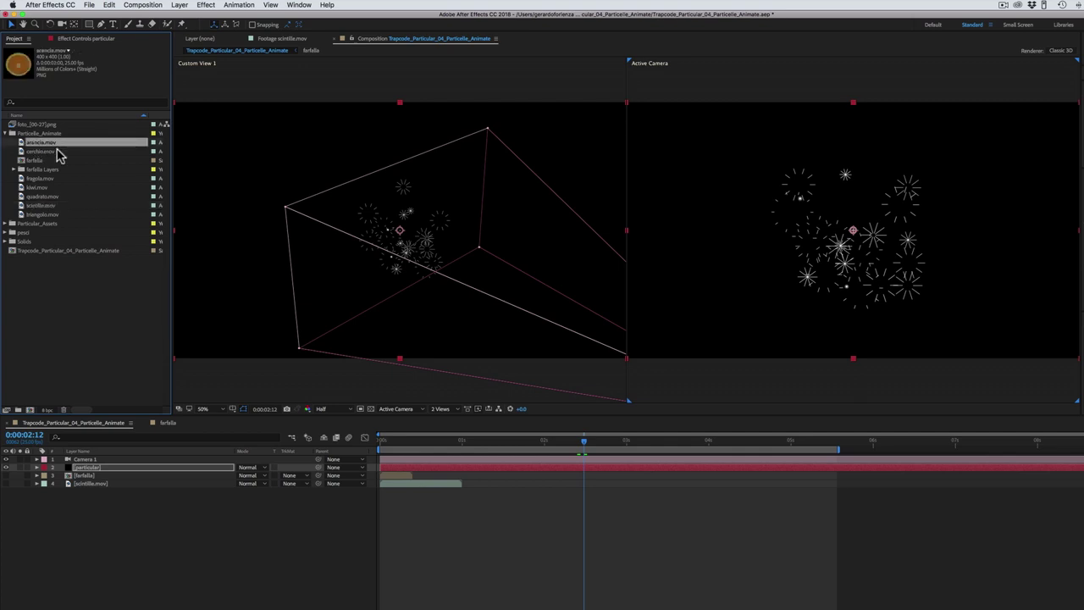
left_click(44, 179)
left_click(40, 188)
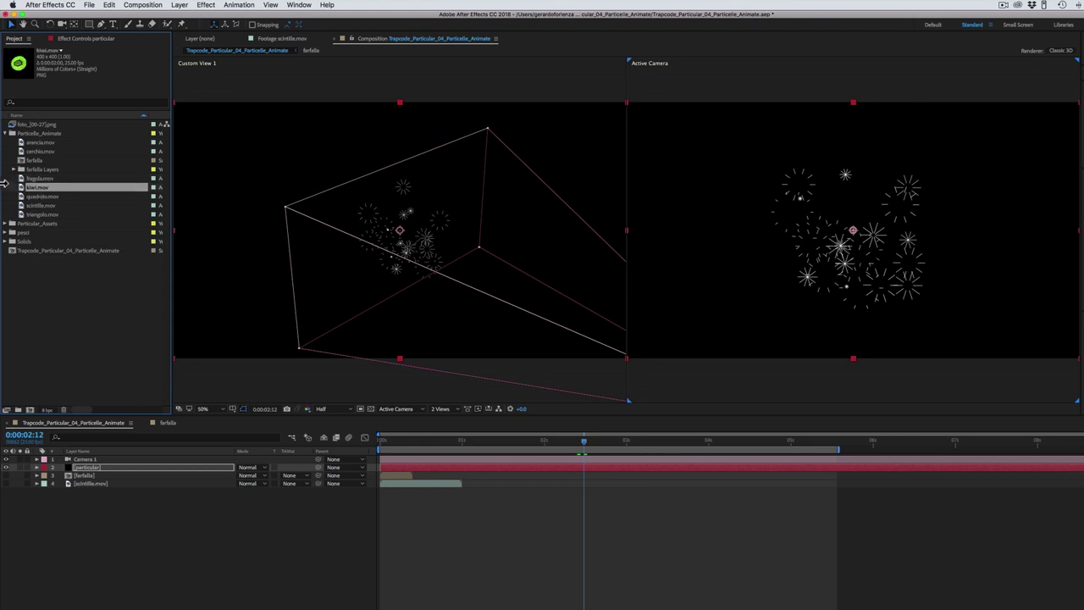
double_click(34, 179)
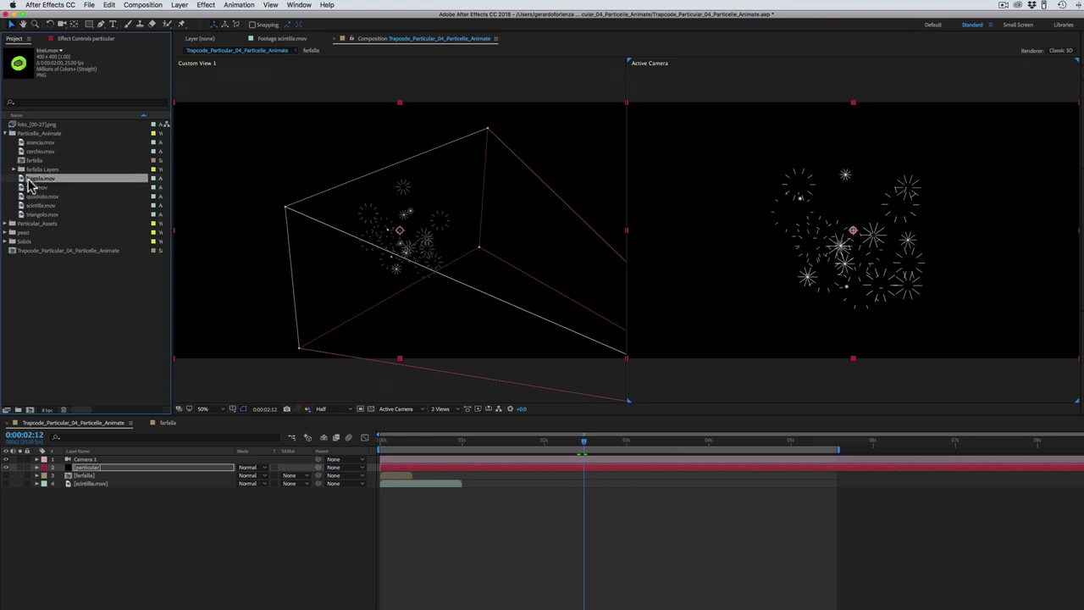
mouse_move(188, 386)
left_mouse_down()
mouse_move(830, 392)
mouse_move(940, 377)
mouse_move(1050, 404)
left_mouse_up()
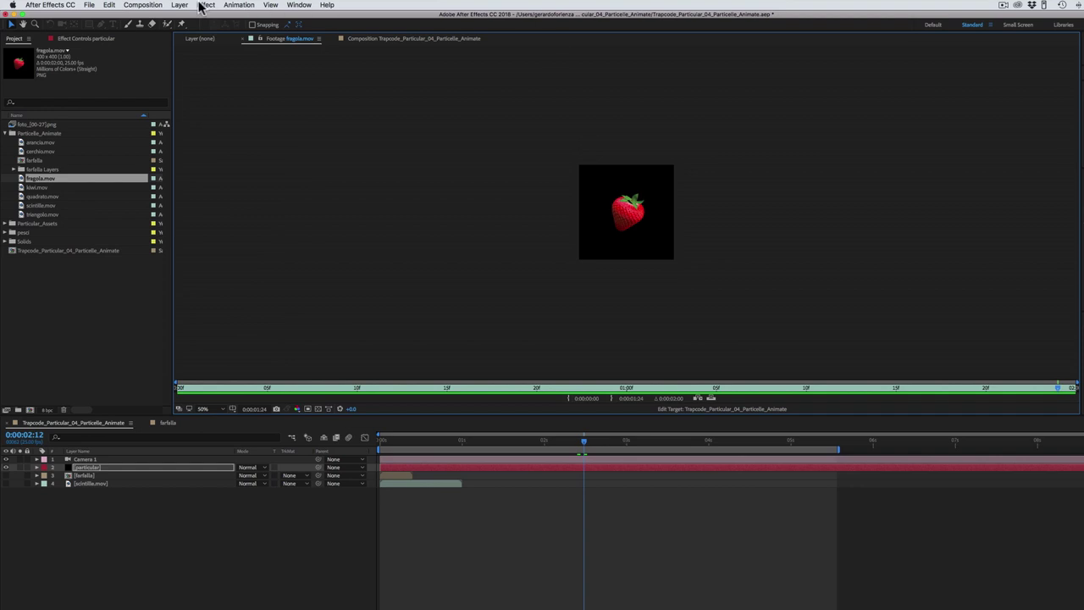
Create a new 400×400, 25 fps, 10-second composition named 'frutti'
left_click(138, 5)
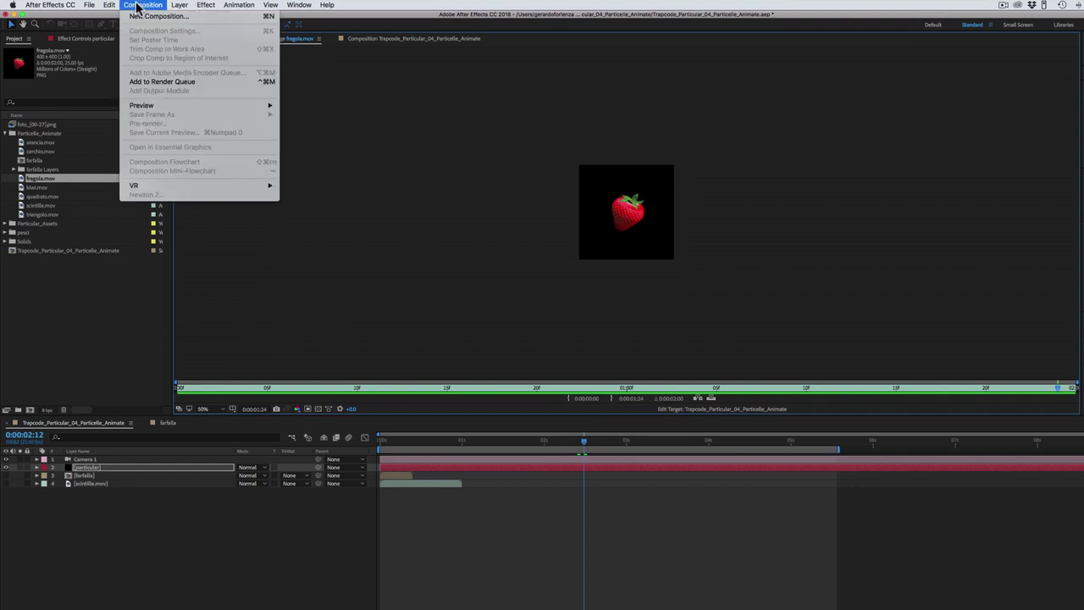
left_click(157, 16)
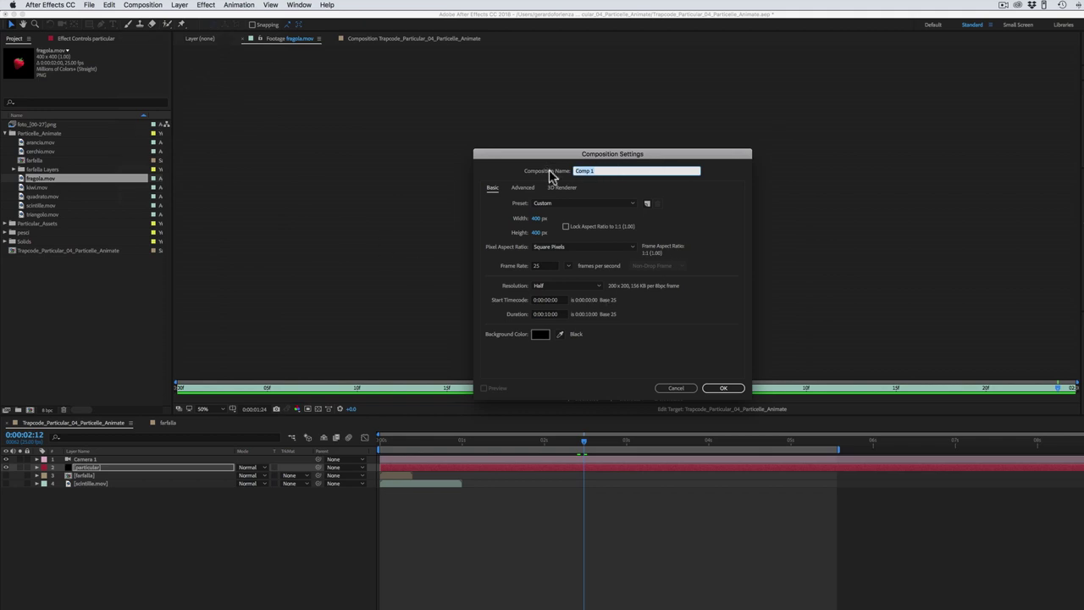
type("frutti")
left_click(724, 390)
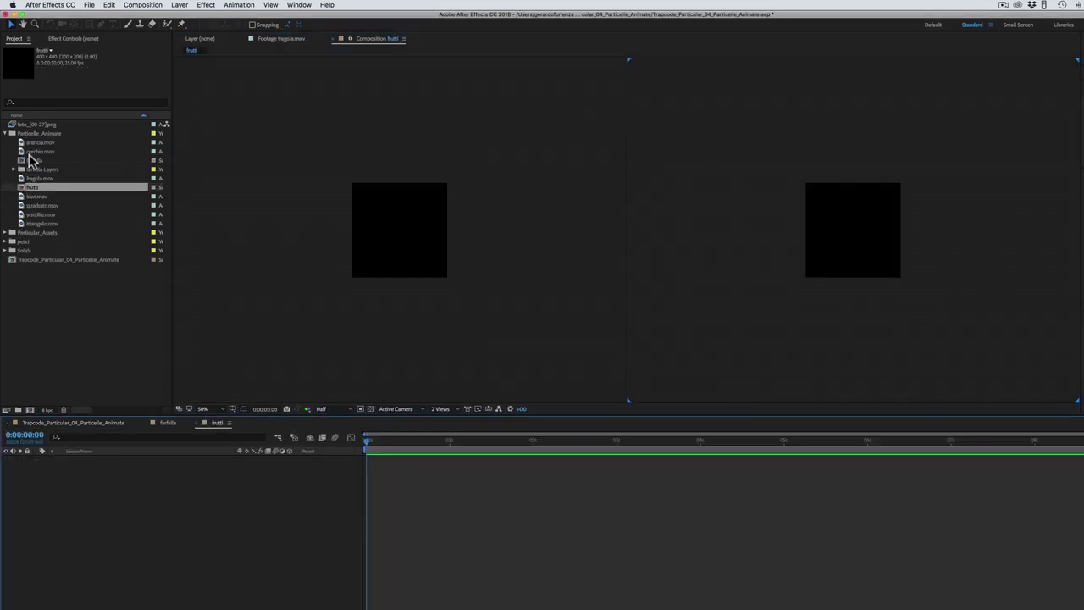
Select arancio.mov, fragola.mov and kiwi.mov and drop them into frutti as layers
left_click(32, 142)
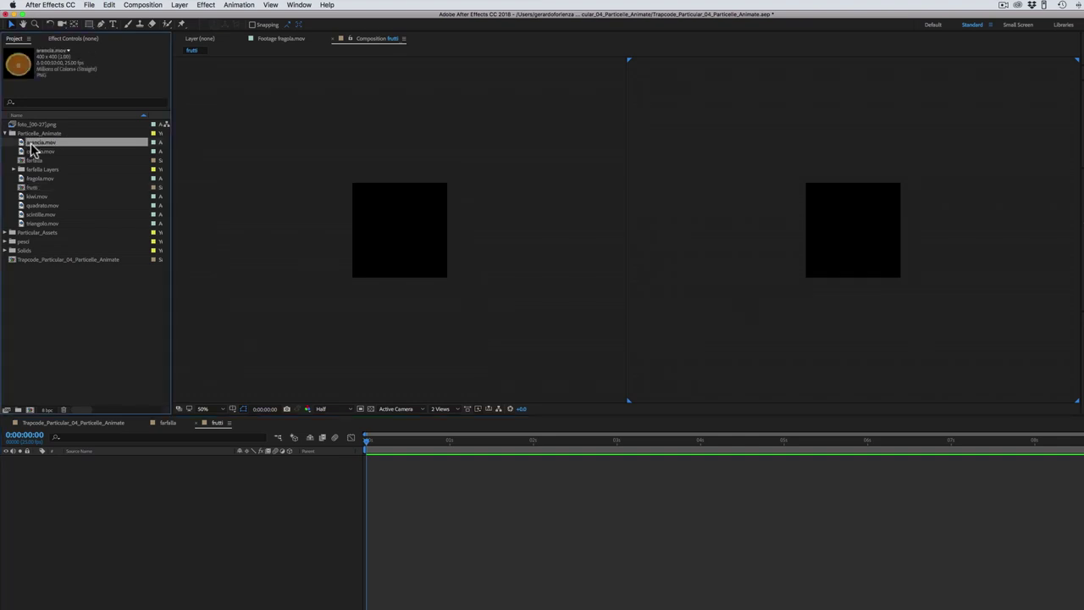
left_click(39, 178, "super")
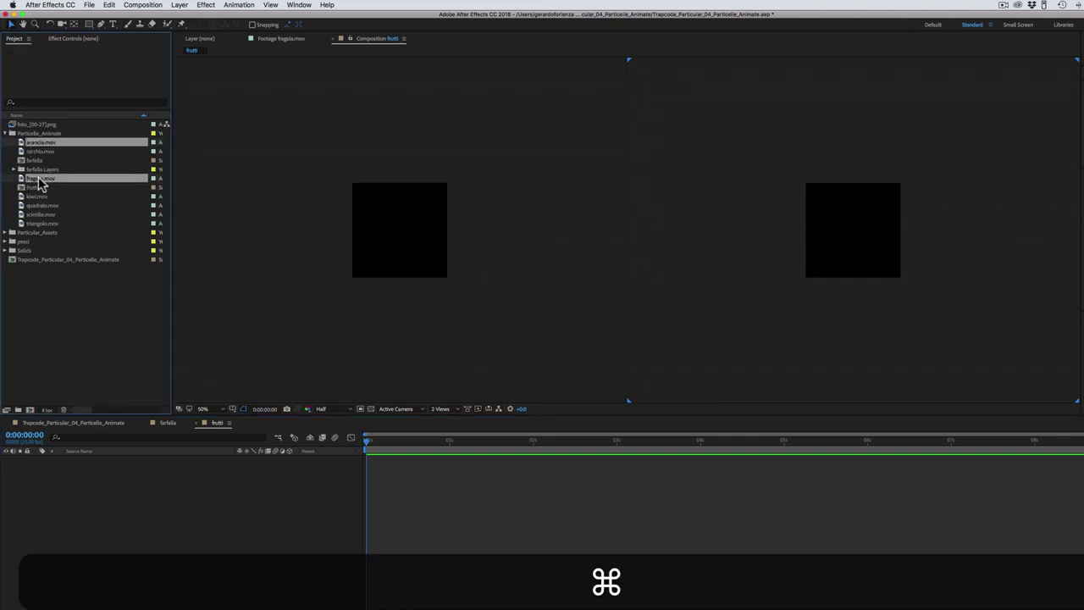
left_click(38, 196, "super")
mouse_move(50, 169)
left_mouse_down()
mouse_move(123, 532)
mouse_move(93, 519)
left_mouse_up()
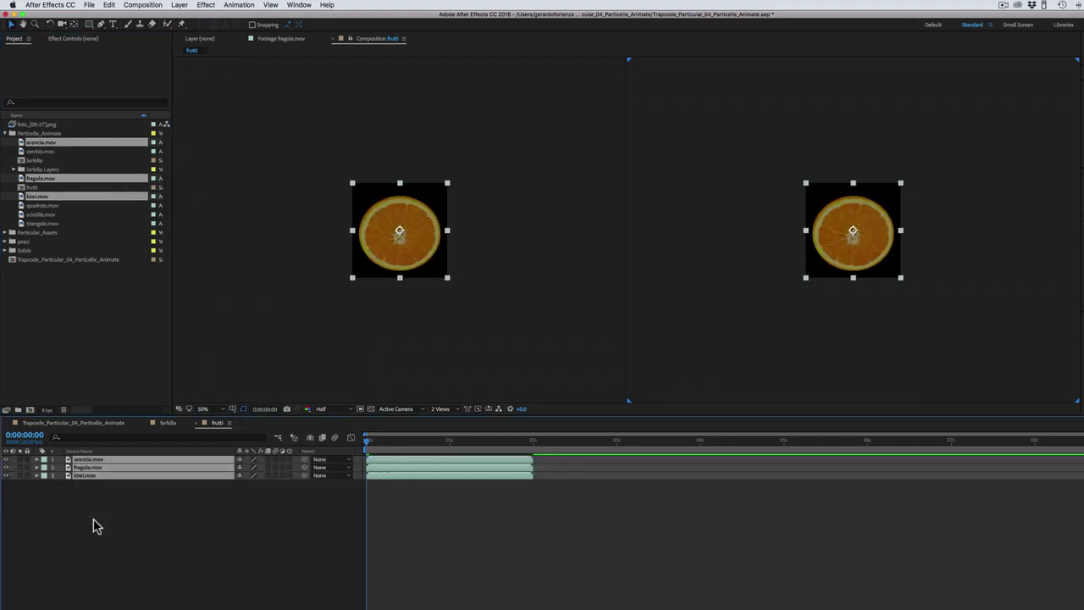
left_click_drag(376, 441, 490, 442)
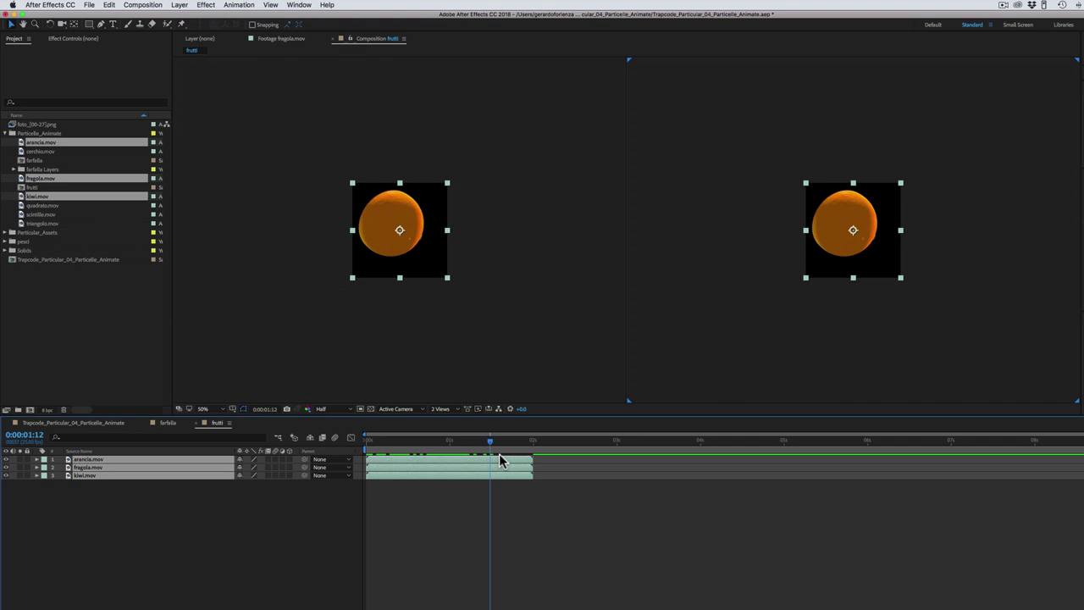
Stagger the fruit layers so fregola.mov starts at 2 s and arancia.mov follows it
left_click(463, 497)
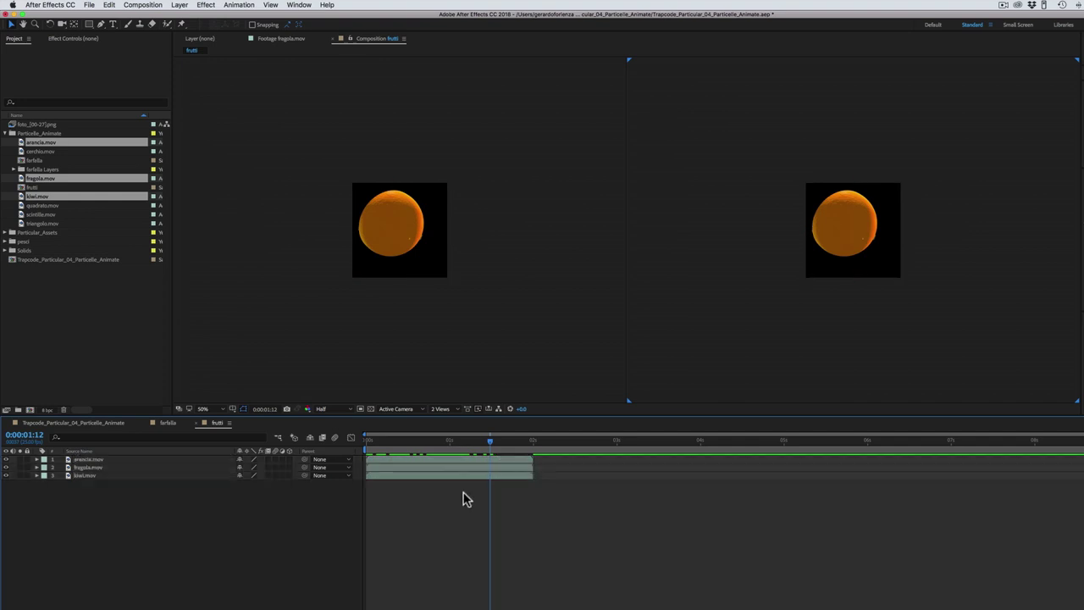
left_click_drag(420, 467, 449, 468)
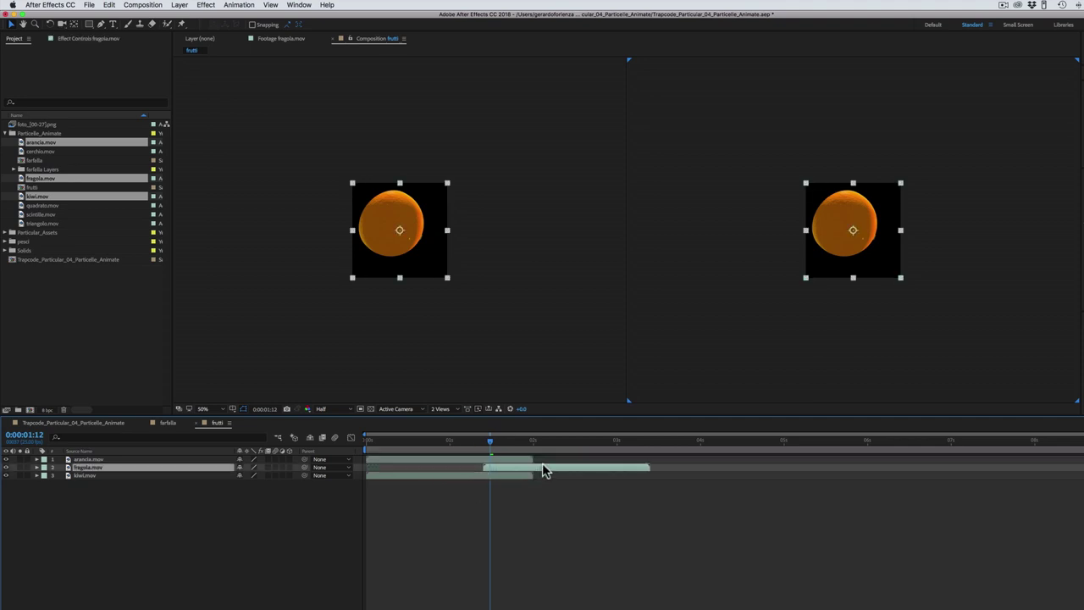
left_click_drag(449, 467, 592, 466)
left_click_drag(426, 458, 754, 471)
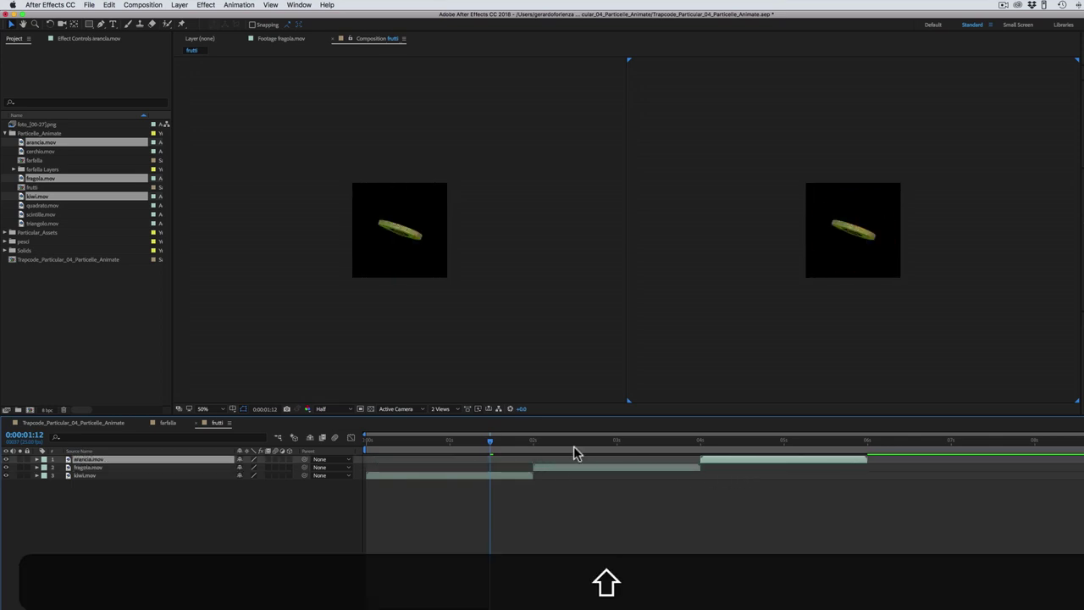
left_click_drag(404, 444, 832, 462)
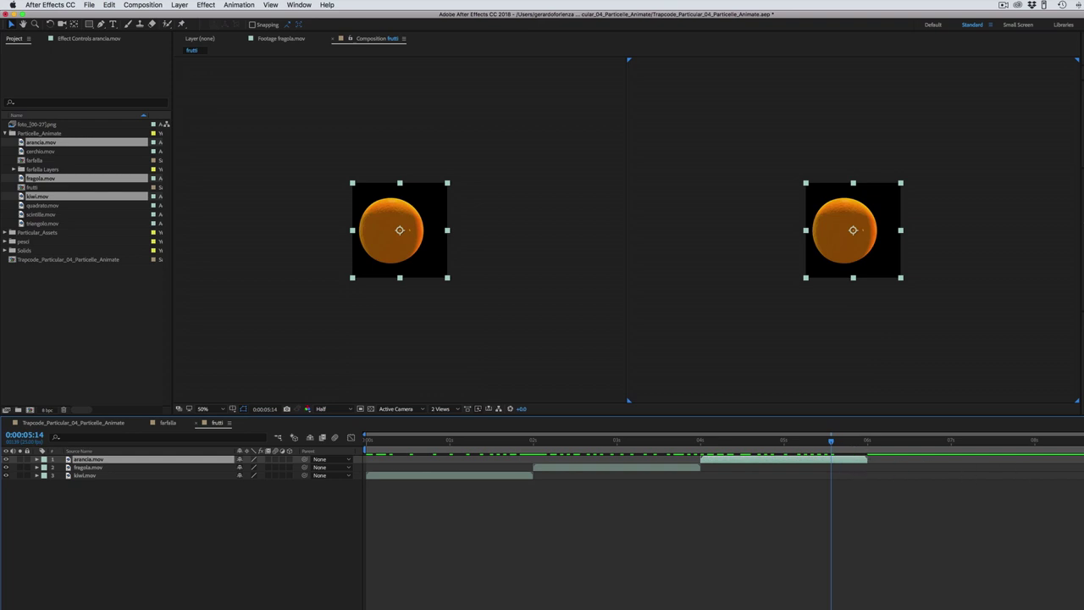
End the work area at about 6 seconds and trim the comp to it
left_click_drag(1081, 444, 868, 445)
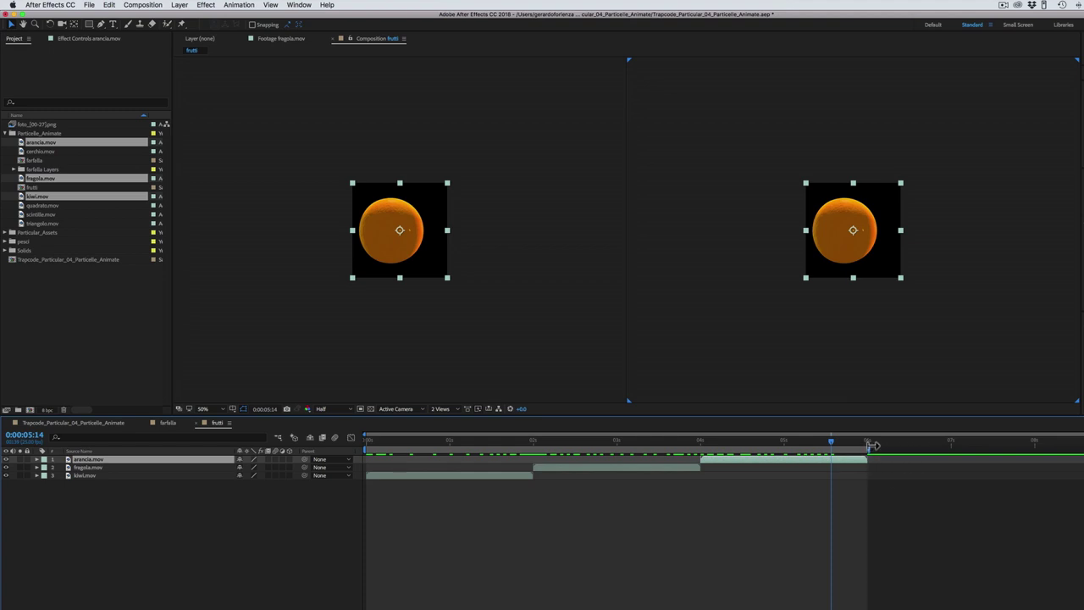
right_click(782, 452)
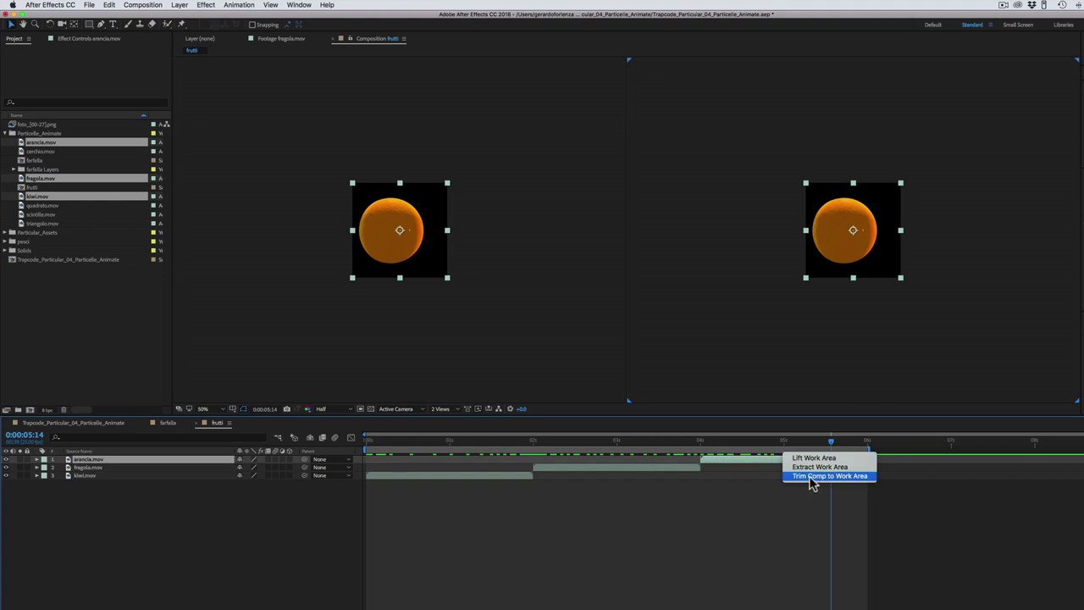
left_click(811, 477)
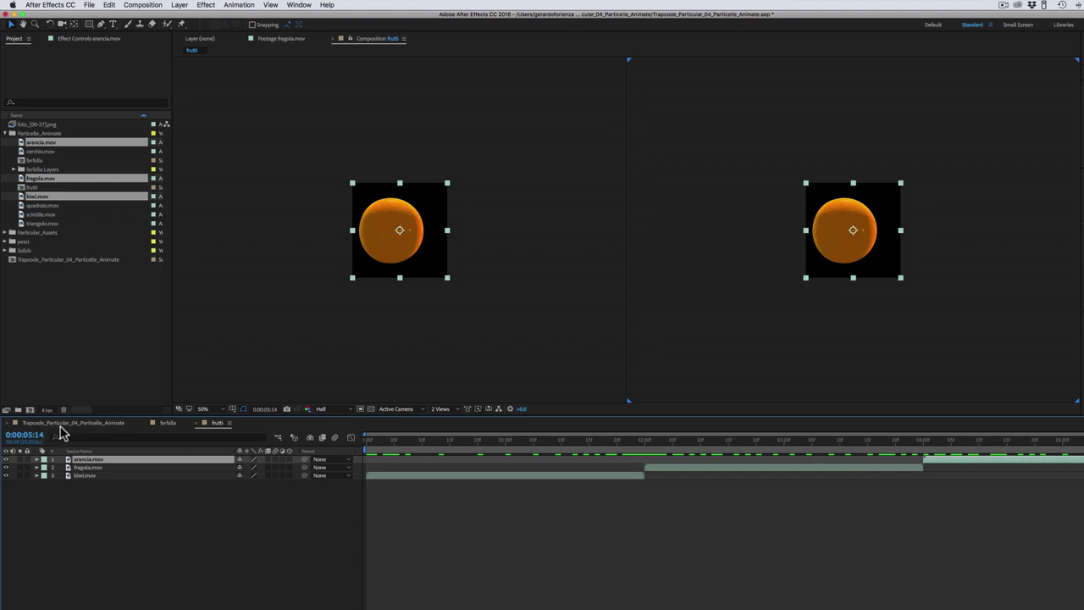
Add frutti as a hidden layer in Trapcode_Particular_04_Particelle_Animate and select the particular layer
left_click(55, 424)
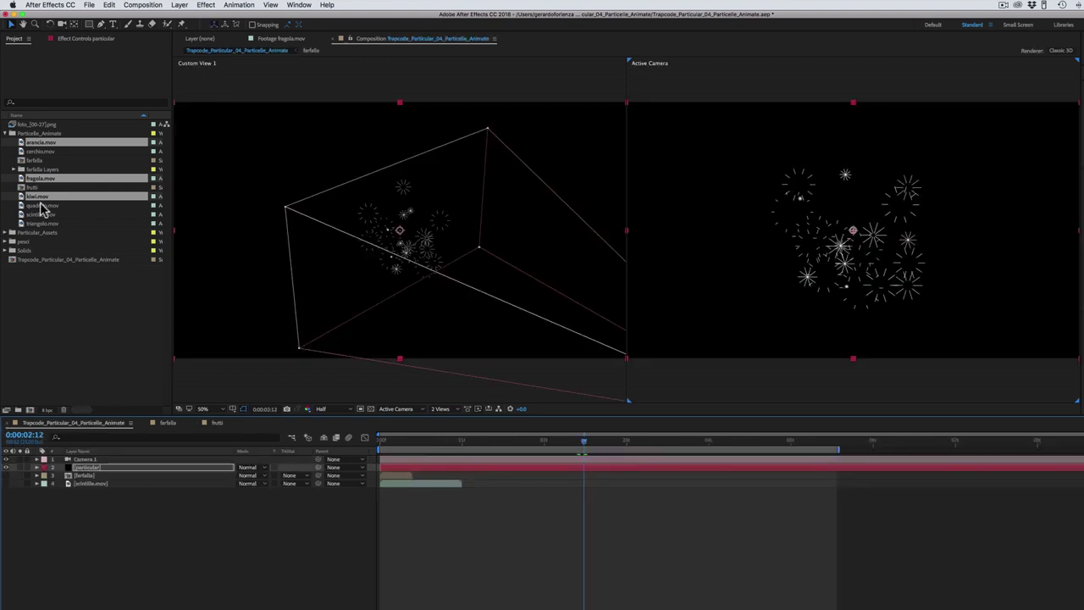
mouse_move(32, 187)
left_mouse_down()
mouse_move(224, 583)
mouse_move(113, 572)
left_mouse_up()
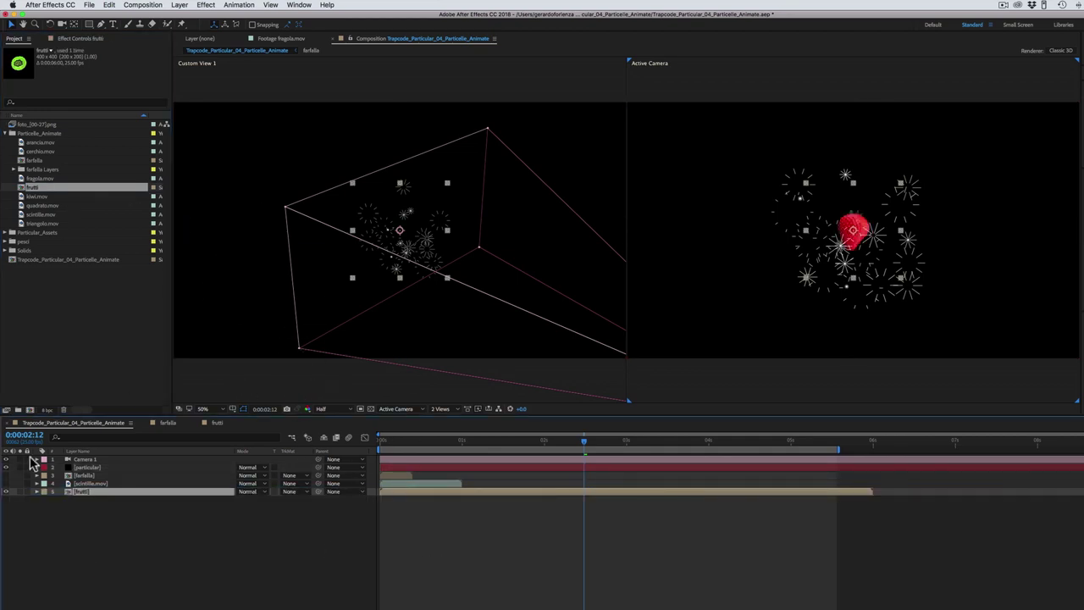
left_click(6, 491)
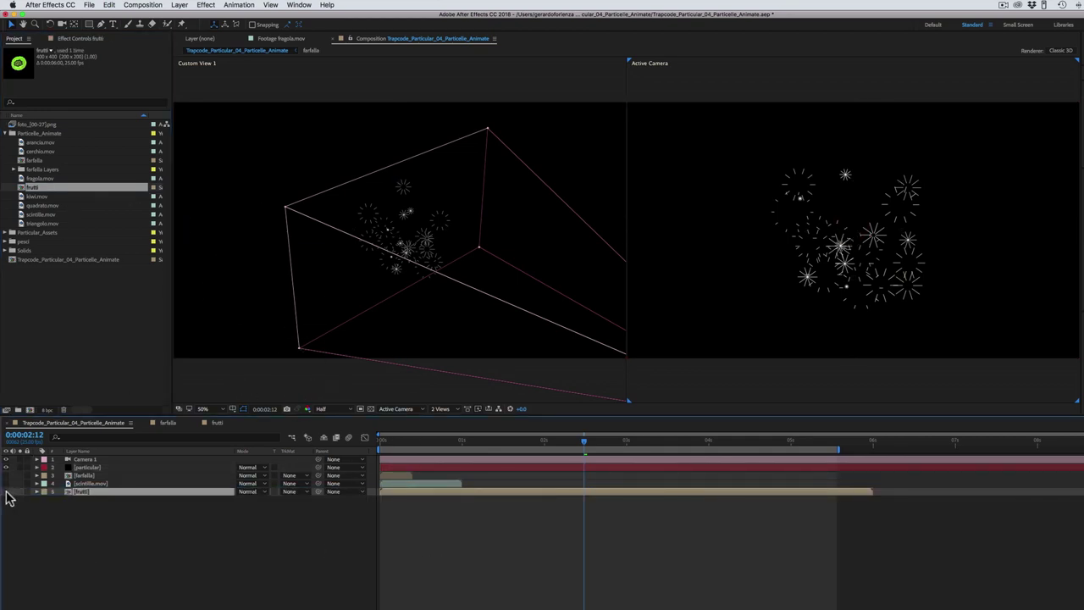
left_click(89, 467)
left_click(83, 39)
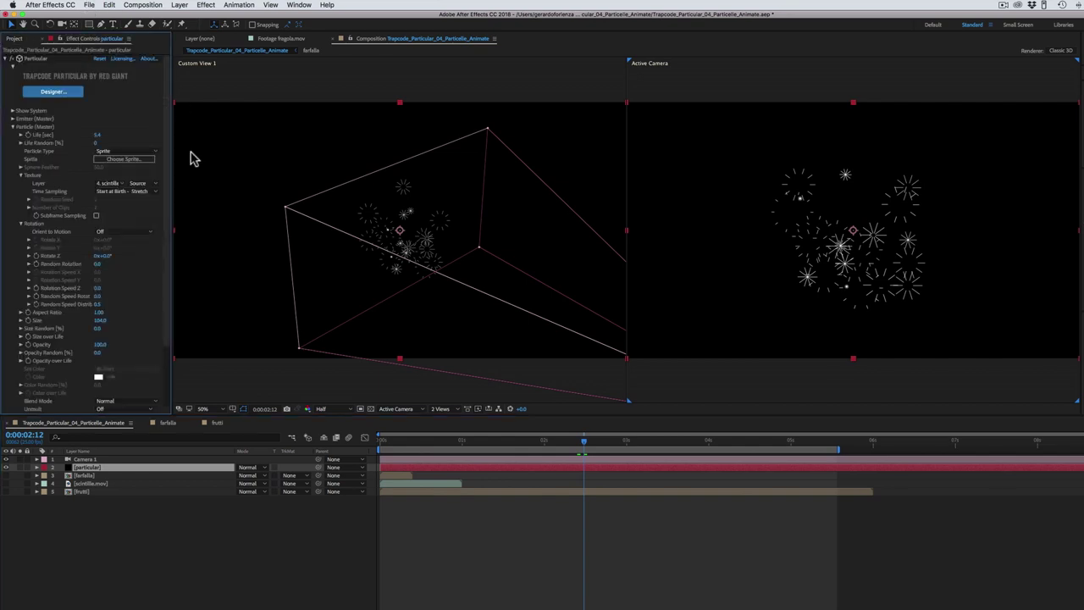
Set the Particular texture Layer to 5. frutti and scrub back to review the fruit sprites
left_click(110, 184)
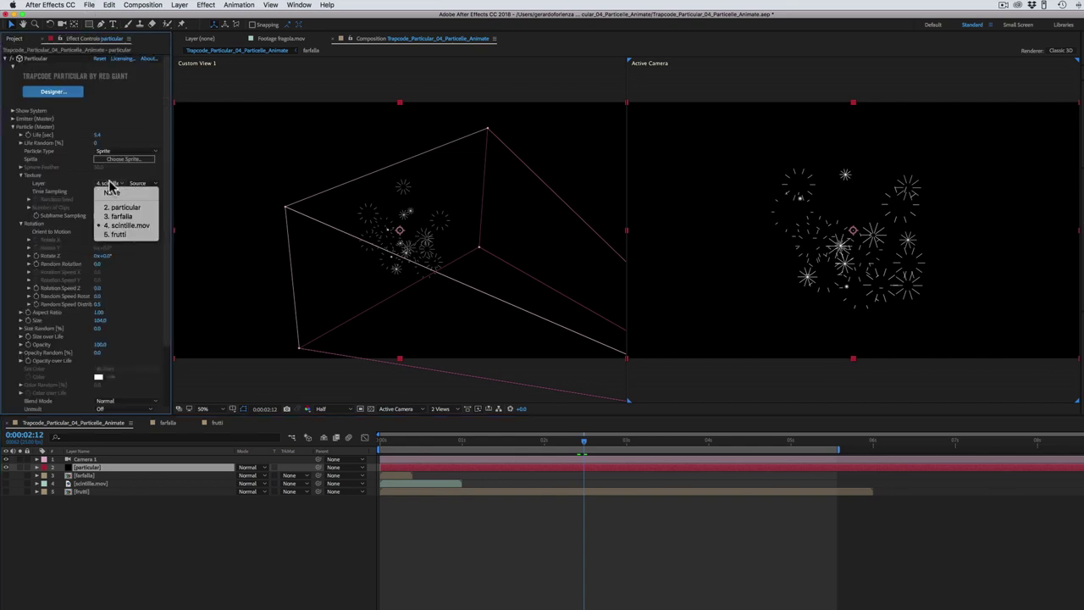
left_click(120, 238)
mouse_move(579, 441)
left_mouse_down()
mouse_move(523, 447)
mouse_move(609, 447)
left_mouse_up()
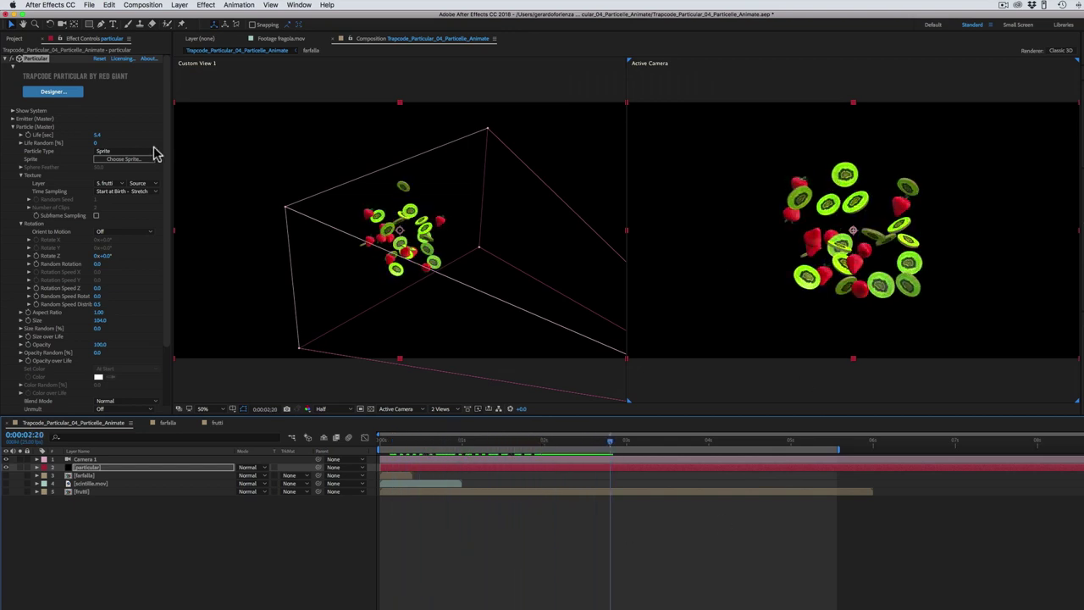
left_click(118, 192)
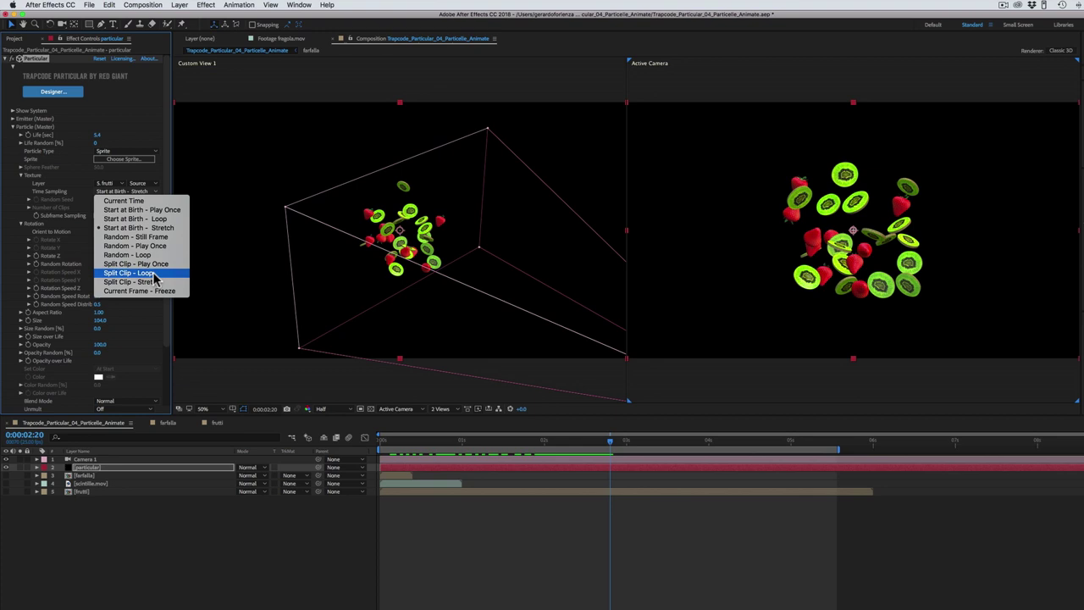
Set Time Sampling to Split Clip - Loop with 3 clips and preview the orange, kiwi and strawberry mix
left_click(154, 275)
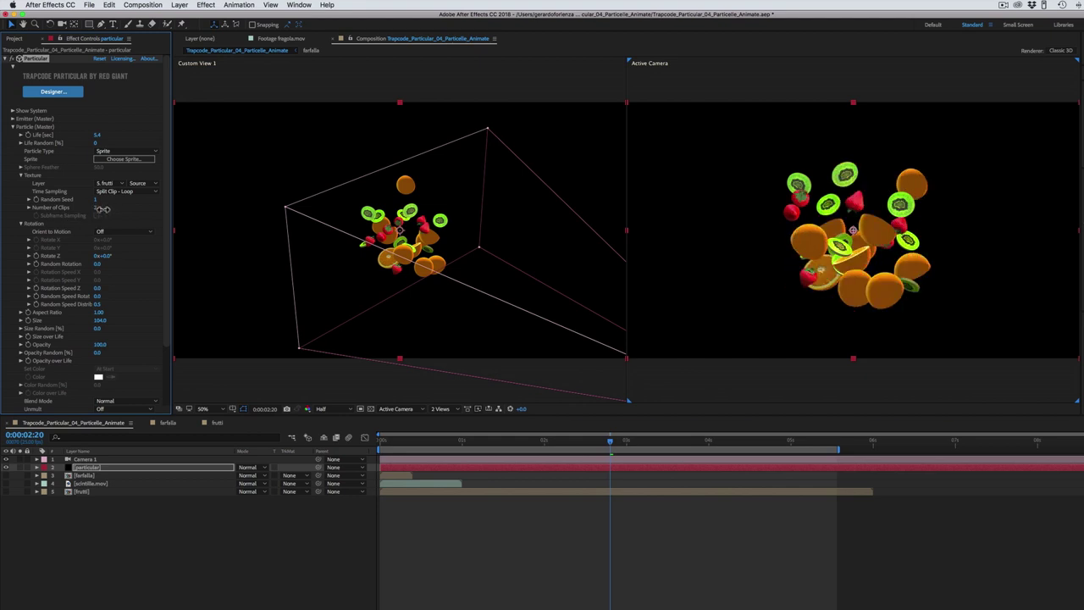
left_click_drag(102, 208, 108, 208)
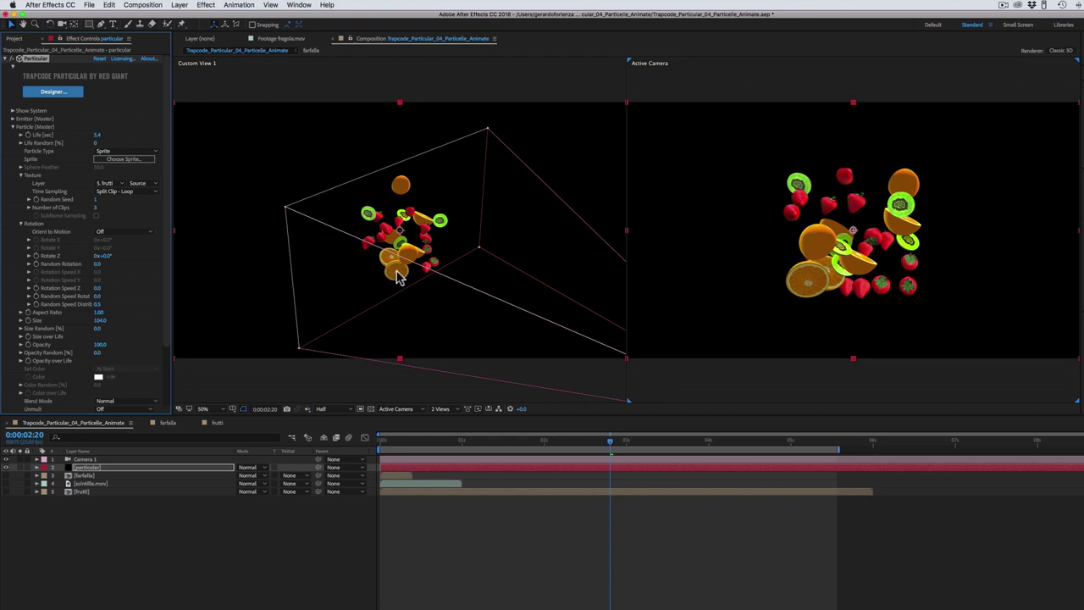
key("space")
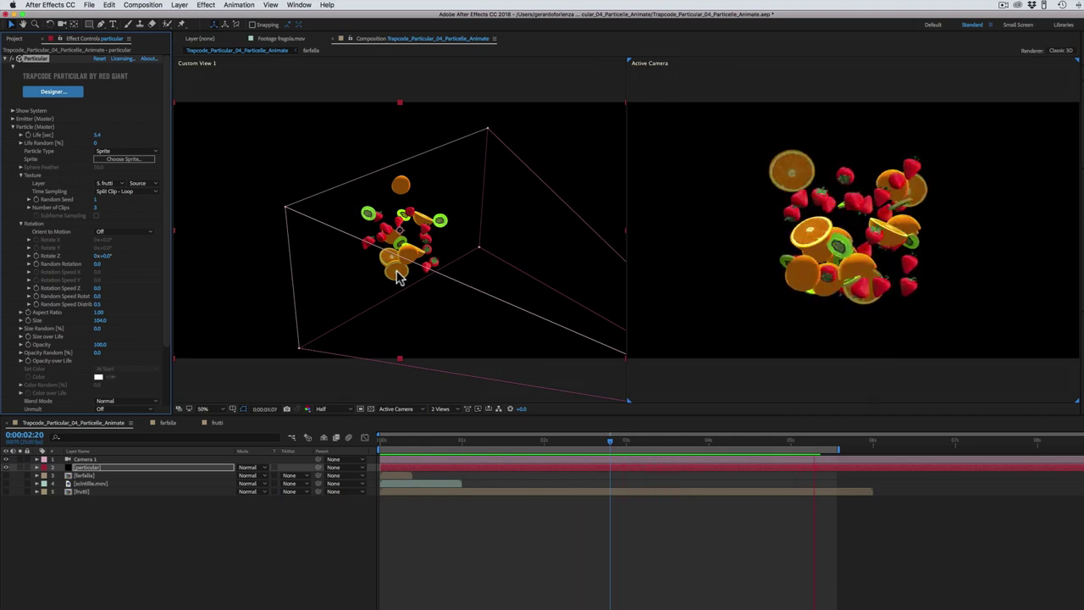
mouse_move(515, 441)
left_mouse_down()
mouse_move(709, 466)
mouse_move(793, 446)
left_mouse_up()
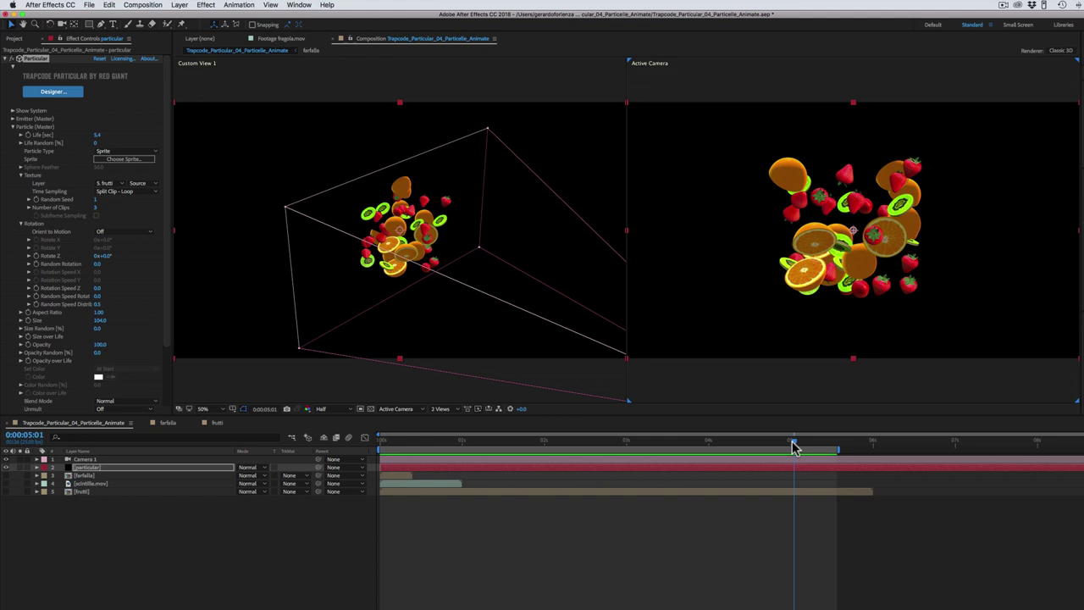
left_click(15, 39)
Open quadrato.mov in the footage viewer and scrub through its growing diamond outline
left_click(37, 151)
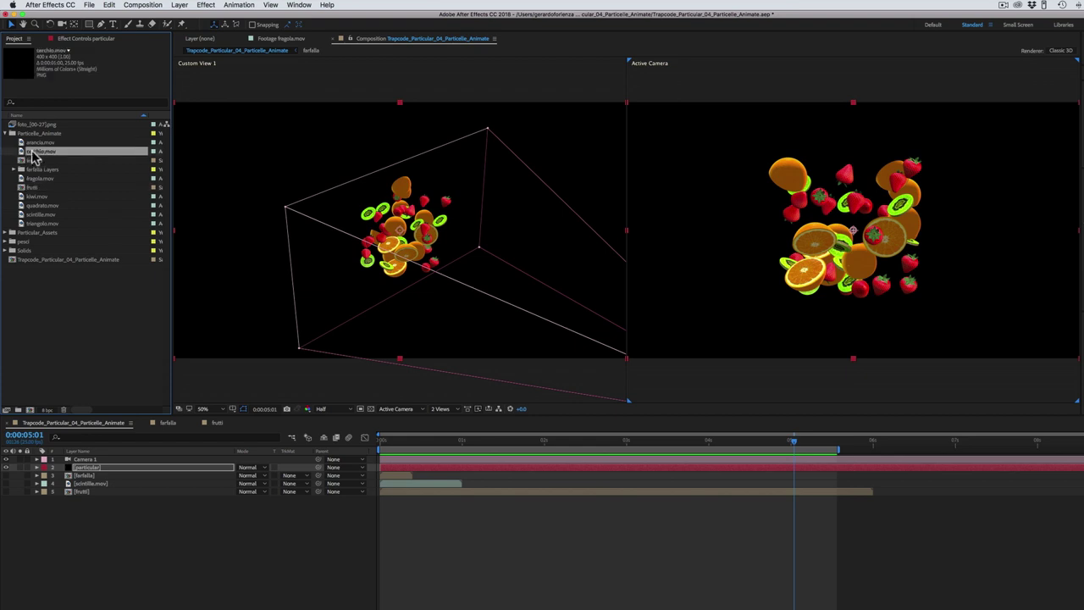
left_click(36, 206)
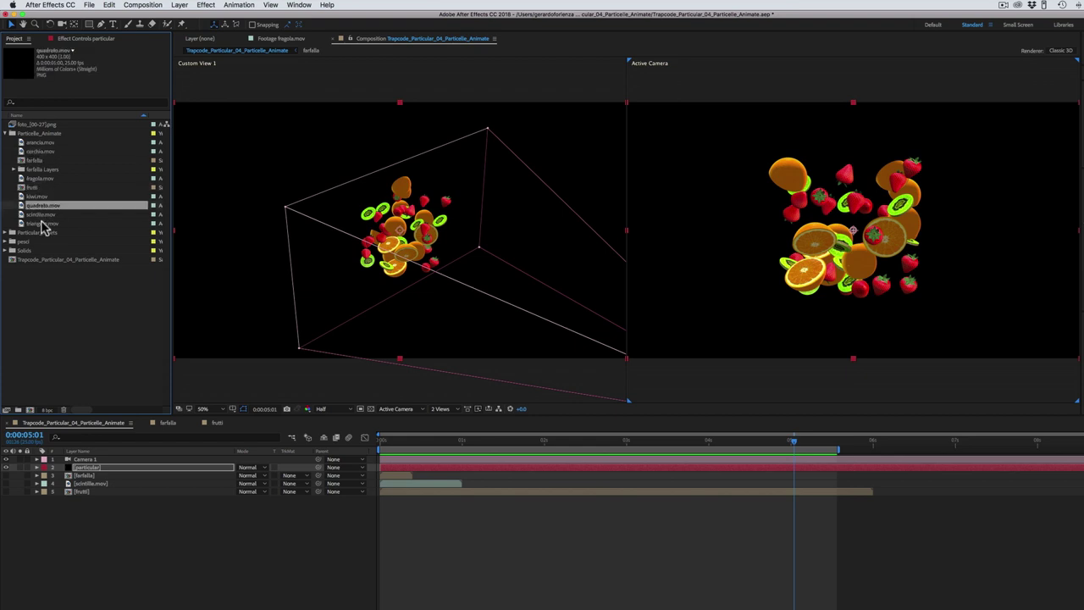
left_click(42, 223)
double_click(36, 206)
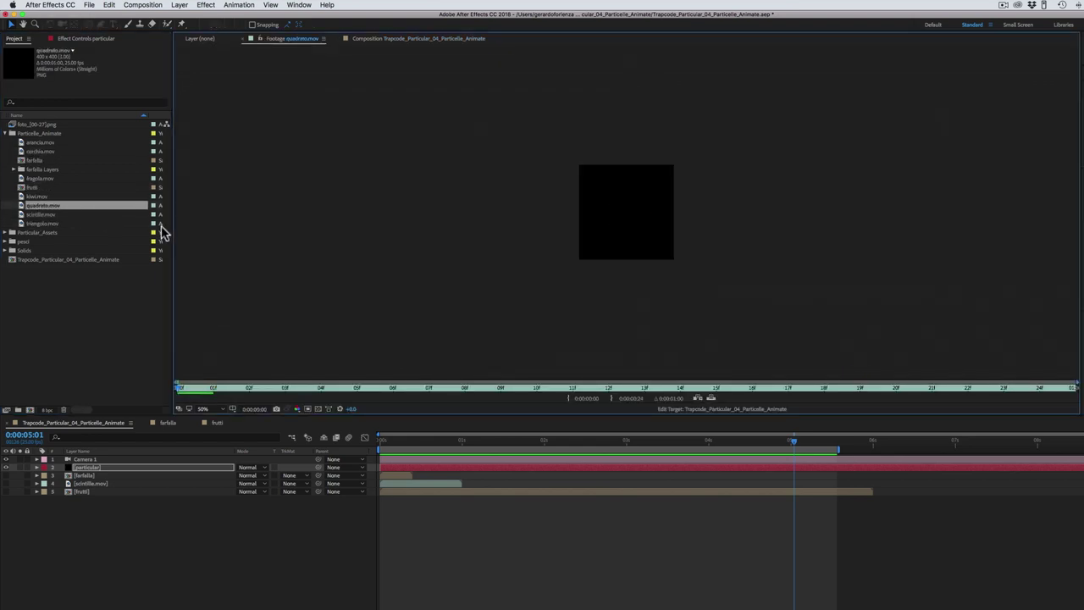
left_click_drag(182, 391, 501, 398)
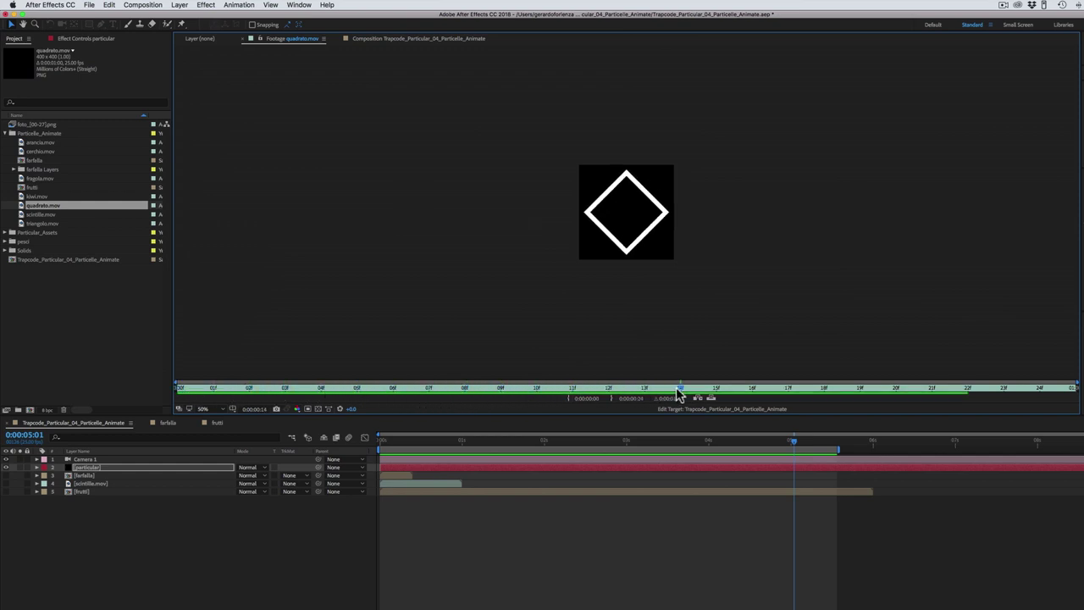
left_click_drag(500, 398, 1039, 394)
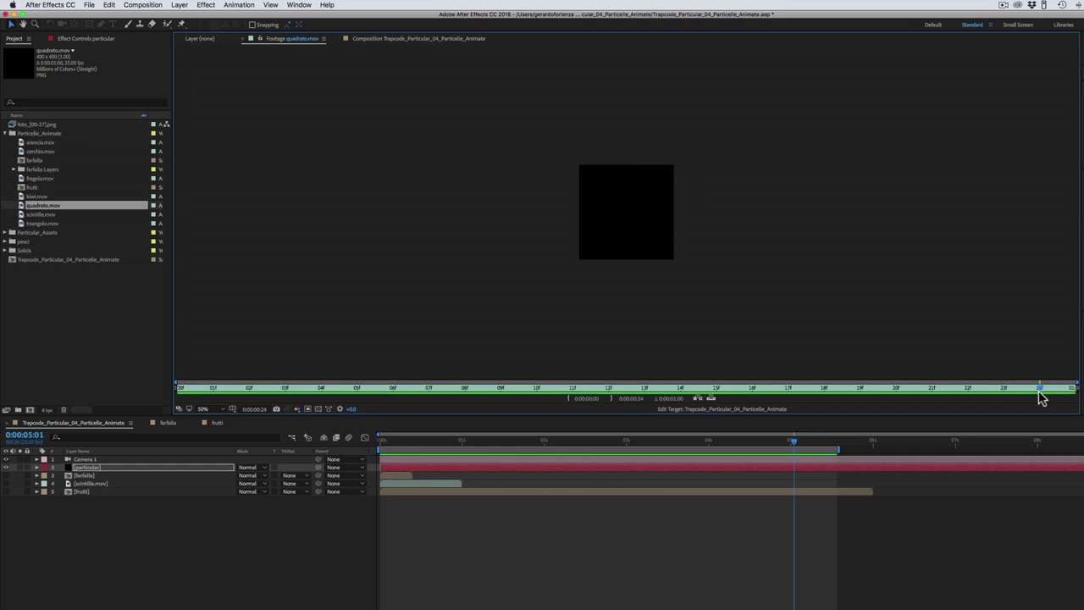
left_click(141, 6)
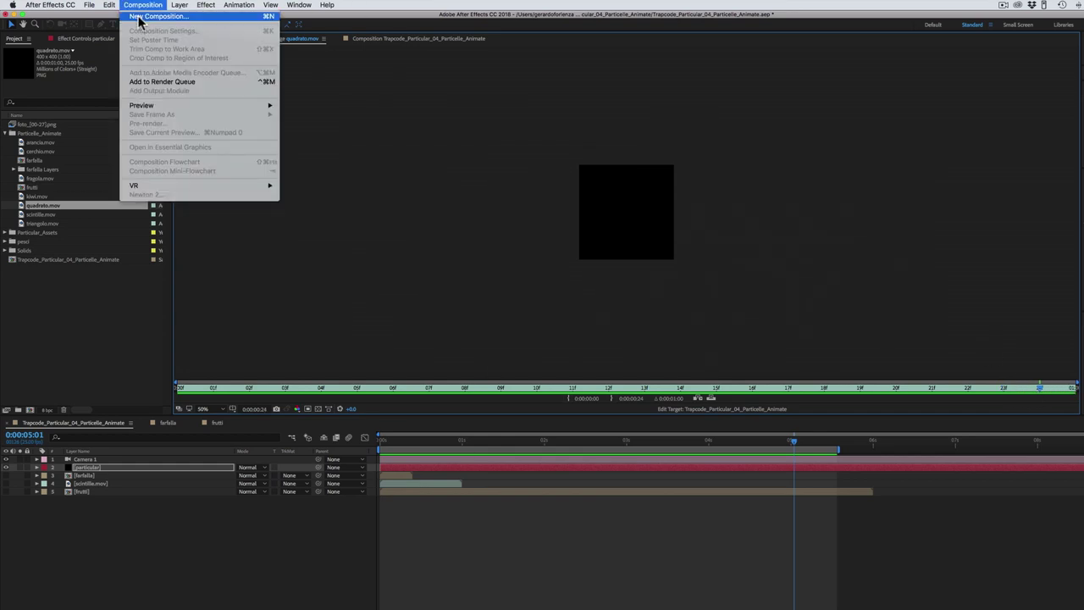
Create a new composition named 'forme'
left_click(140, 17)
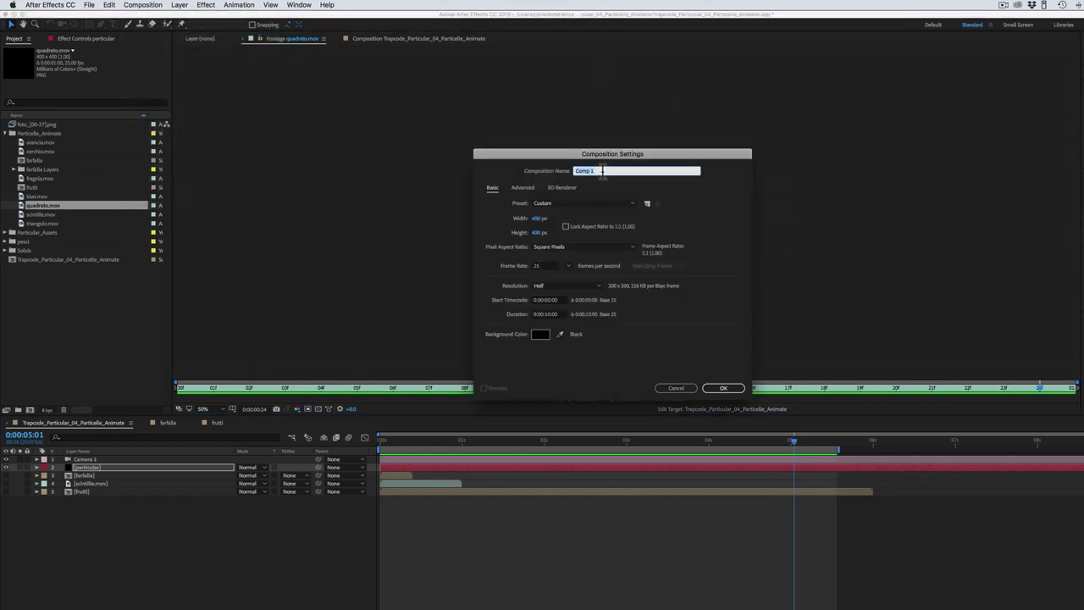
type("forme")
left_click(723, 388)
Add cerchio.mov, quadrato.mov and triangolo.mov to forme and offset the square clip later
left_click(42, 152)
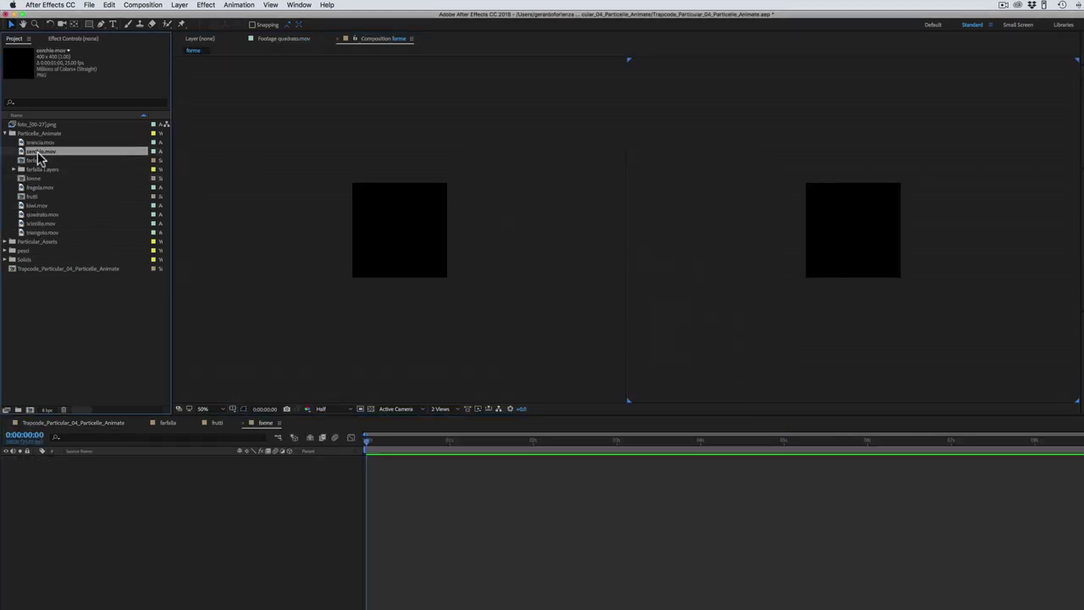
left_click(38, 215, "super")
left_click(42, 232, "super")
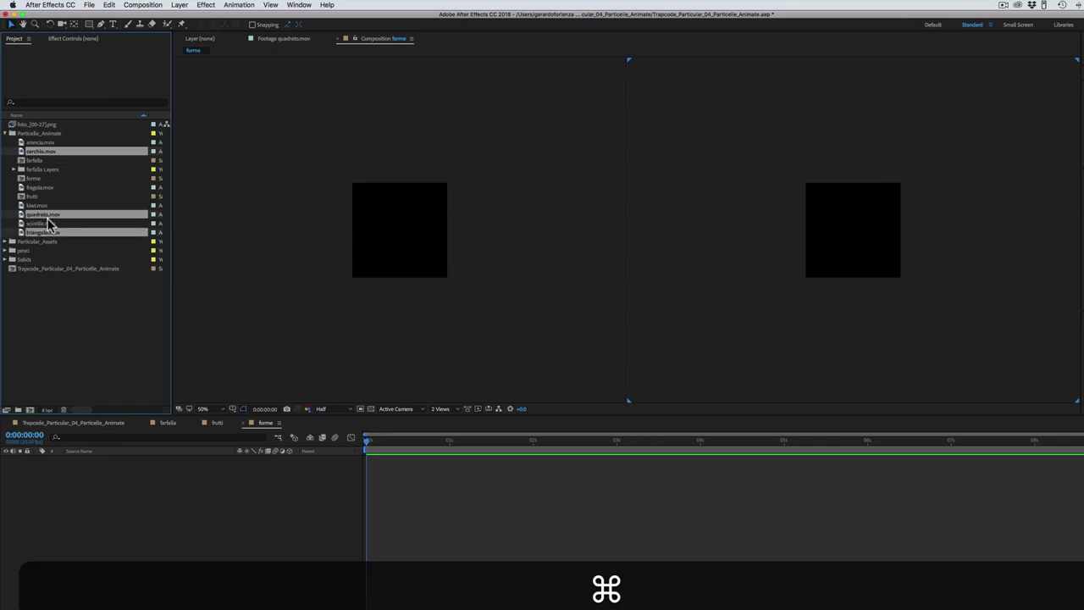
mouse_move(48, 219)
left_mouse_down()
mouse_move(144, 572)
mouse_move(172, 559)
left_mouse_up()
left_click(393, 496)
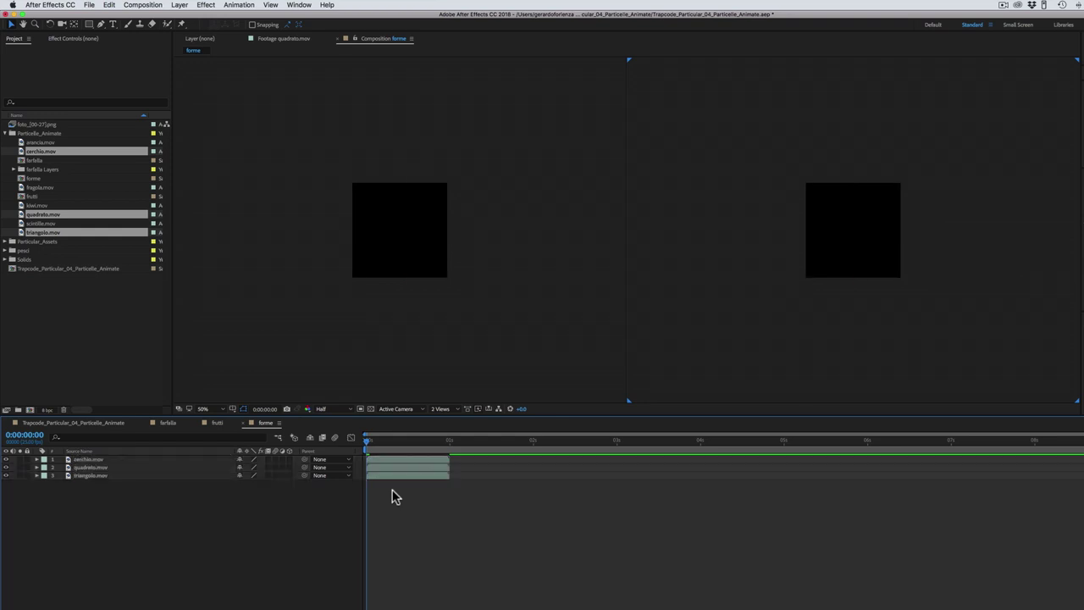
left_click(377, 467)
left_click_drag(423, 473, 584, 464)
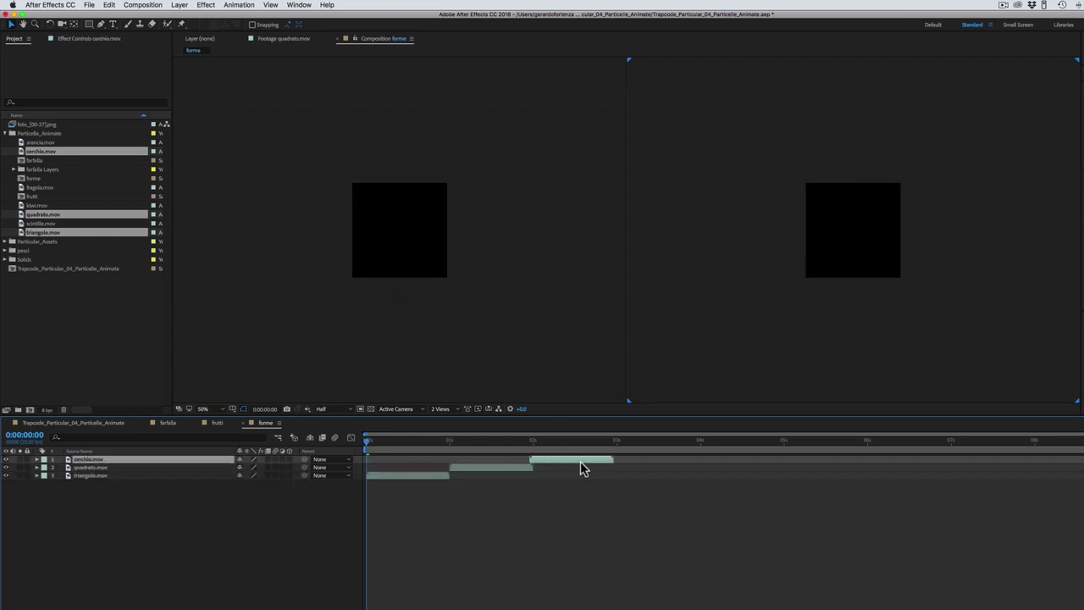
Trim forme to a 3-second work area and preview the shape sequence
left_click_drag(1081, 447, 622, 448)
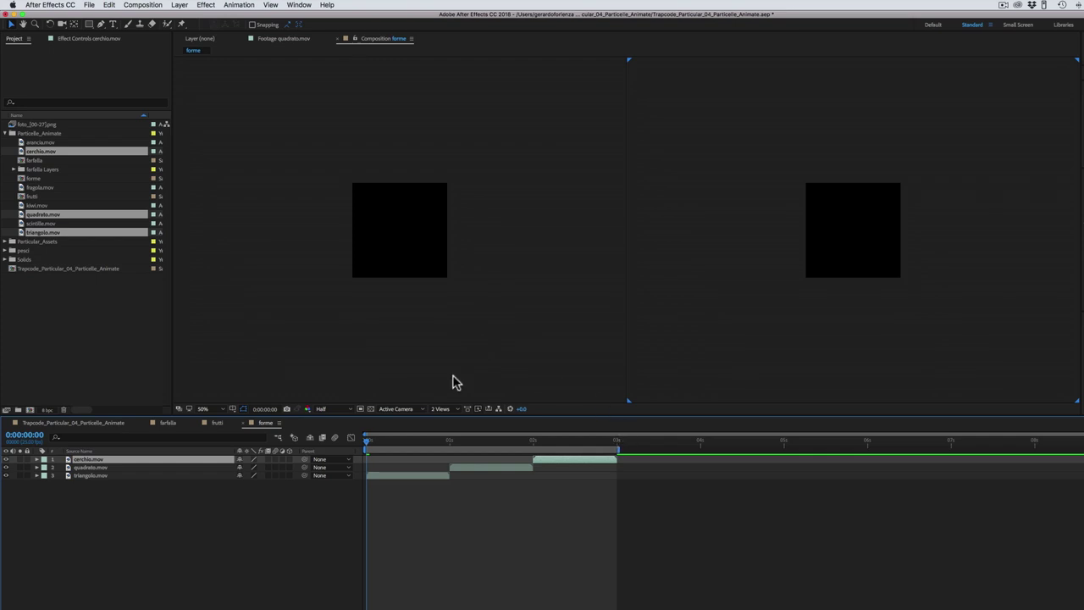
right_click(464, 449)
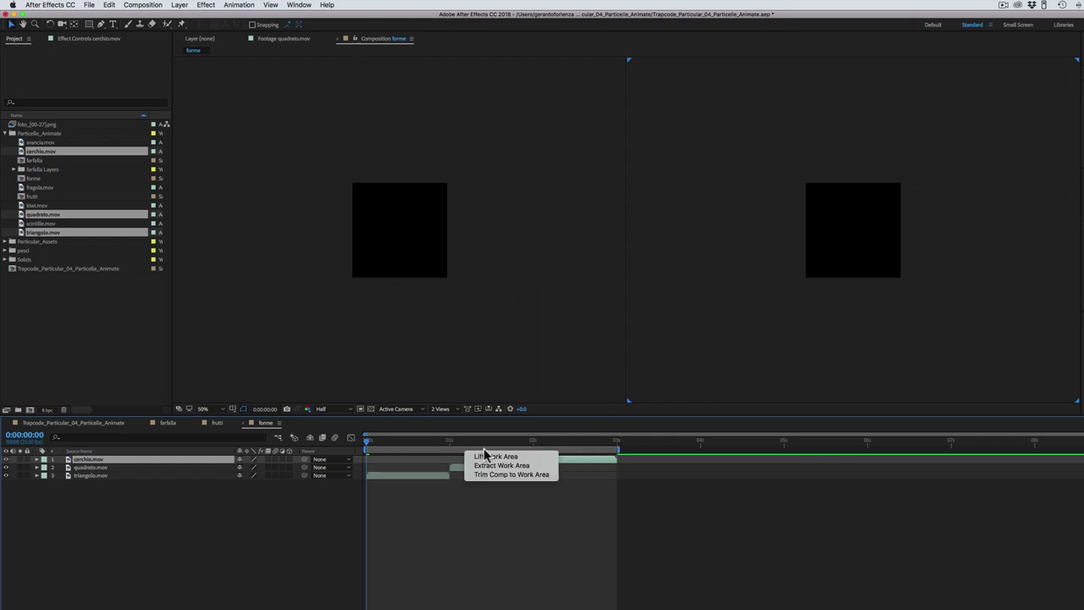
left_click(491, 474)
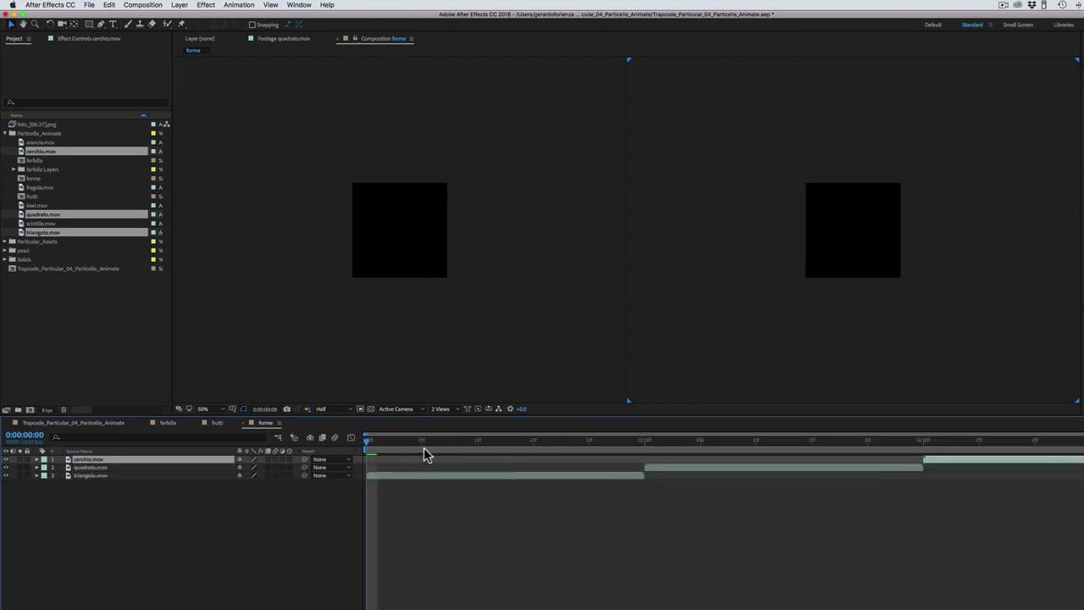
left_click_drag(371, 447, 919, 453)
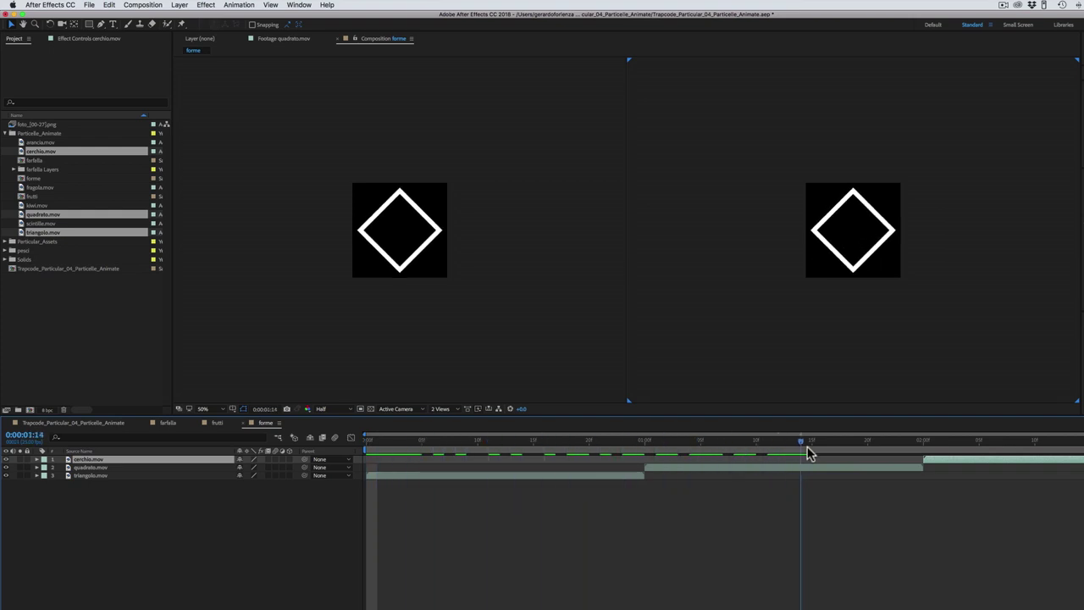
key("space")
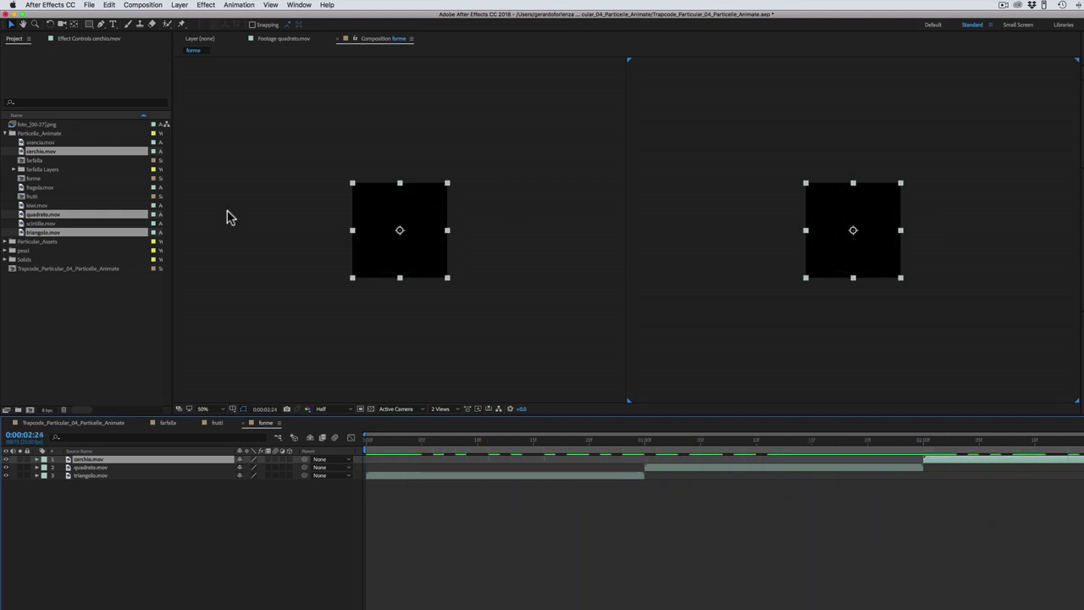
left_click(60, 424)
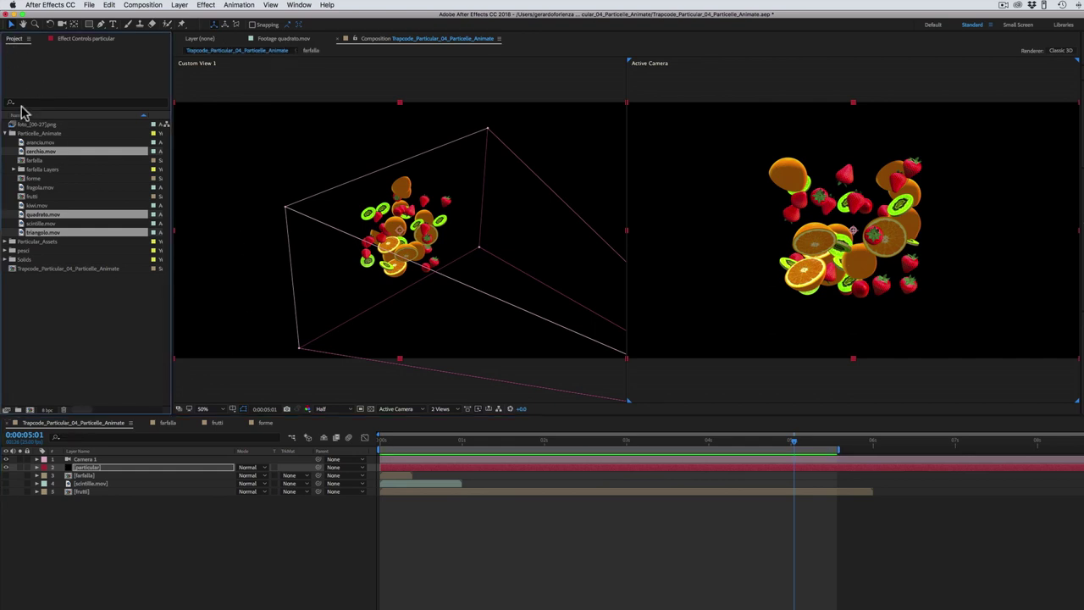
Add the forme comp as hidden layer 6 in the particle comp
mouse_move(26, 178)
left_mouse_down()
mouse_move(244, 456)
mouse_move(77, 535)
left_mouse_up()
left_click(455, 441)
left_click_drag(446, 450, 396, 441)
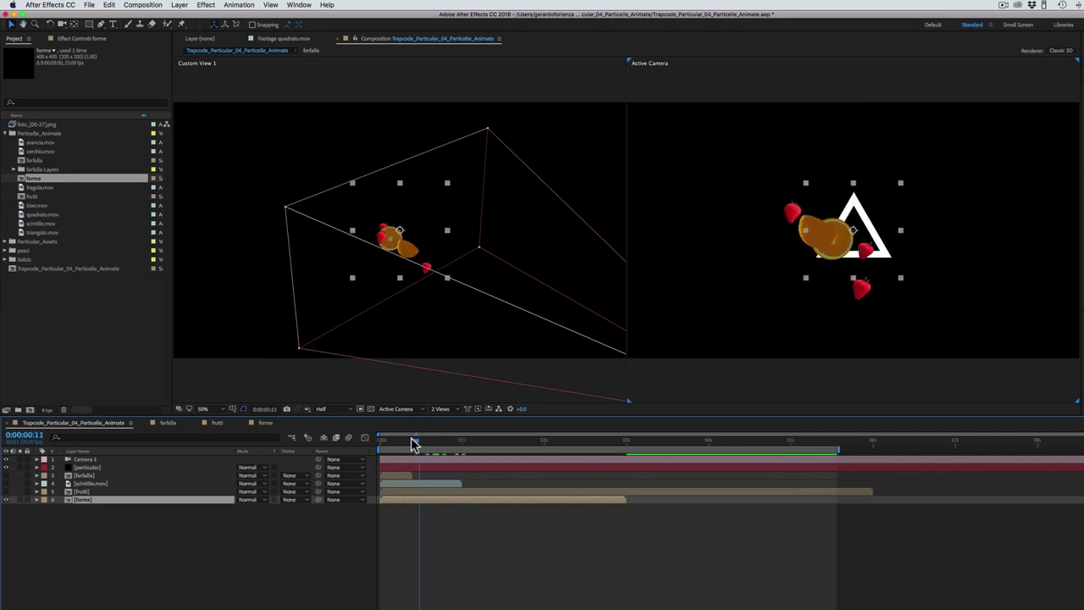
left_click(5, 501)
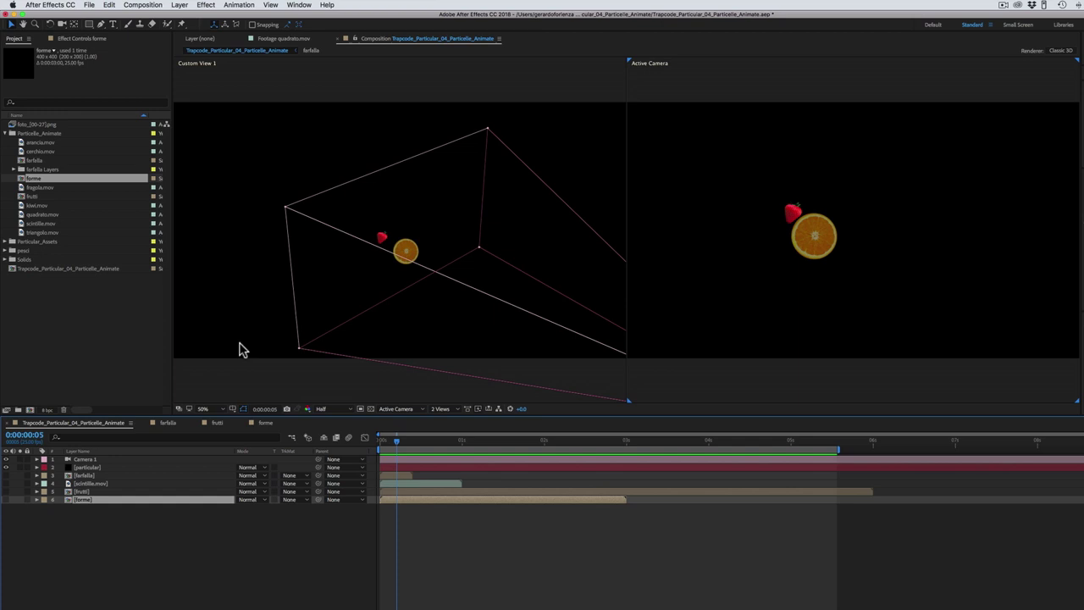
Set Particular's Texture Layer to 6. forme so white outline shapes replace the fruit
left_click(88, 467)
left_click(87, 40)
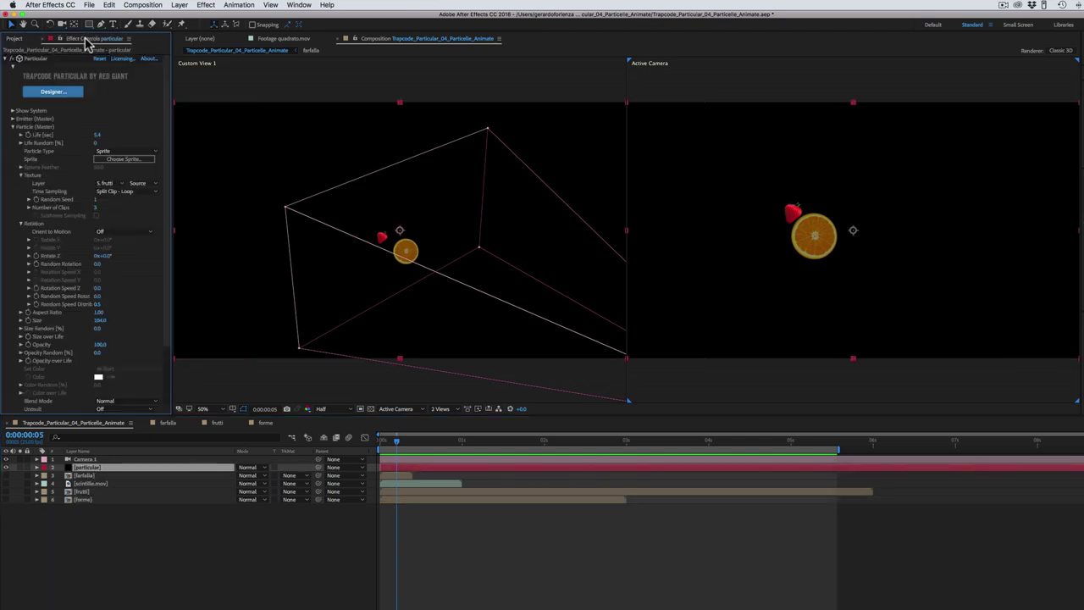
left_click(109, 183)
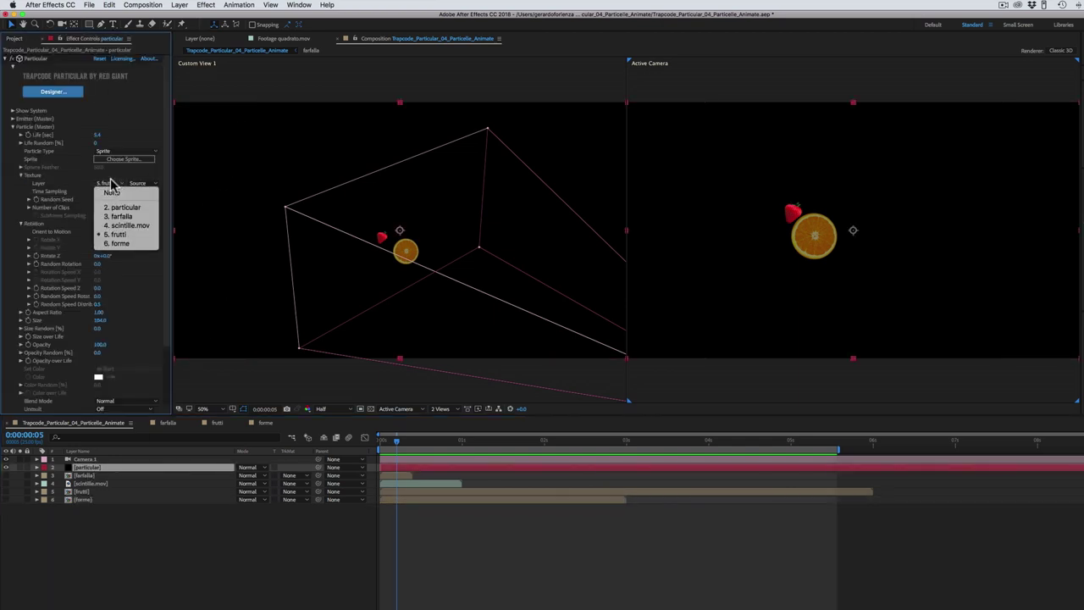
left_click(119, 244)
left_click_drag(406, 442, 612, 447)
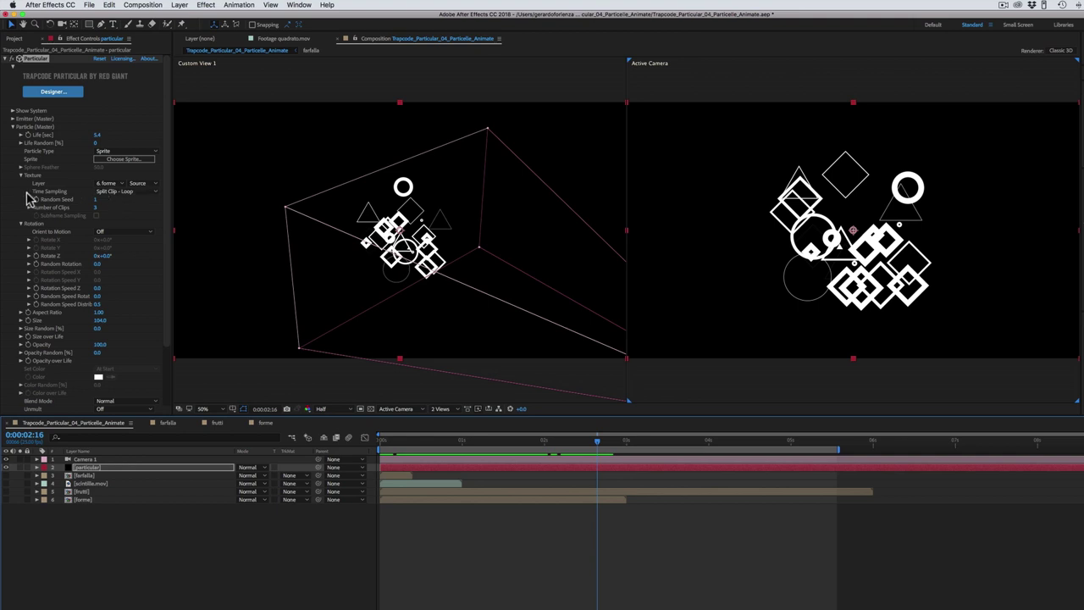
Switch texture Time Sampling to Split Clip - Play Once and preview the particles
left_click(101, 193)
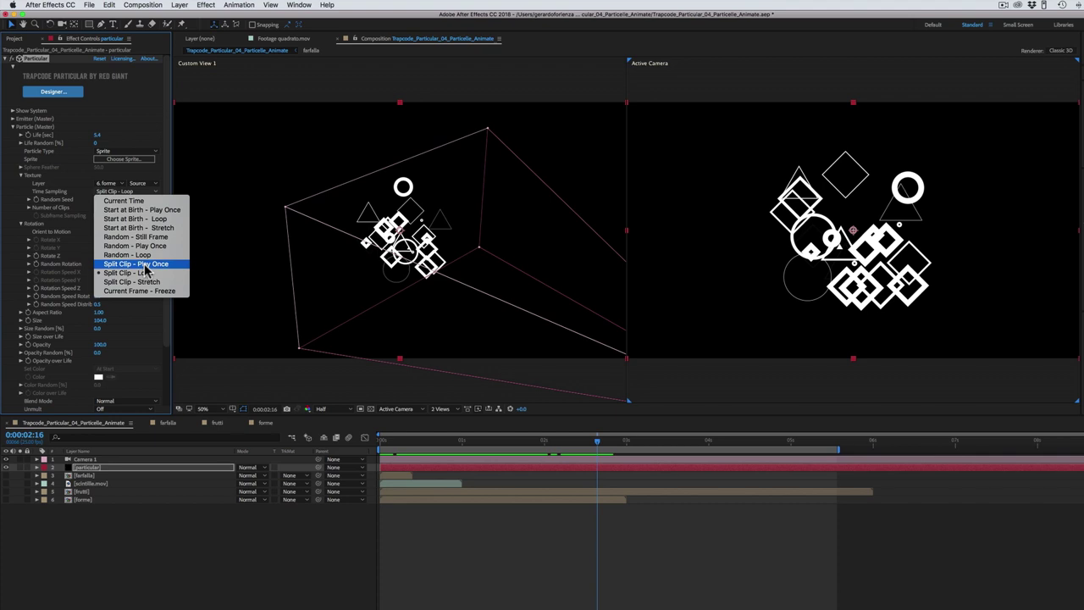
left_click(145, 270)
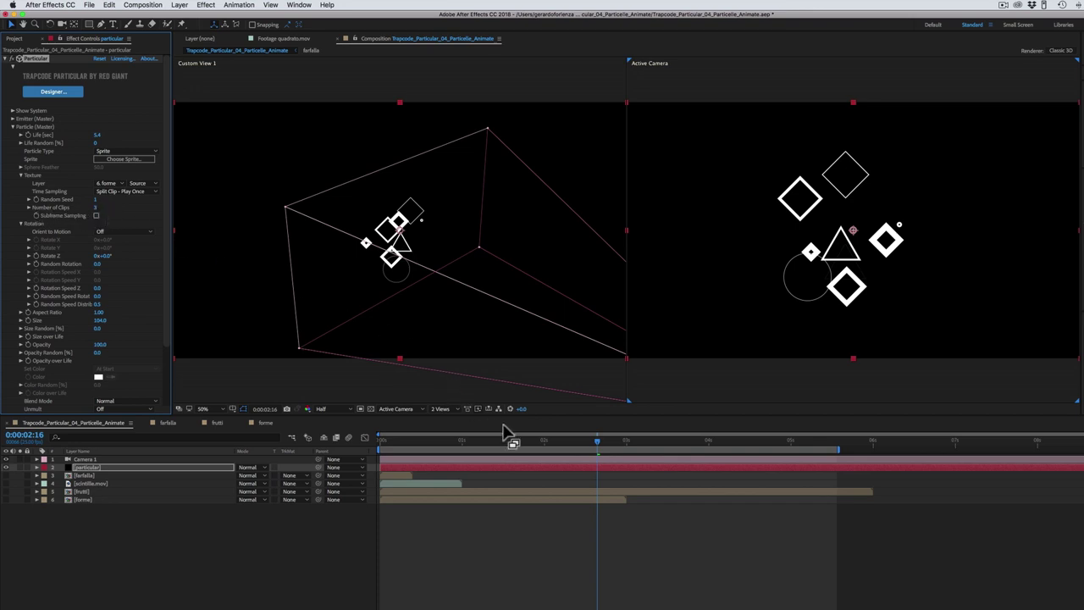
key("space")
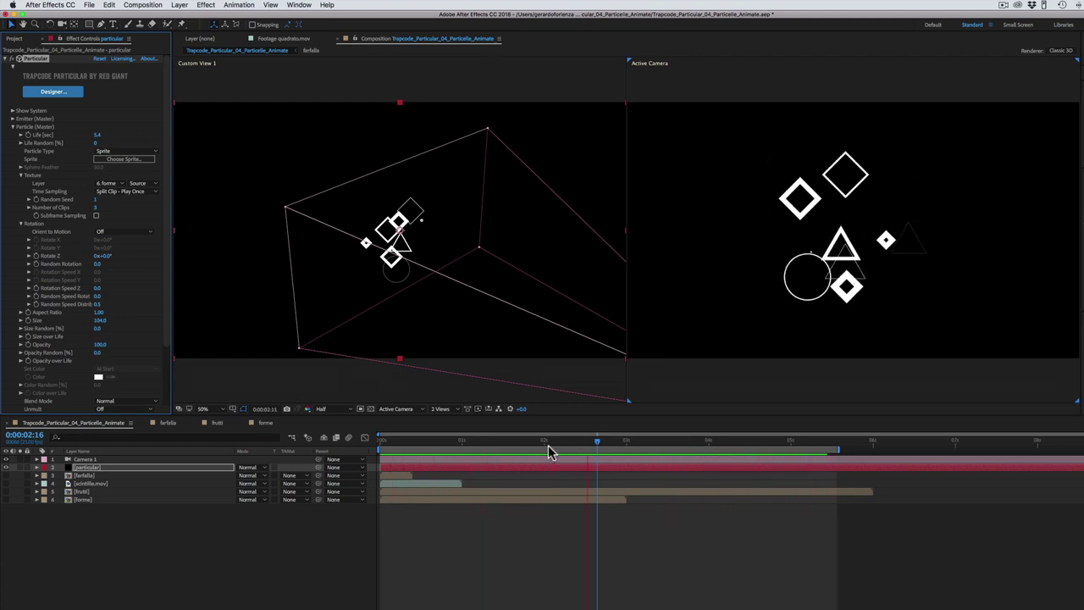
key("space")
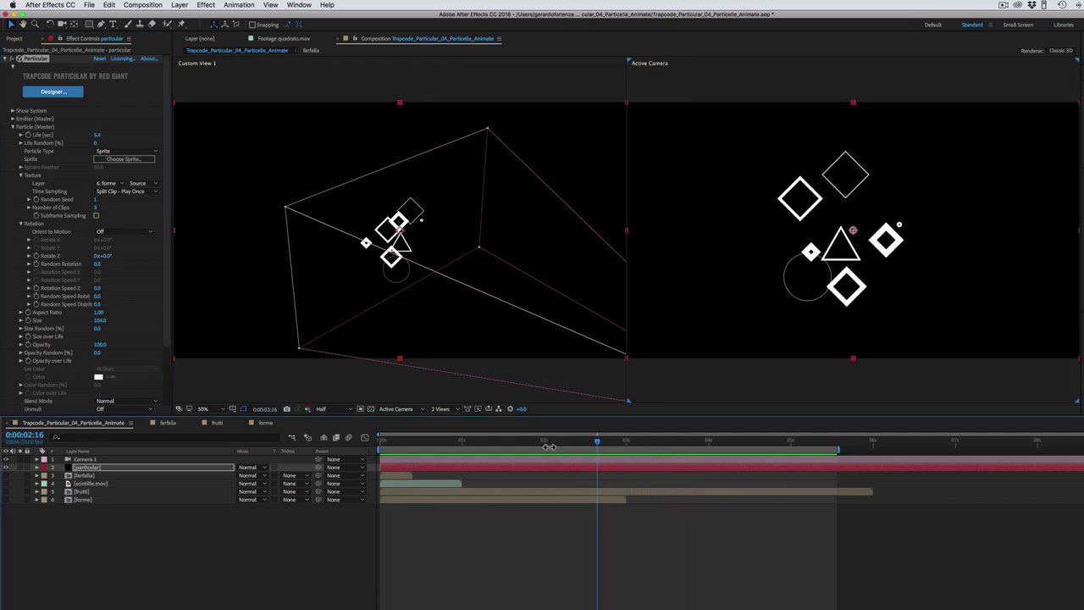
left_click(129, 193)
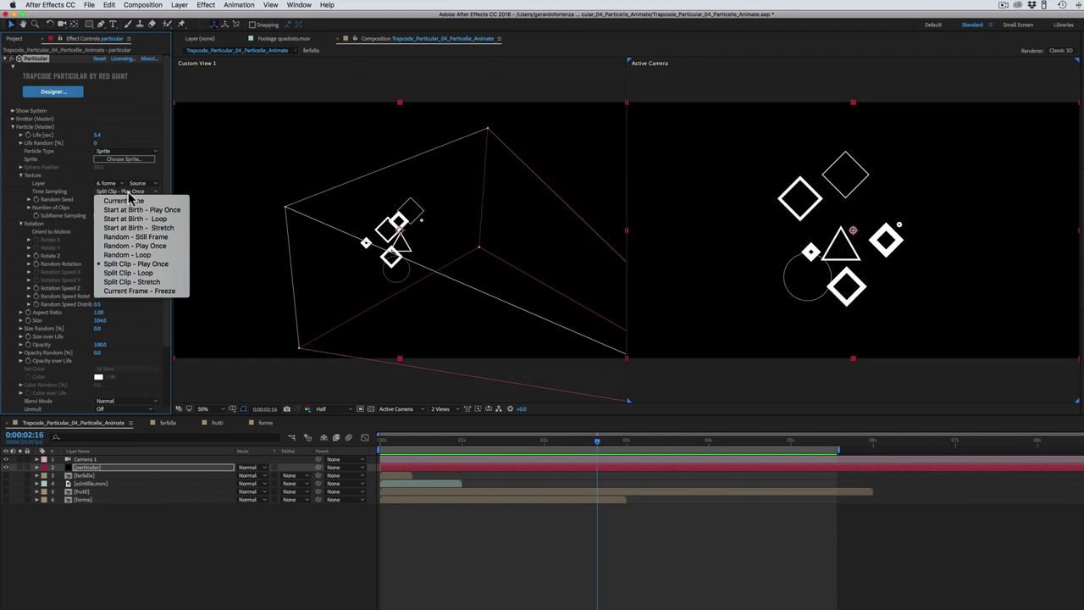
Switch Time Sampling to Split Clip - Stretch and preview the dense shape mix
left_click(133, 282)
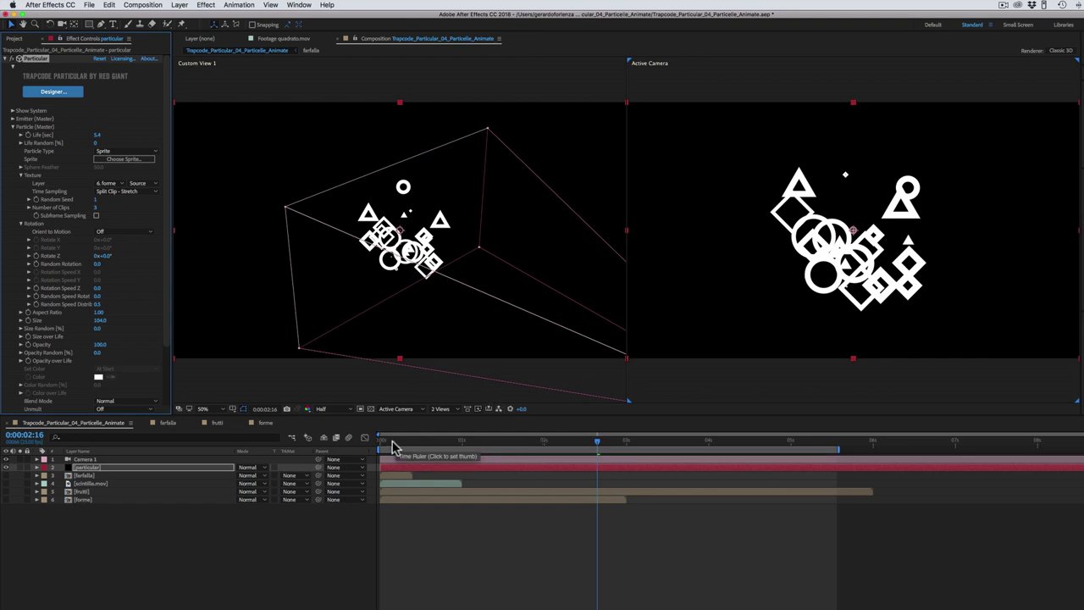
left_click_drag(392, 448, 576, 468)
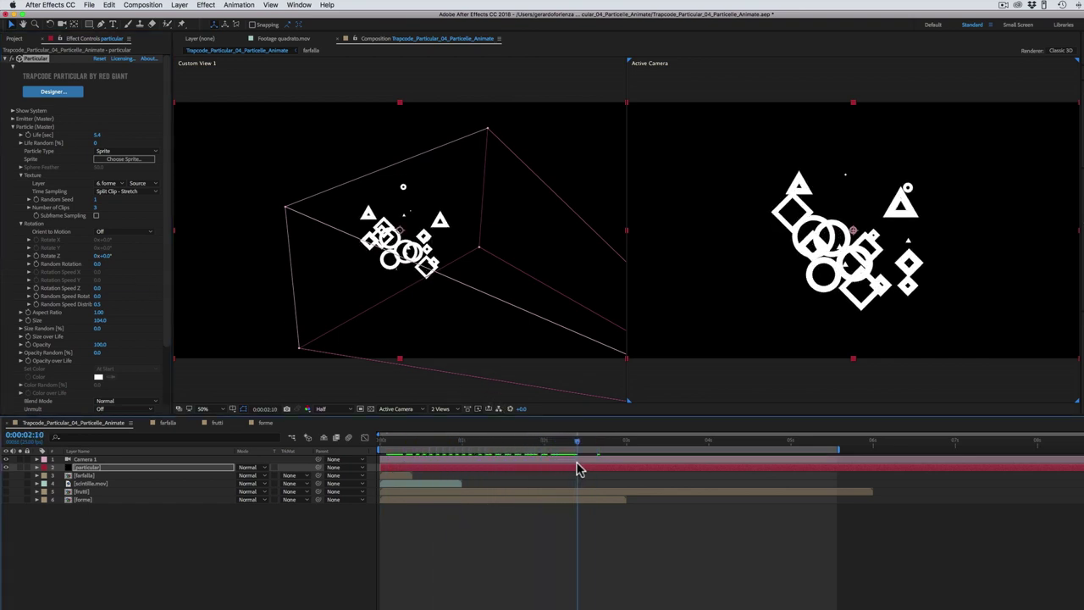
left_click_drag(576, 469, 659, 468)
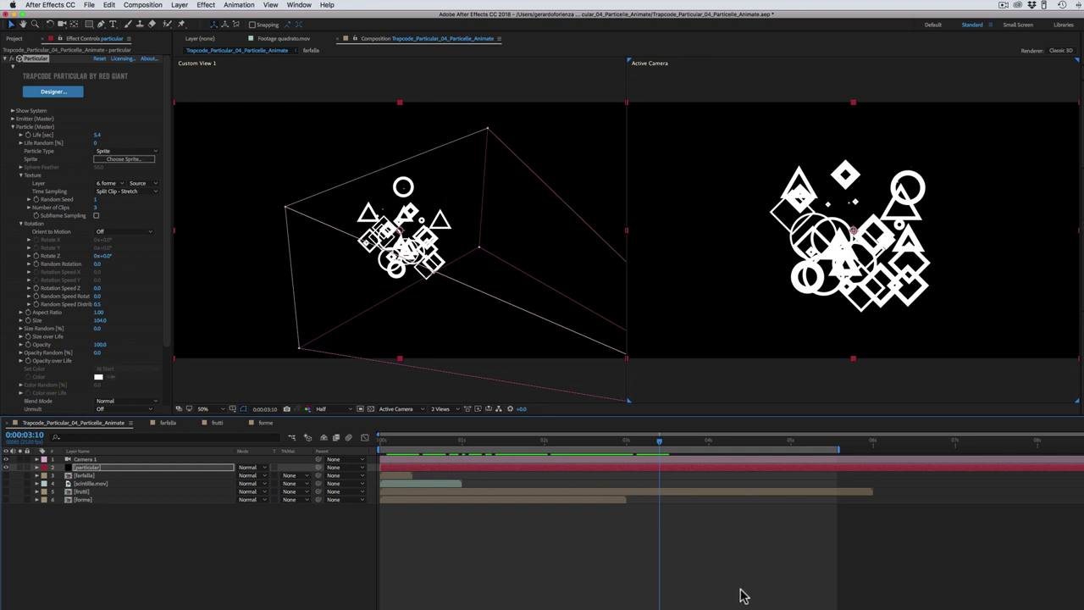
key("space")
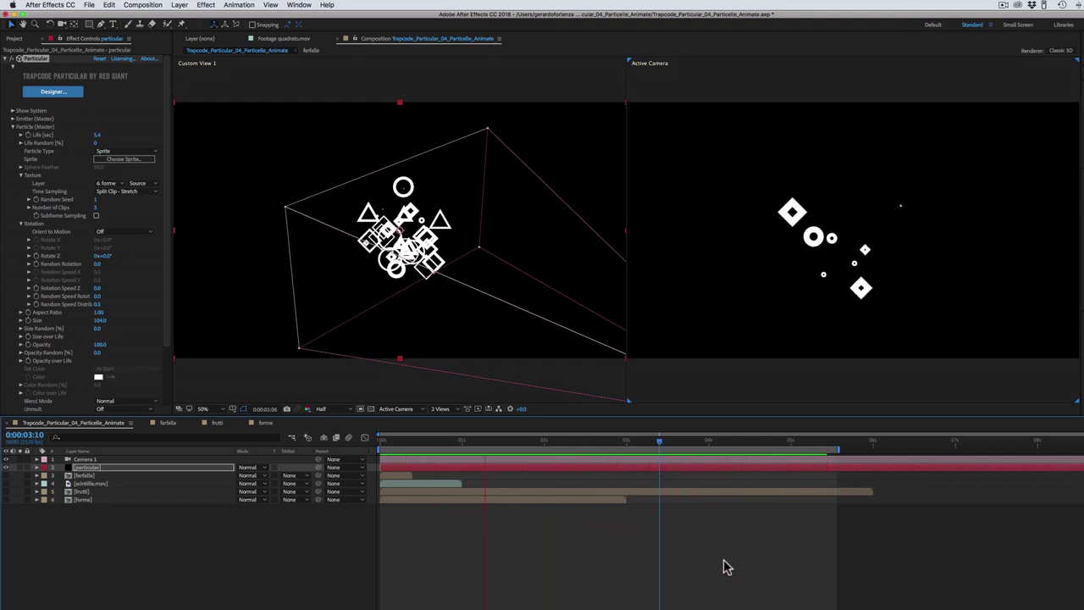
Set particle Life to 1 second with 62% Life Random and preview from the start
left_click(661, 442)
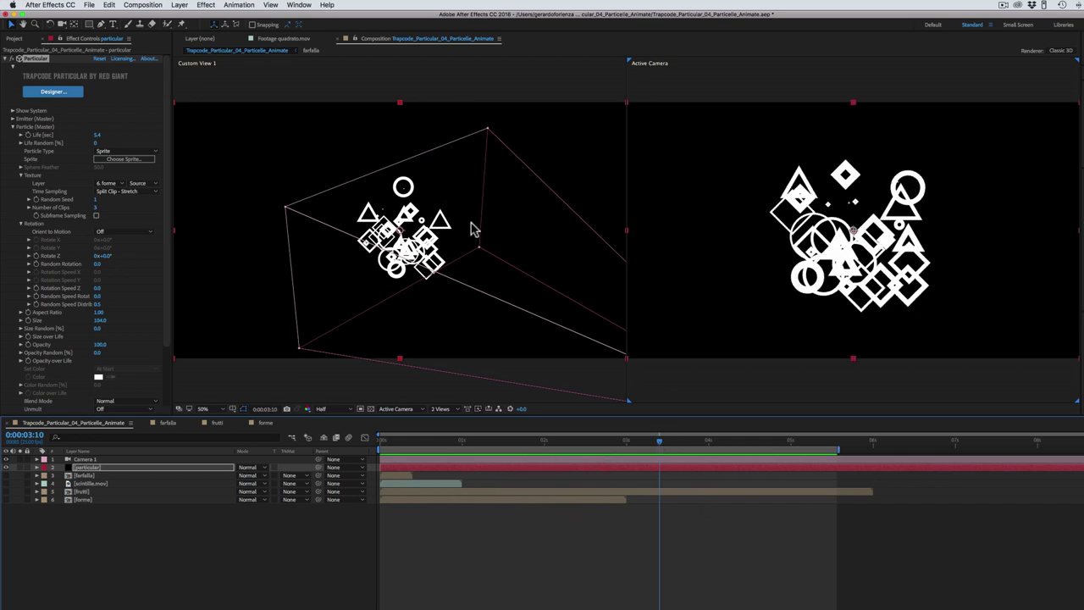
left_click(97, 135)
type("1")
key("Return")
left_click(388, 442)
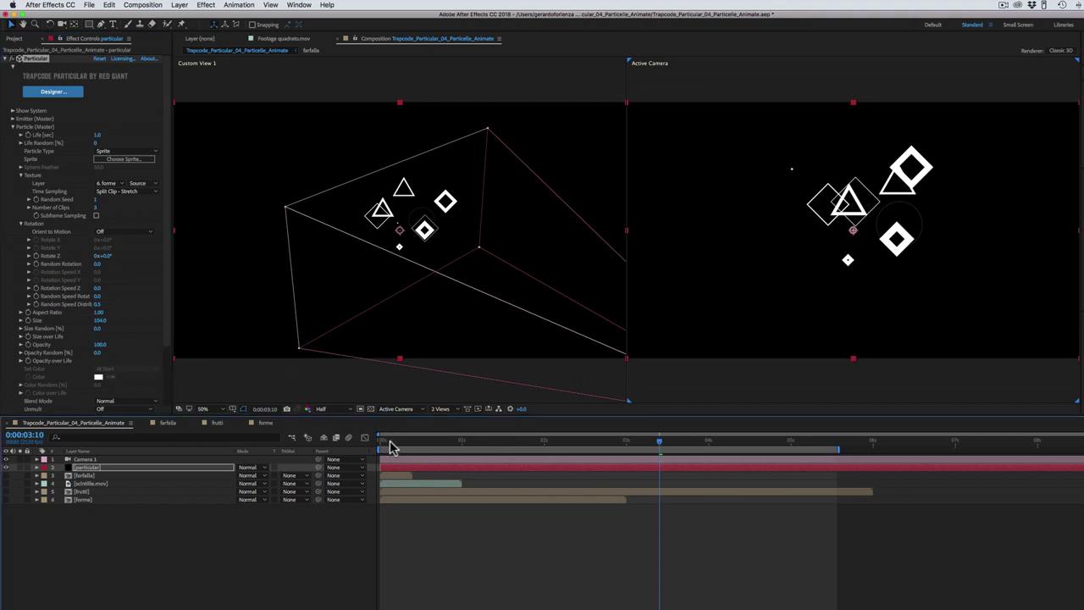
key("space")
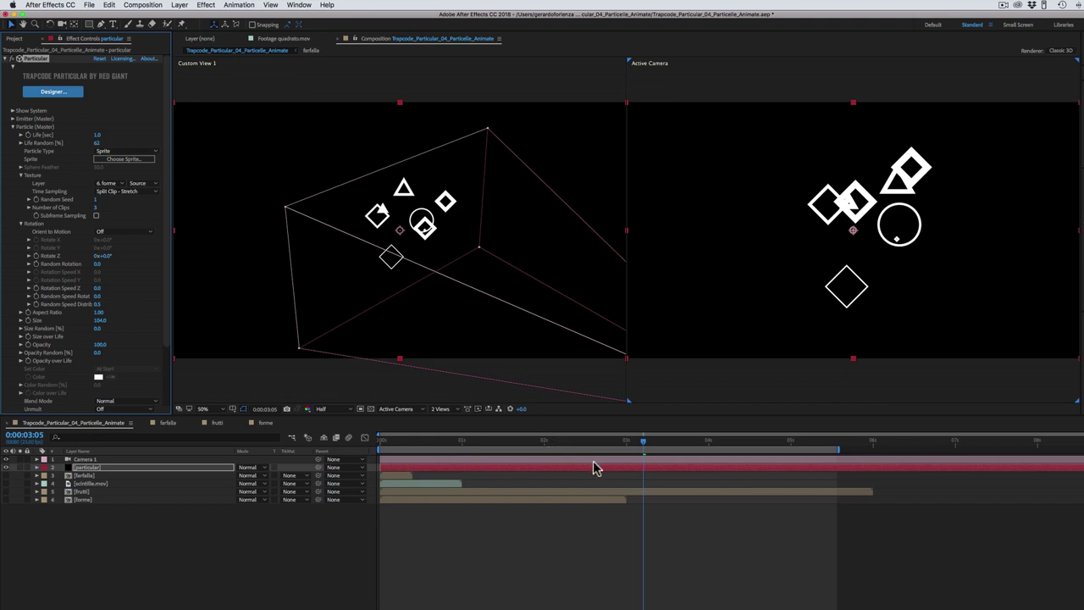
key("space")
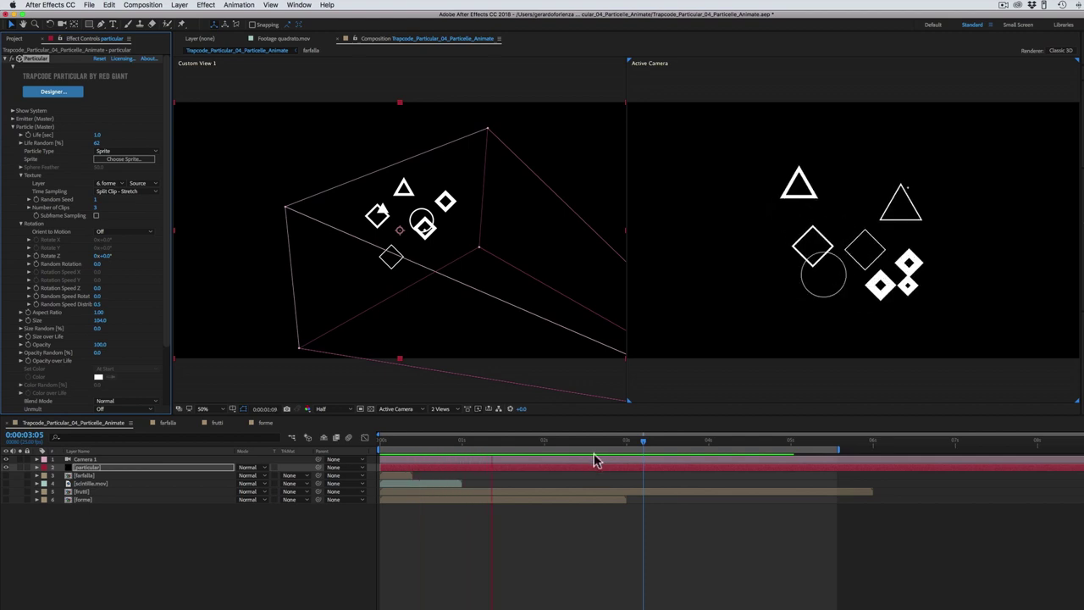
key("space")
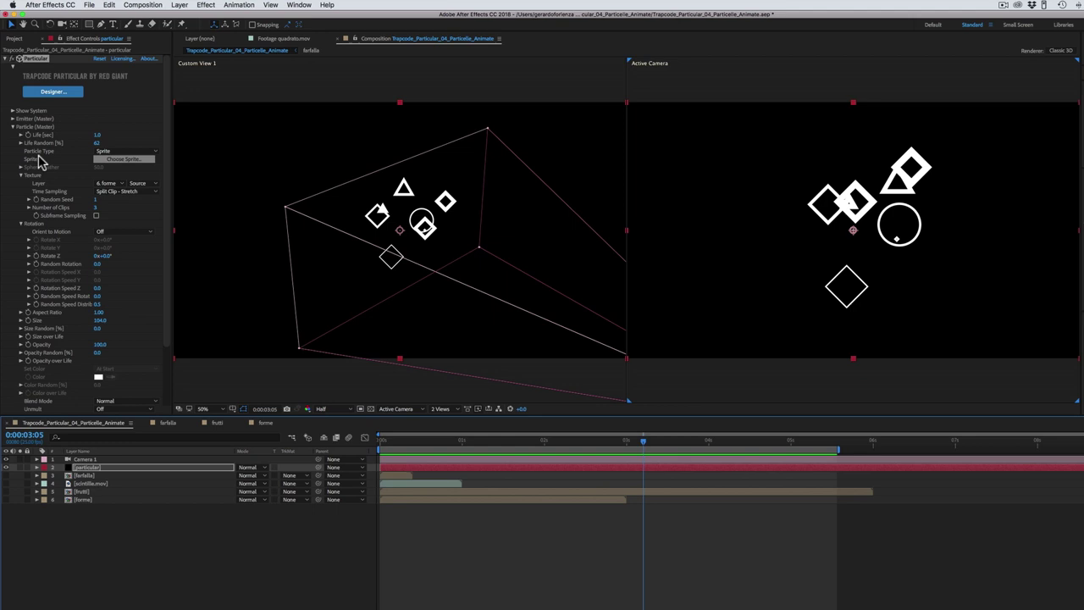
Expand Particular's Physics group, showing the Air model with Gravity 0.0
scroll(18, 131, "down", 2)
left_click_drag(166, 160, 161, 246)
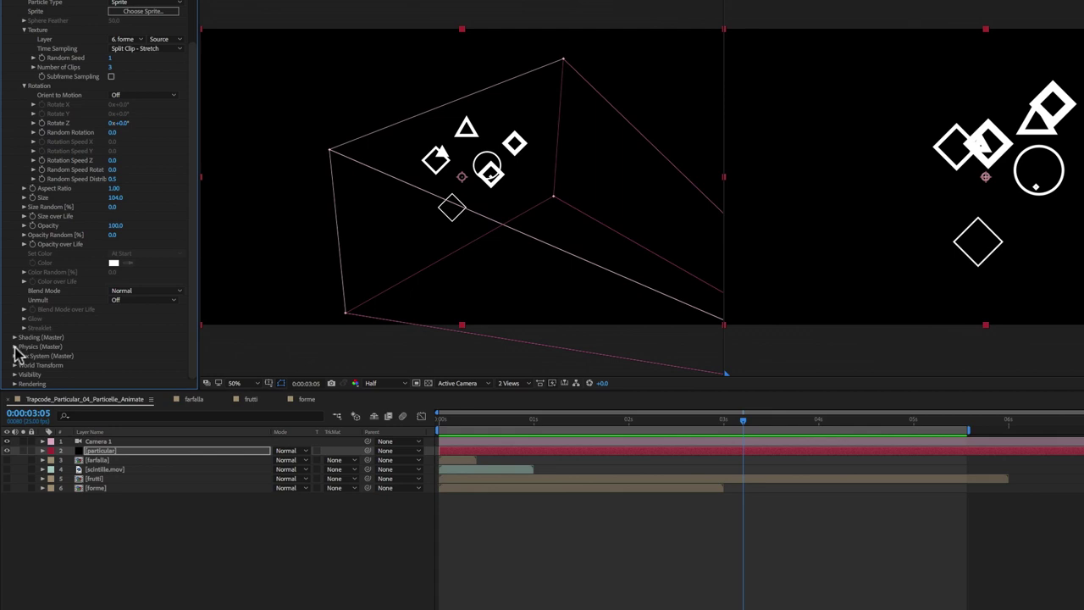
left_click(14, 346)
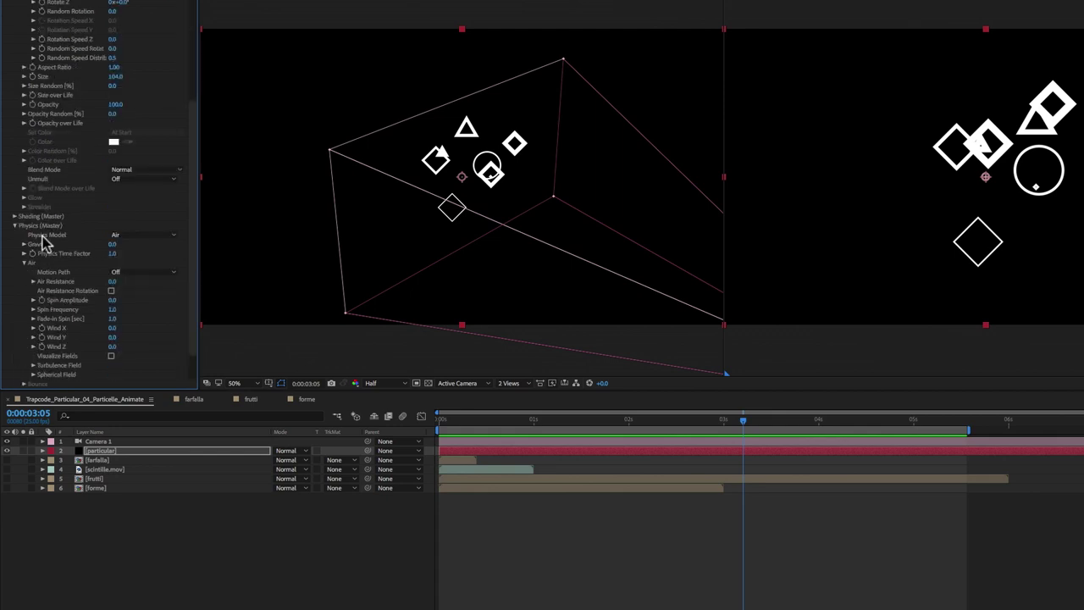